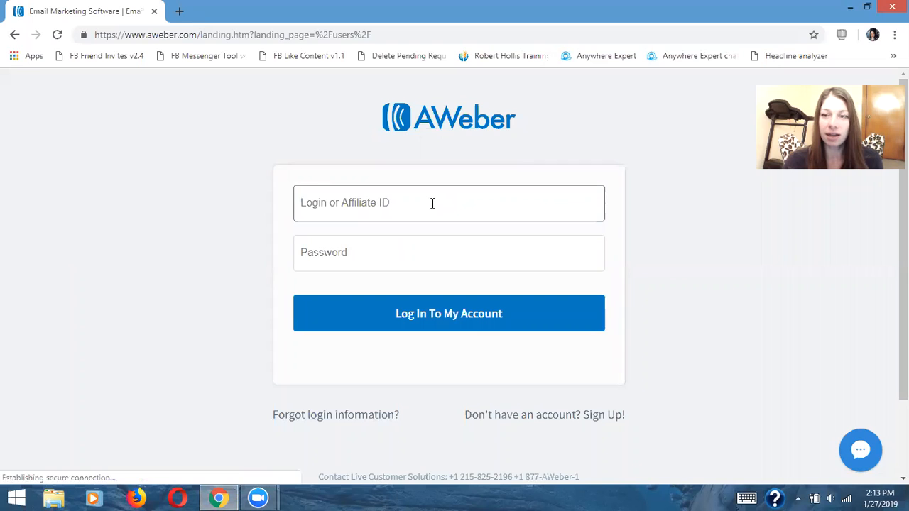
Try to log in to AWeber with the saved login name and the account password
{"action": "left_click", "coordinate": [432, 203]}
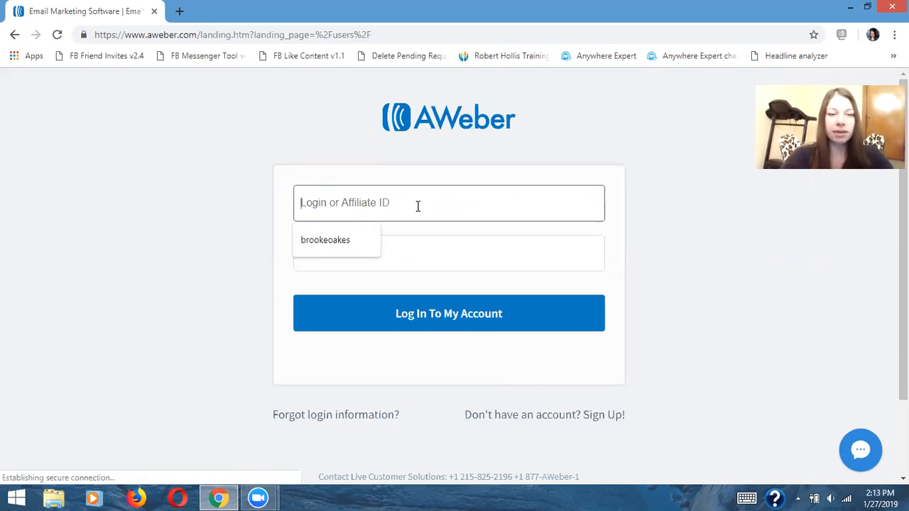
{"action": "left_click", "coordinate": [351, 239]}
{"action": "left_click", "coordinate": [353, 262]}
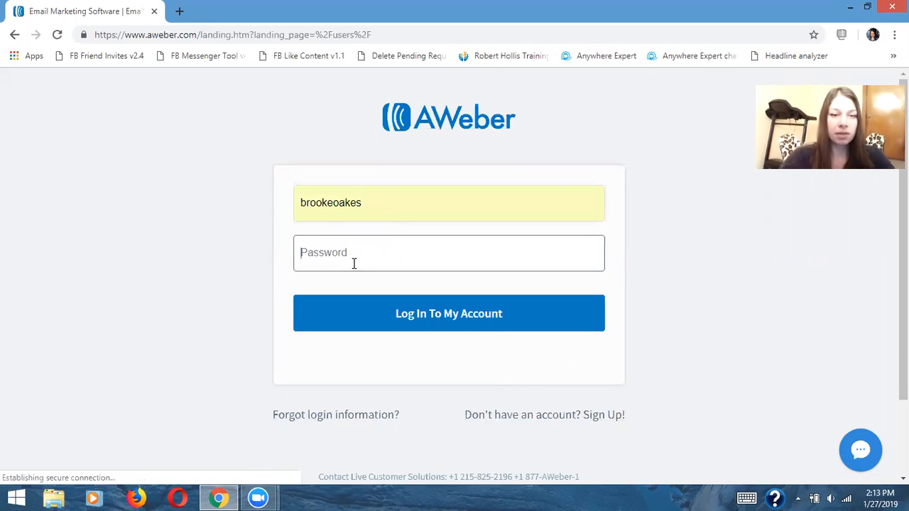
{"action": "type", "text": "••••••••"}
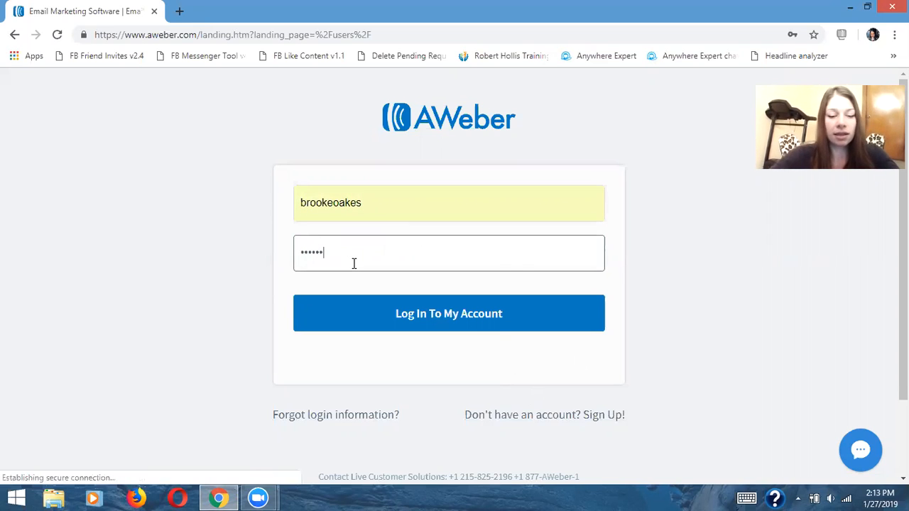
{"action": "left_click", "coordinate": [371, 313]}
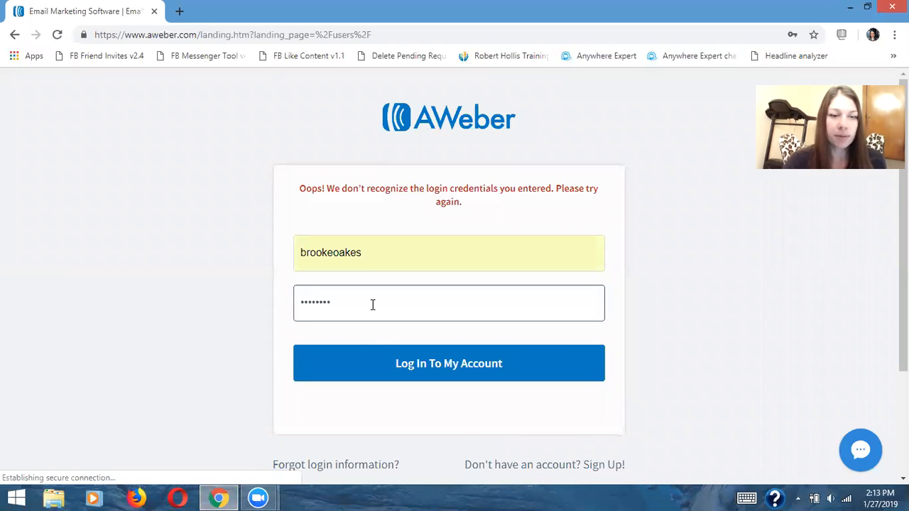
Clear the password field, re-enter the account password and log in
{"action": "key", "text": "BackSpace"}
{"action": "key", "text": "BackSpace"}
{"action": "key", "text": "BackSpace"}
{"action": "key", "text": "BackSpace"}
{"action": "key", "text": "BackSpace"}
{"action": "key", "text": "BackSpace"}
{"action": "key", "text": "BackSpace"}
{"action": "key", "text": "BackSpace"}
{"action": "type", "text": "••••••••"}
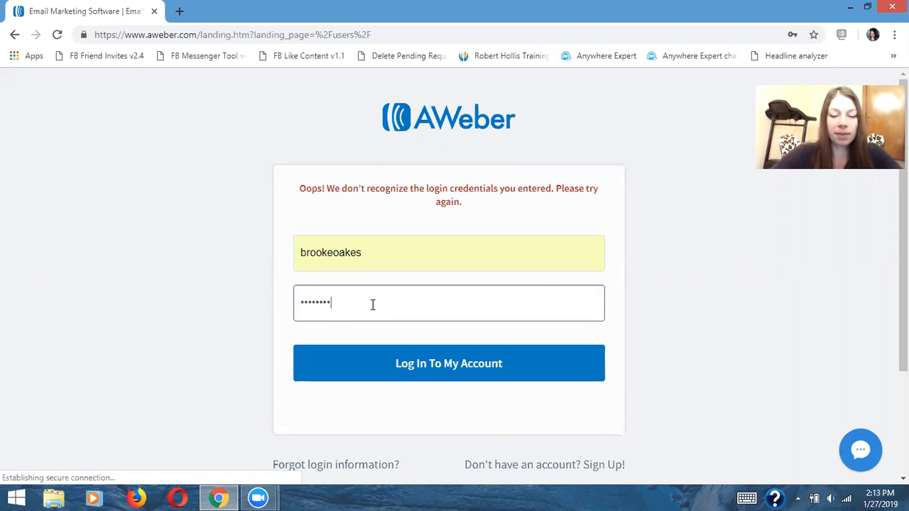
{"action": "type", "text": "•"}
{"action": "key", "text": "Return"}
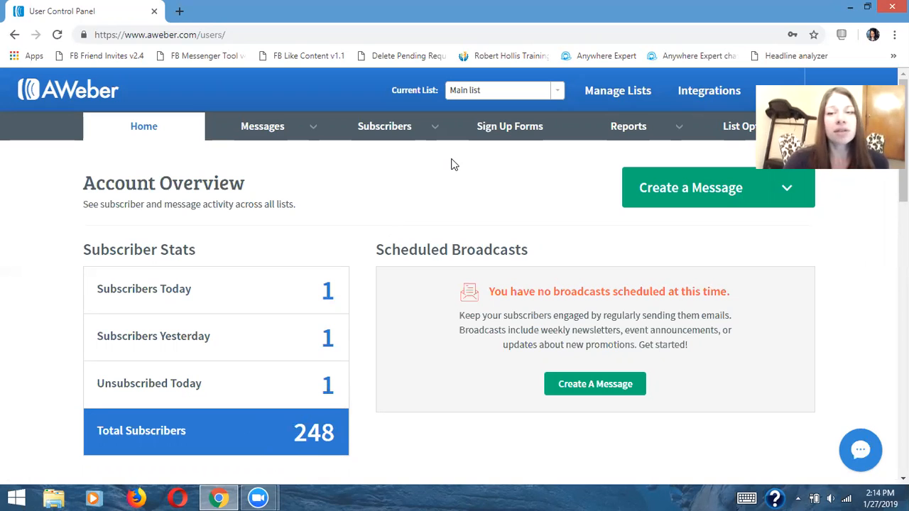
Examine the account's existing lists in the current-list selector and on the Manage Lists page
{"action": "left_click", "coordinate": [558, 94]}
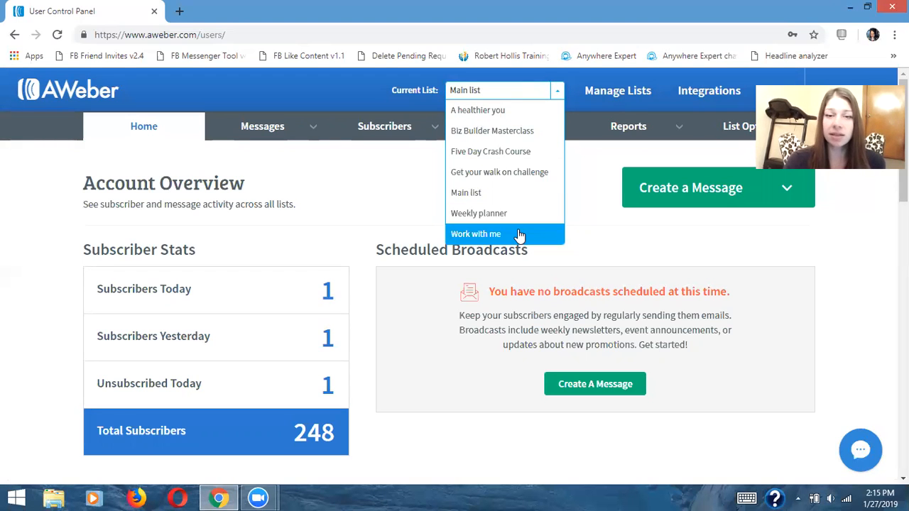
{"action": "left_click", "coordinate": [591, 176]}
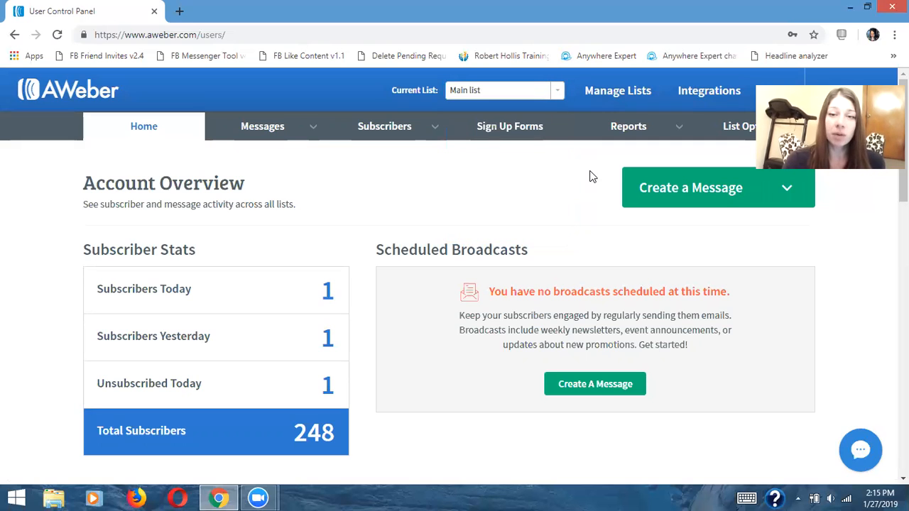
{"action": "left_click", "coordinate": [605, 98]}
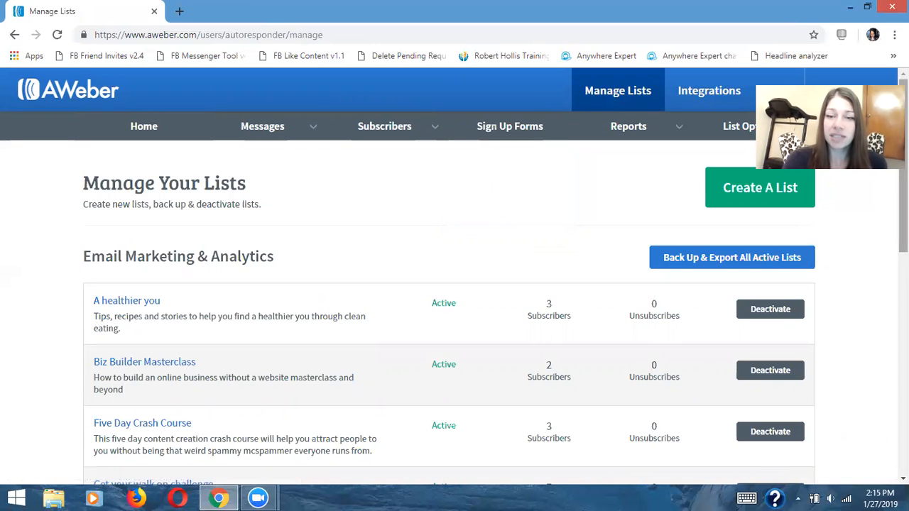
{"action": "scroll", "coordinate": [455, 277], "scroll_direction": "down", "scroll_amount": 3}
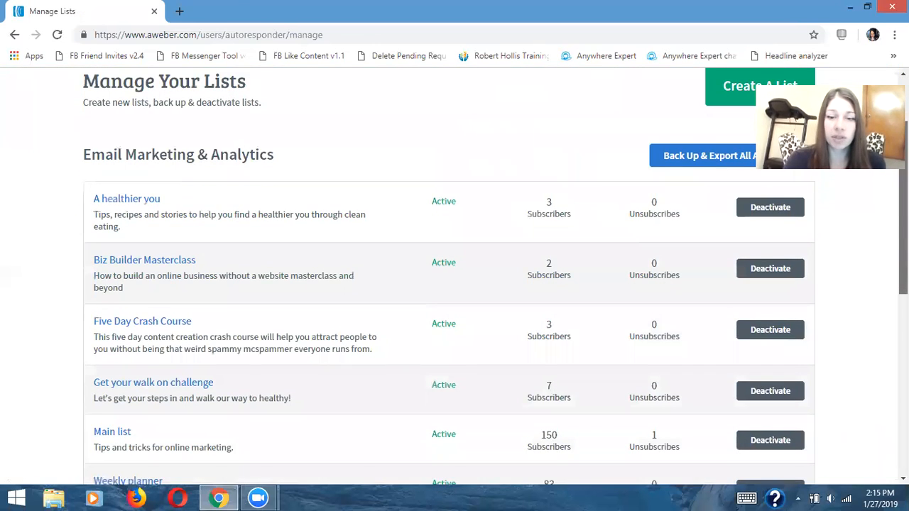
{"action": "scroll", "coordinate": [454, 277], "scroll_direction": "down", "scroll_amount": 2}
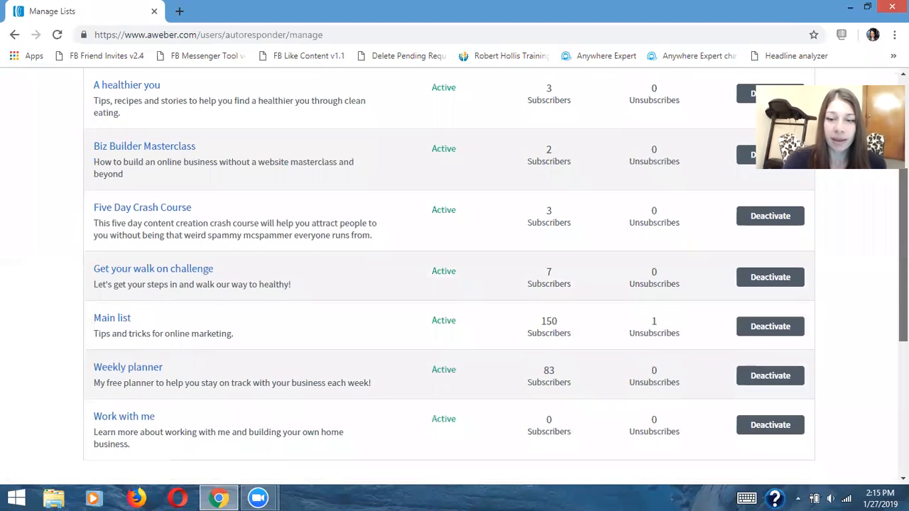
{"action": "scroll", "coordinate": [455, 277], "scroll_direction": "up", "scroll_amount": 1}
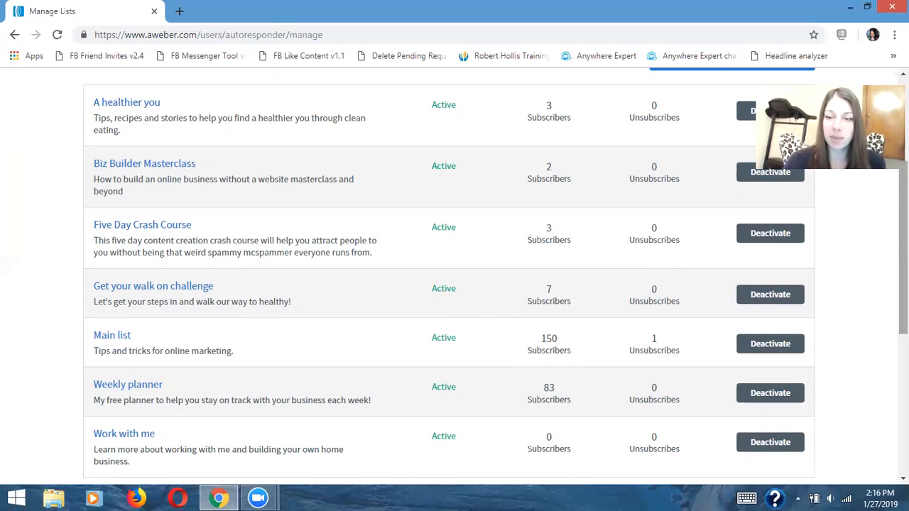
{"action": "scroll", "coordinate": [454, 272], "scroll_direction": "down", "scroll_amount": 1}
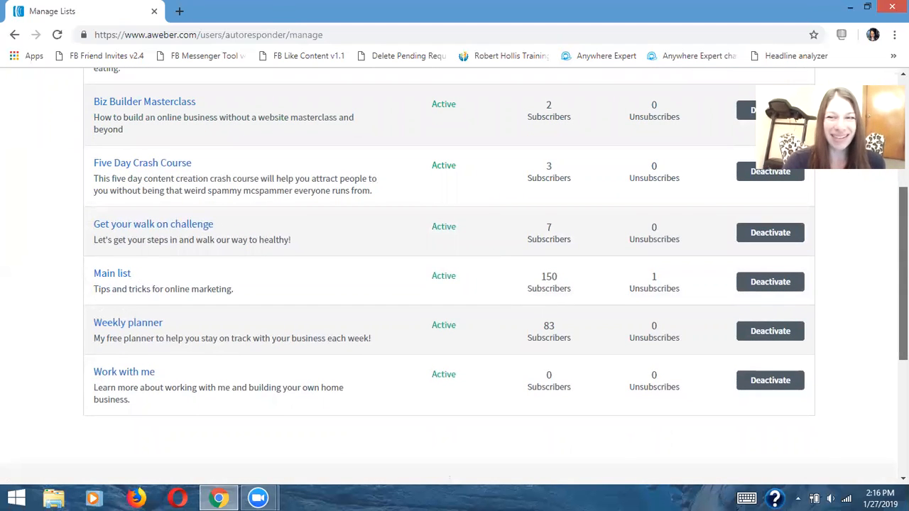
{"action": "scroll", "coordinate": [454, 272], "scroll_direction": "up", "scroll_amount": 1}
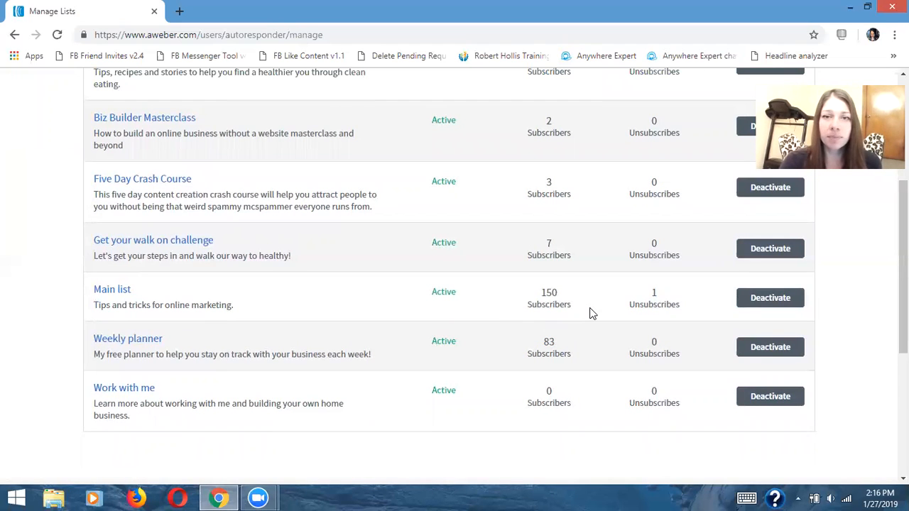
{"action": "left_click_drag", "start_coordinate": [903, 267], "coordinate": [903, 169]}
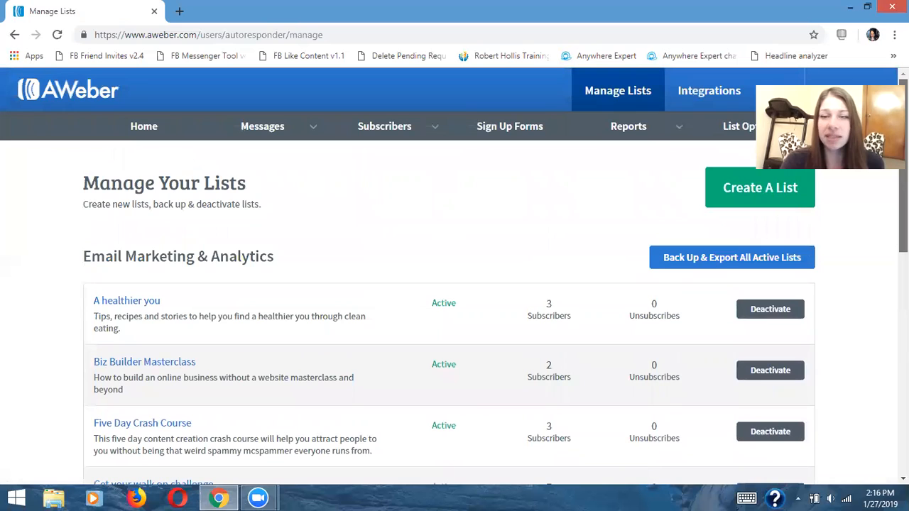
Start creating a new list and accept the prefilled company, mailing address and sender details to continue to the list description
{"action": "left_click", "coordinate": [724, 196]}
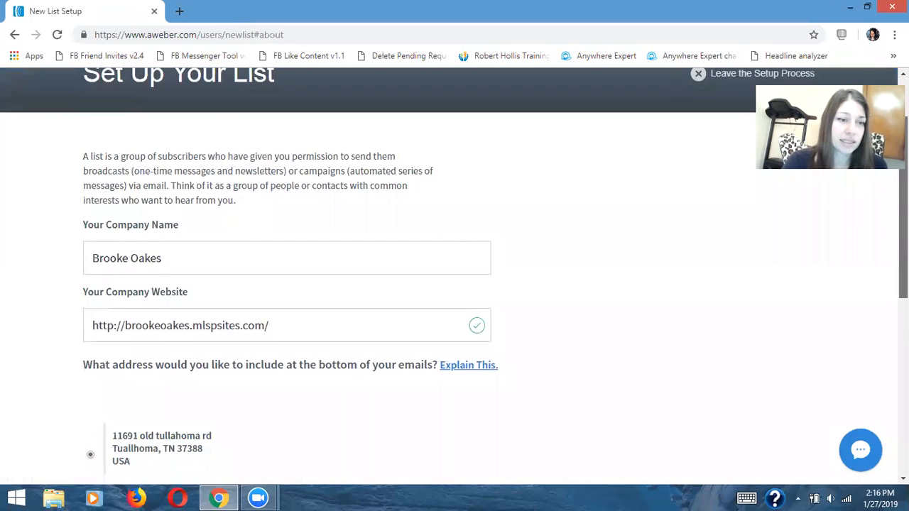
{"action": "scroll", "coordinate": [647, 167], "scroll_direction": "down", "scroll_amount": 1}
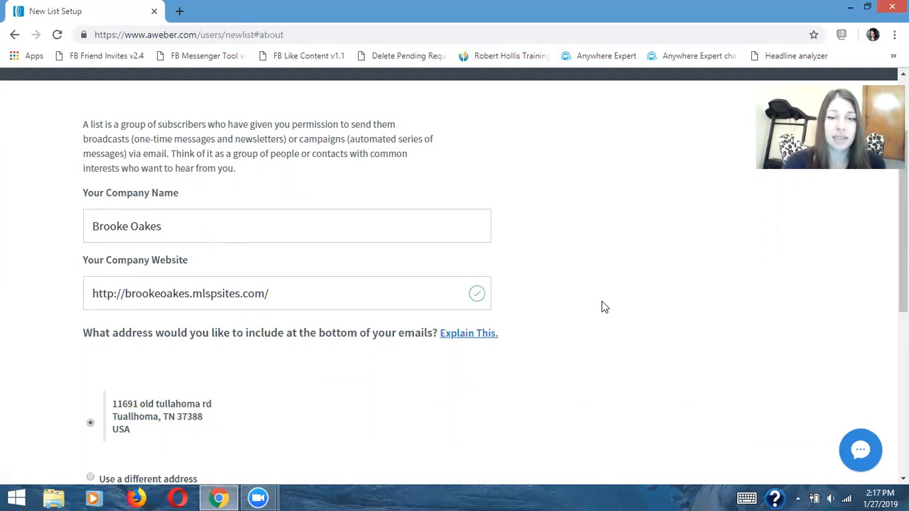
{"action": "left_click_drag", "start_coordinate": [904, 231], "coordinate": [903, 238]}
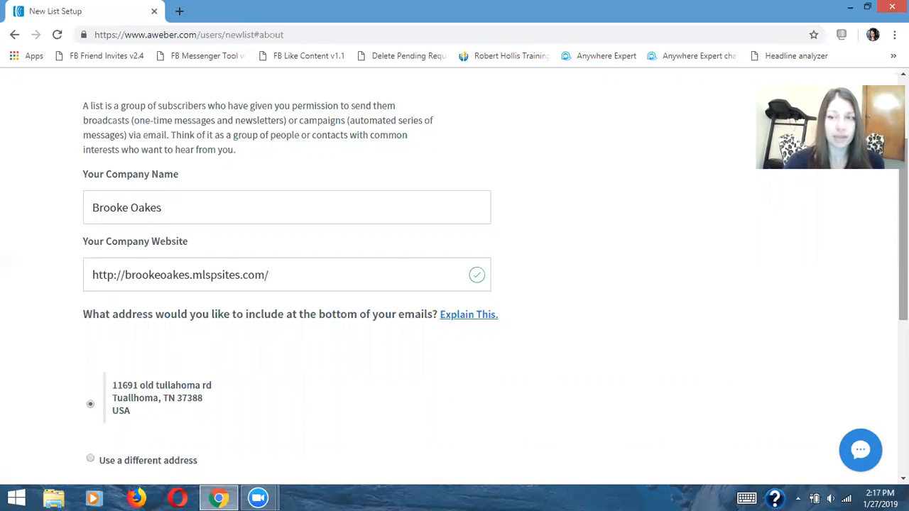
{"action": "scroll", "coordinate": [454, 277], "scroll_direction": "down", "scroll_amount": 1}
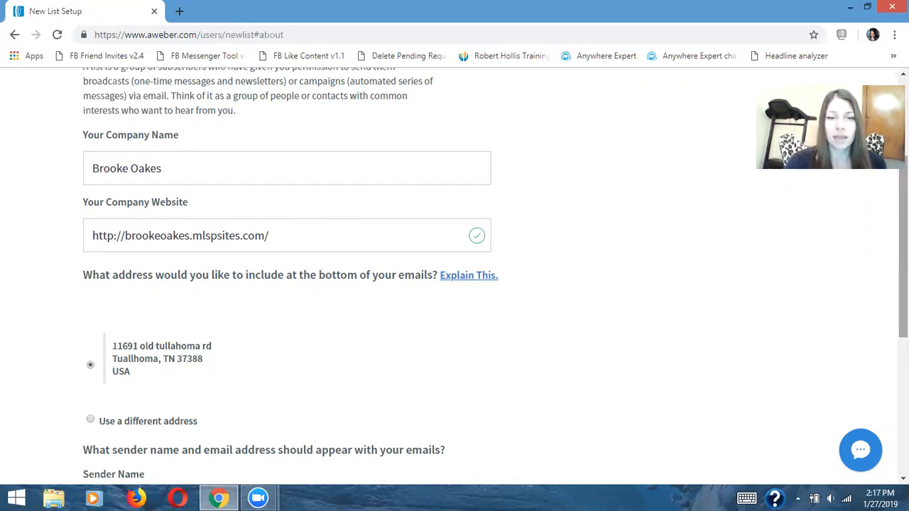
{"action": "left_click_drag", "start_coordinate": [902, 248], "coordinate": [902, 334]}
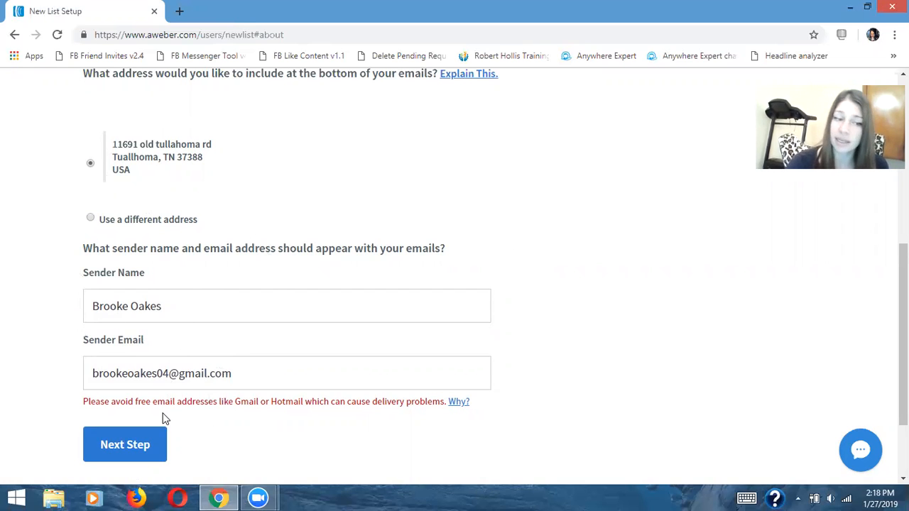
{"action": "left_click", "coordinate": [141, 445]}
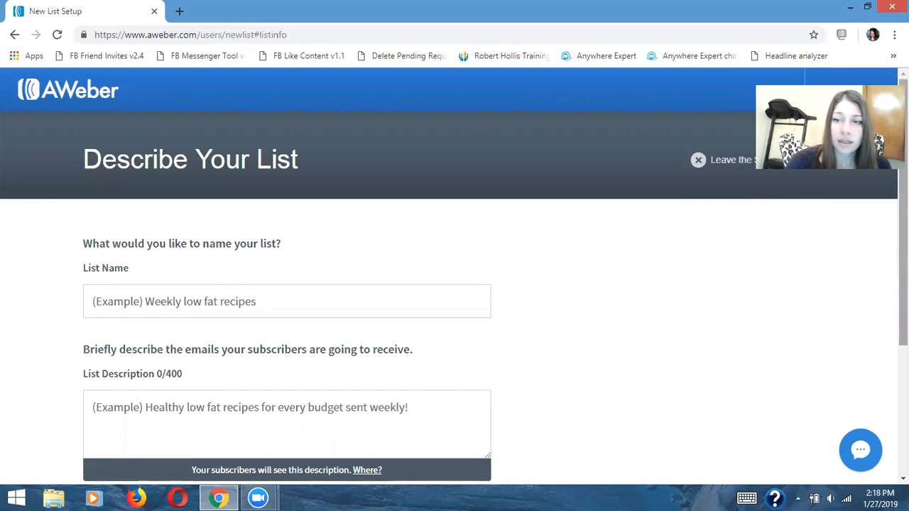
Name the new list "Demo"
{"action": "scroll", "coordinate": [903, 235], "scroll_direction": "down", "scroll_amount": 1}
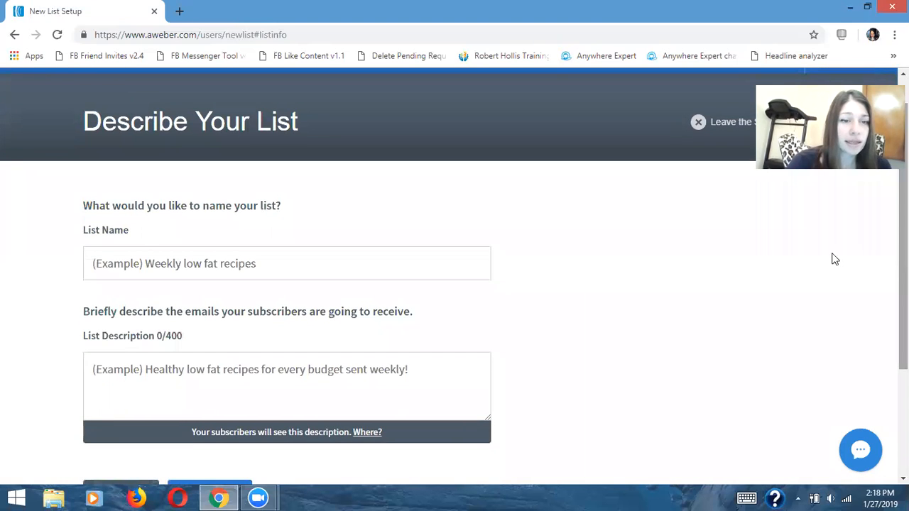
{"action": "left_click", "coordinate": [309, 263]}
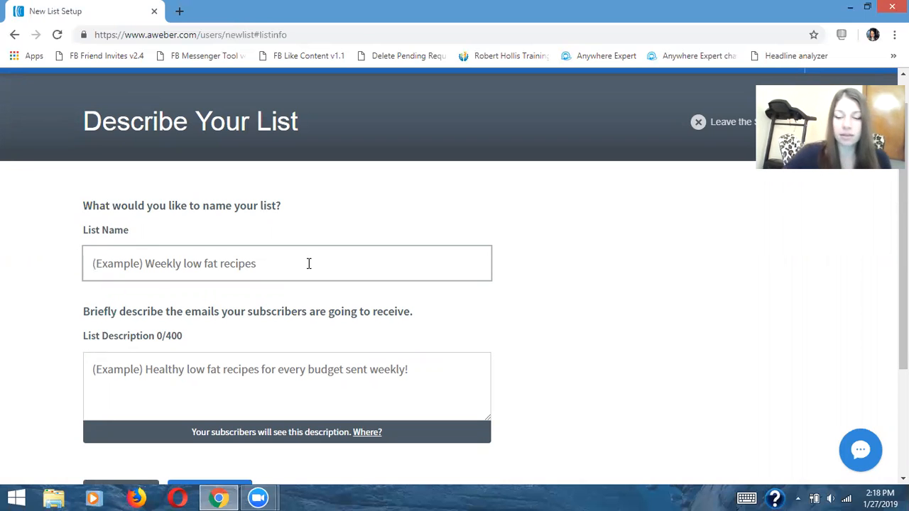
{"action": "type", "text": "DEmo"}
{"action": "key", "text": "BackSpace"}
{"action": "key", "text": "BackSpace"}
{"action": "key", "text": "BackSpace"}
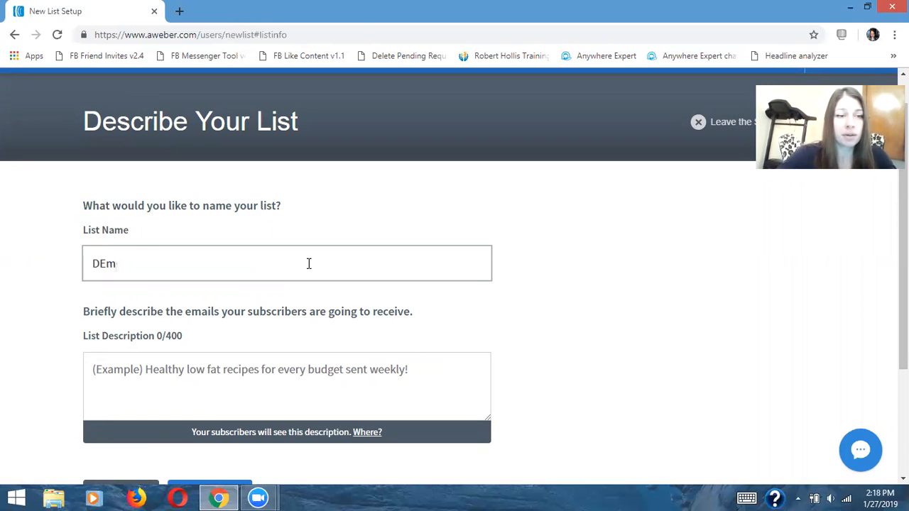
{"action": "type", "text": "emo"}
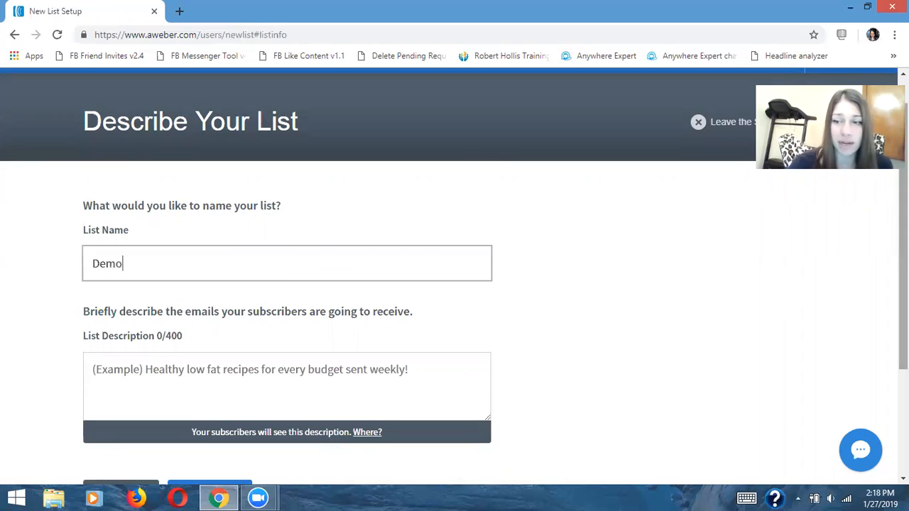
Enter "This is a test account" as the list description and continue to the confirmation message setup
{"action": "scroll", "coordinate": [455, 284], "scroll_direction": "down", "scroll_amount": 1}
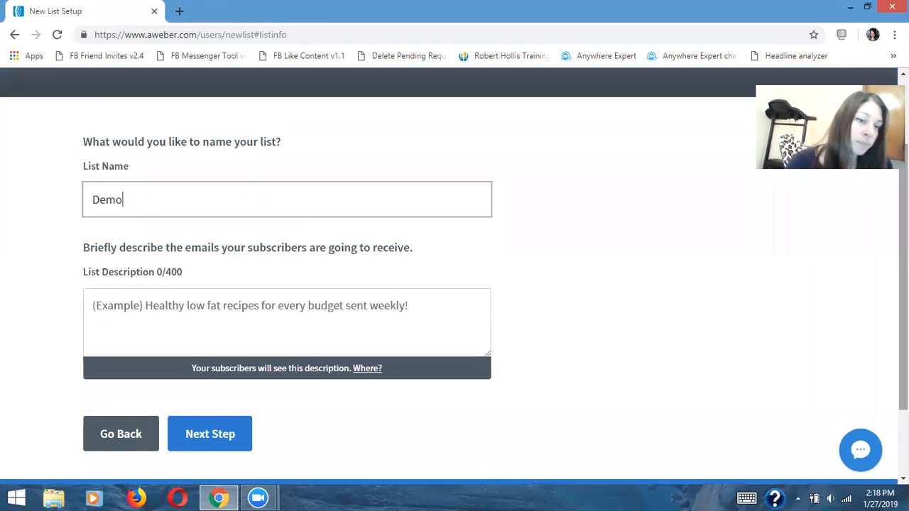
{"action": "left_click", "coordinate": [350, 322]}
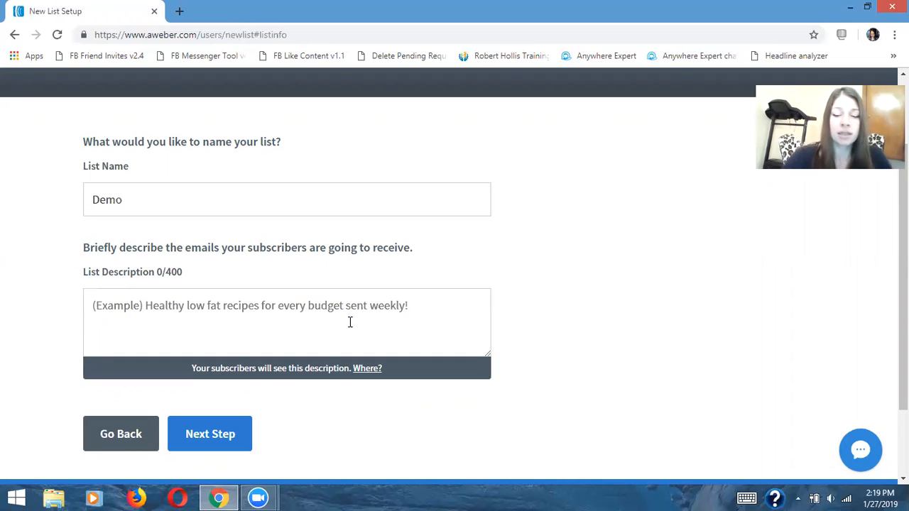
{"action": "type", "text": "This is a "}
{"action": "type", "text": "trs a"}
{"action": "key", "text": "BackSpace"}
{"action": "key", "text": "BackSpace"}
{"action": "key", "text": "BackSpace"}
{"action": "key", "text": "BackSpace"}
{"action": "type", "text": "est account"}
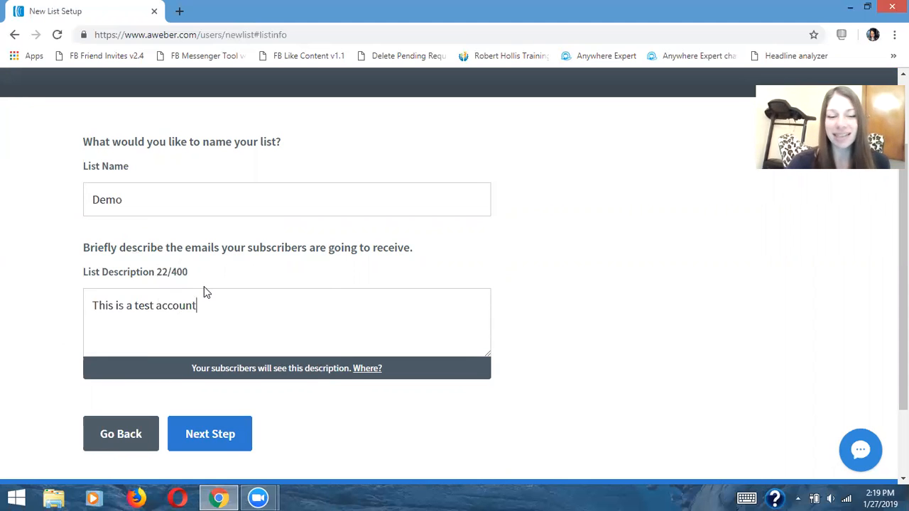
{"action": "left_click", "coordinate": [204, 436]}
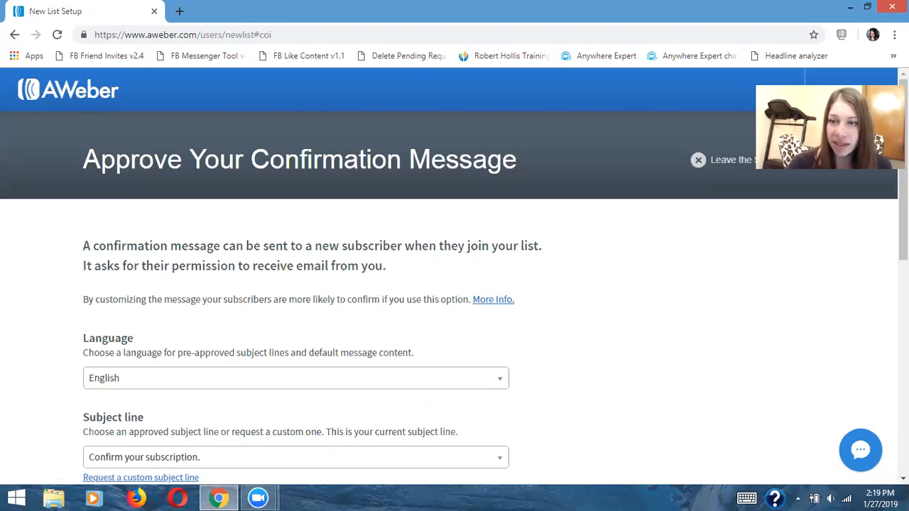
Select "Confirm your subscription." as the approved subject line for the confirmation message
{"action": "left_click_drag", "start_coordinate": [902, 163], "coordinate": [903, 237]}
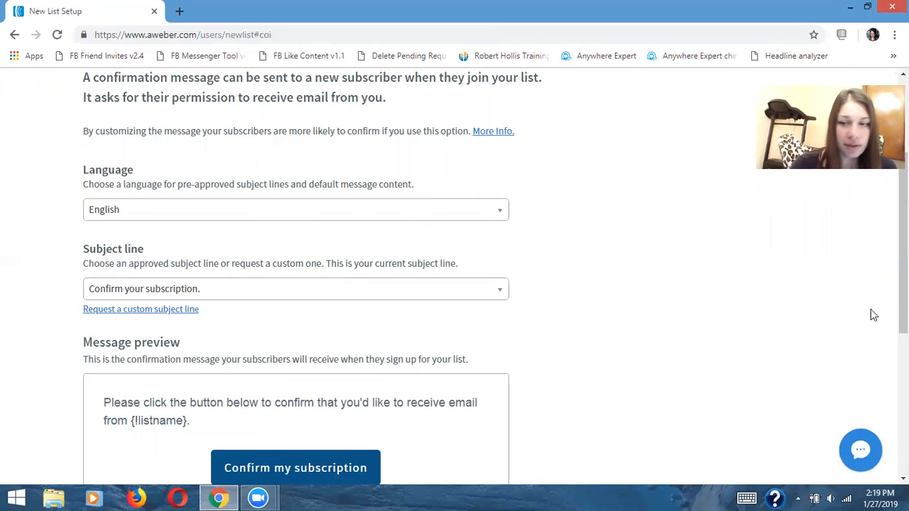
{"action": "scroll", "coordinate": [903, 270], "scroll_direction": "down", "scroll_amount": 1}
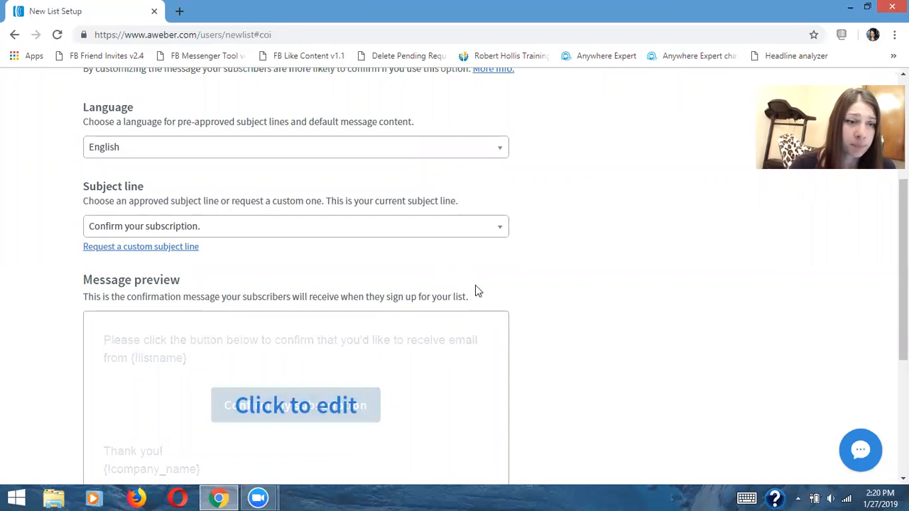
{"action": "left_click", "coordinate": [498, 237]}
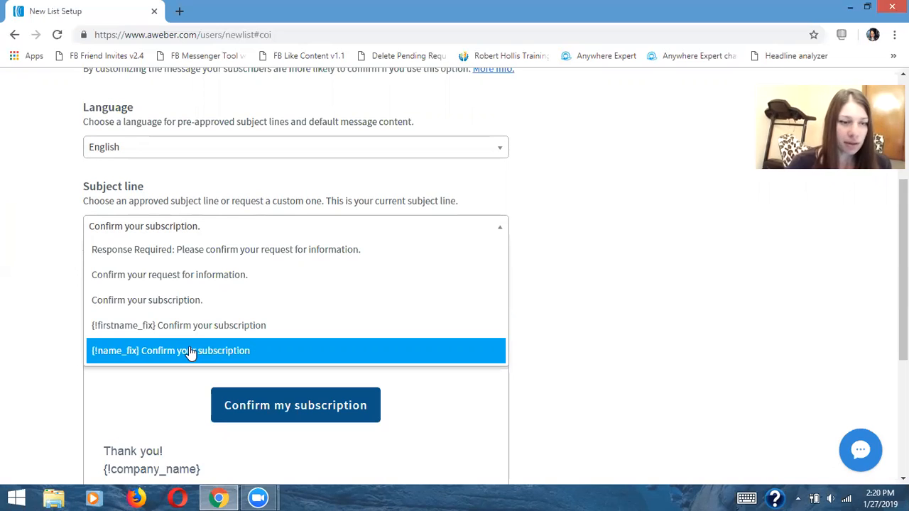
{"action": "left_click", "coordinate": [199, 301]}
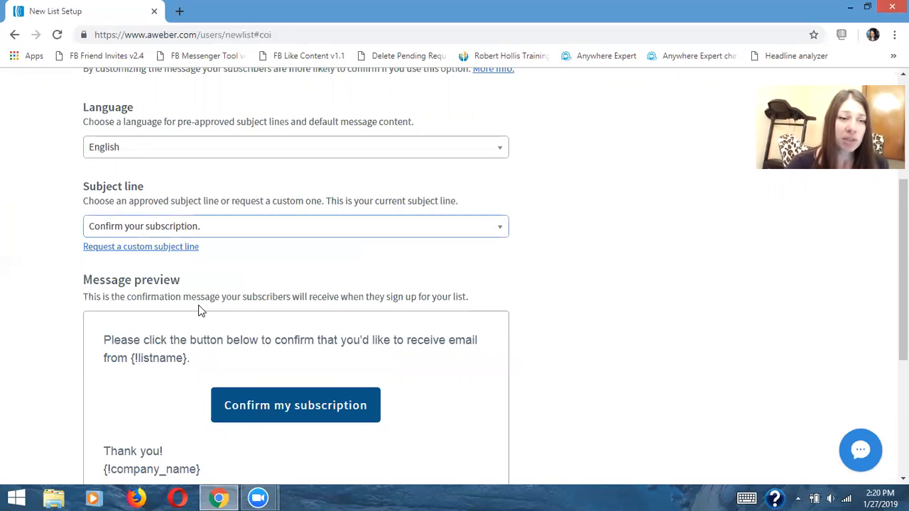
Change the confirmation message's approved subject line to "Confirm your request for information."
{"action": "scroll", "coordinate": [509, 242], "scroll_direction": "down", "scroll_amount": 1}
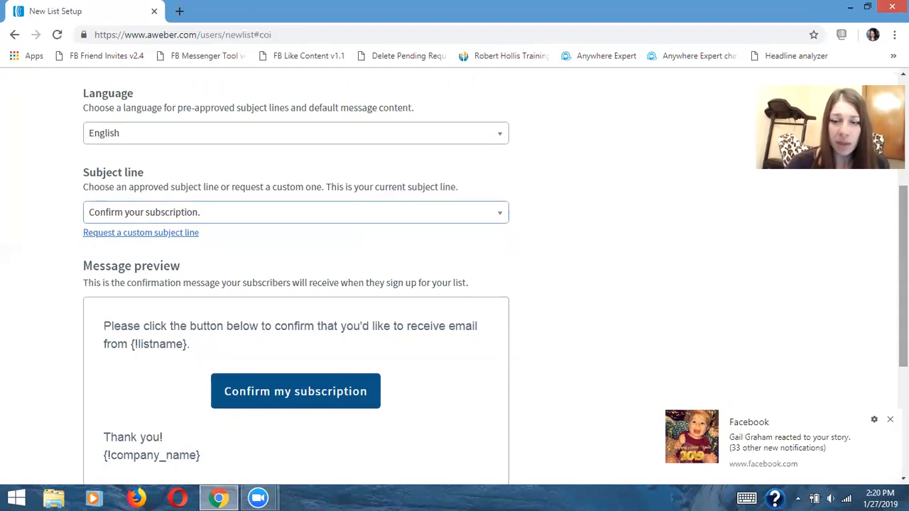
{"action": "left_click", "coordinate": [500, 218]}
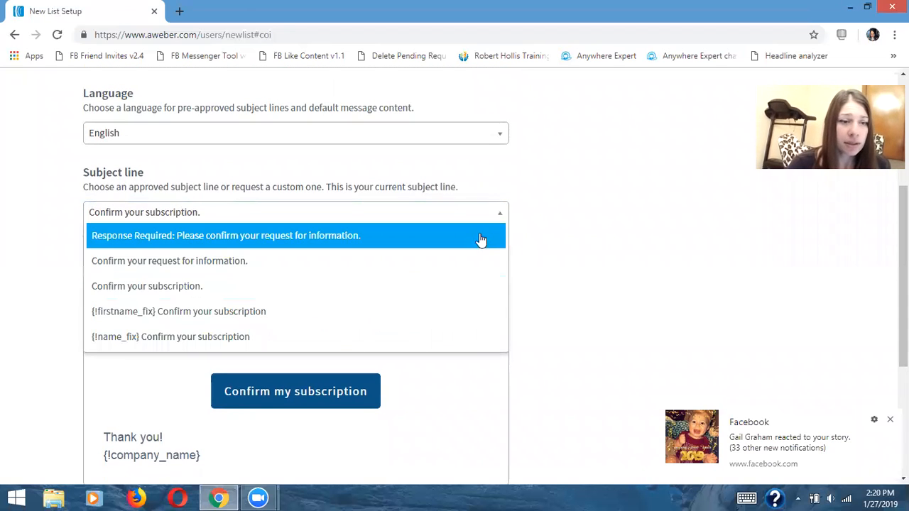
{"action": "left_click", "coordinate": [469, 261]}
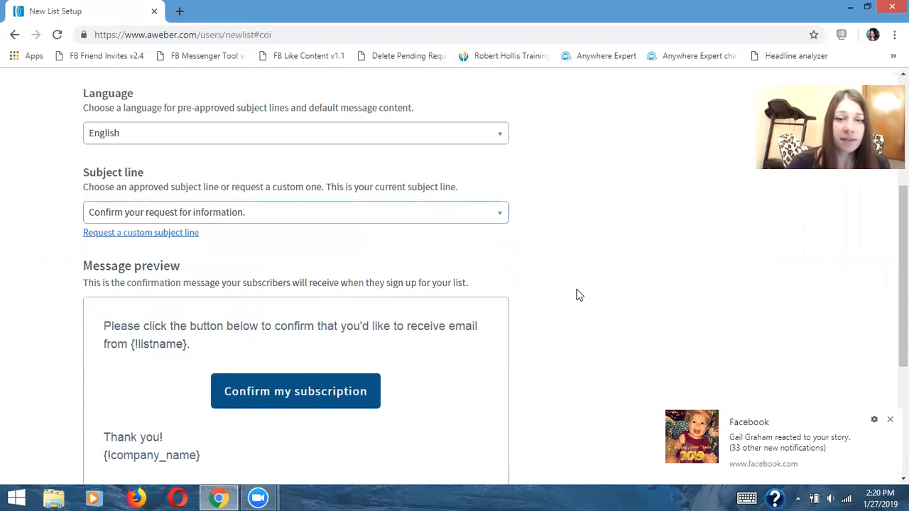
Approve the default confirmation message and create the Demo list
{"action": "left_click_drag", "start_coordinate": [903, 270], "coordinate": [904, 310]}
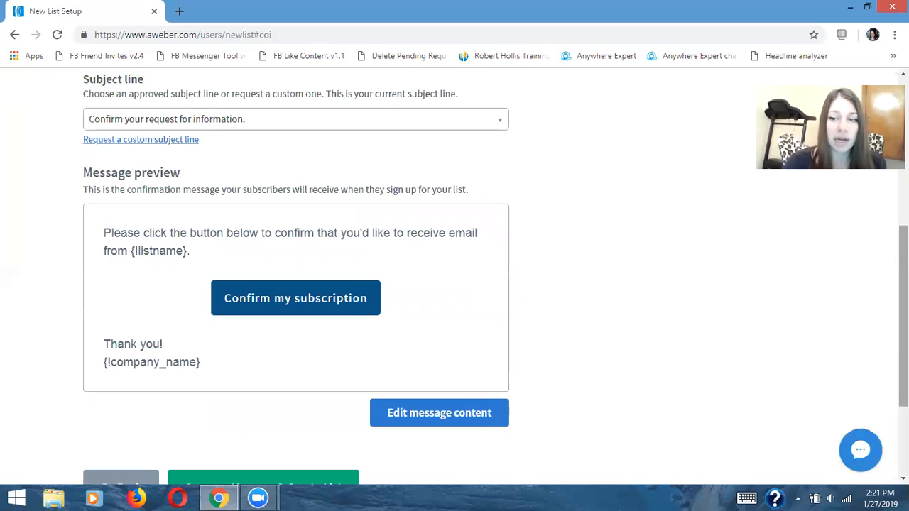
{"action": "scroll", "coordinate": [454, 272], "scroll_direction": "down", "scroll_amount": 1}
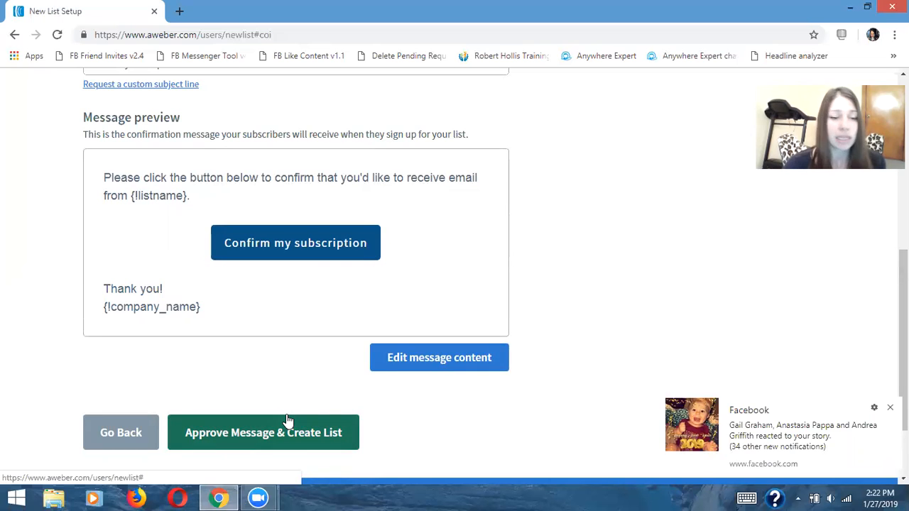
{"action": "left_click", "coordinate": [338, 432]}
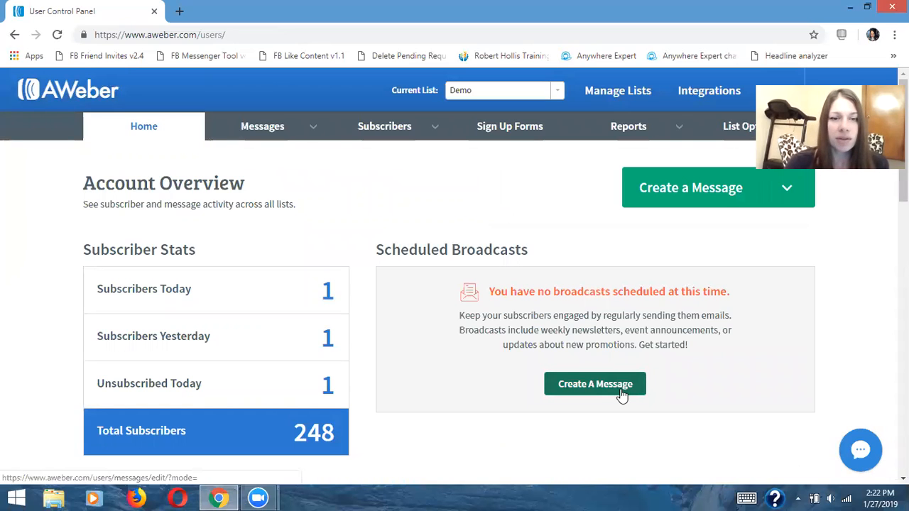
Open the list settings for the Demo list
{"action": "mouse_move", "coordinate": [618, 144]}
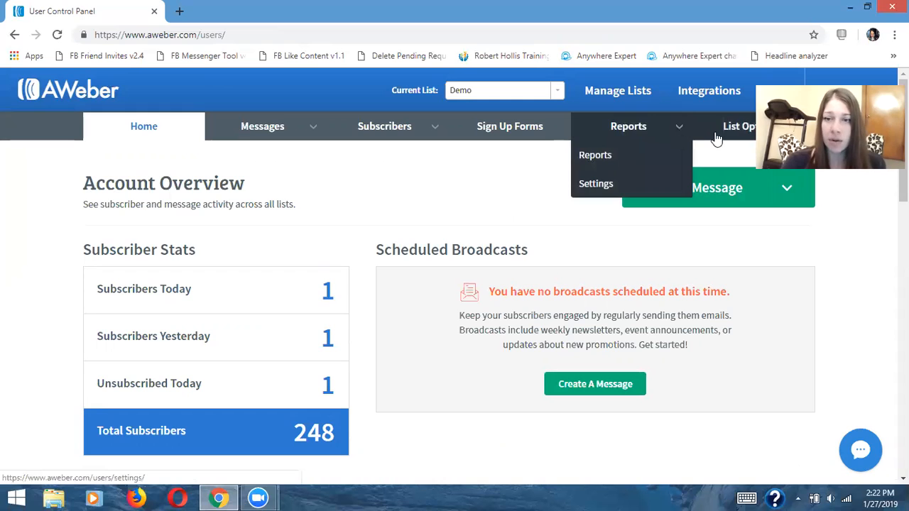
{"action": "mouse_move", "coordinate": [715, 138]}
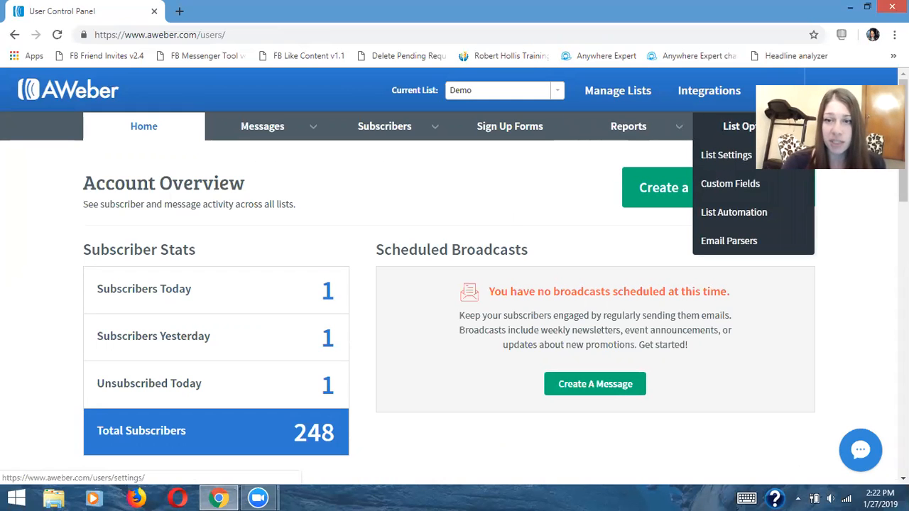
{"action": "left_click", "coordinate": [757, 154]}
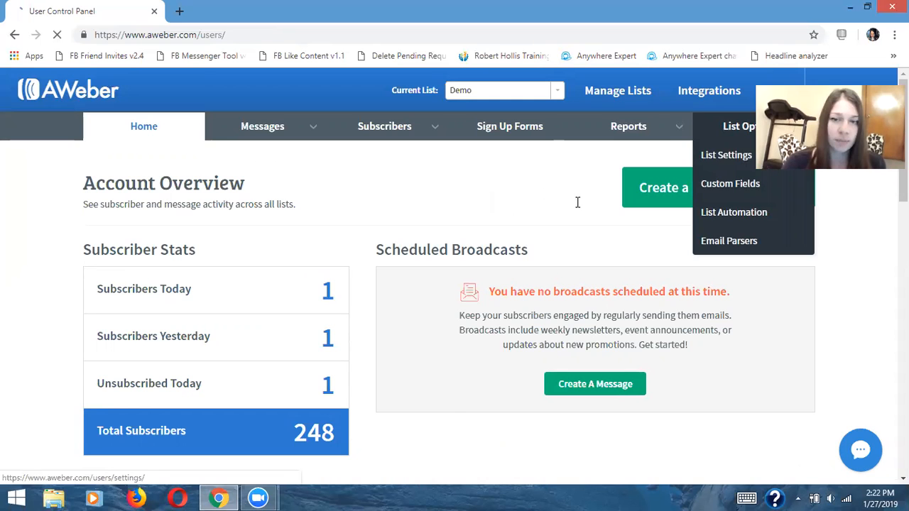
Review the Demo list's basic settings, including list name, description, sender details, contact address and notifications
{"action": "scroll", "coordinate": [571, 204], "scroll_direction": "down", "scroll_amount": 2}
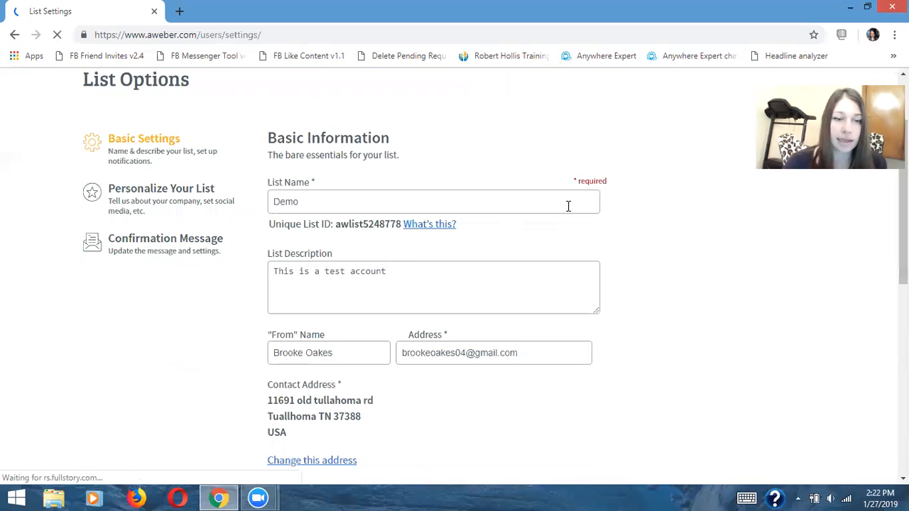
{"action": "left_click", "coordinate": [567, 205]}
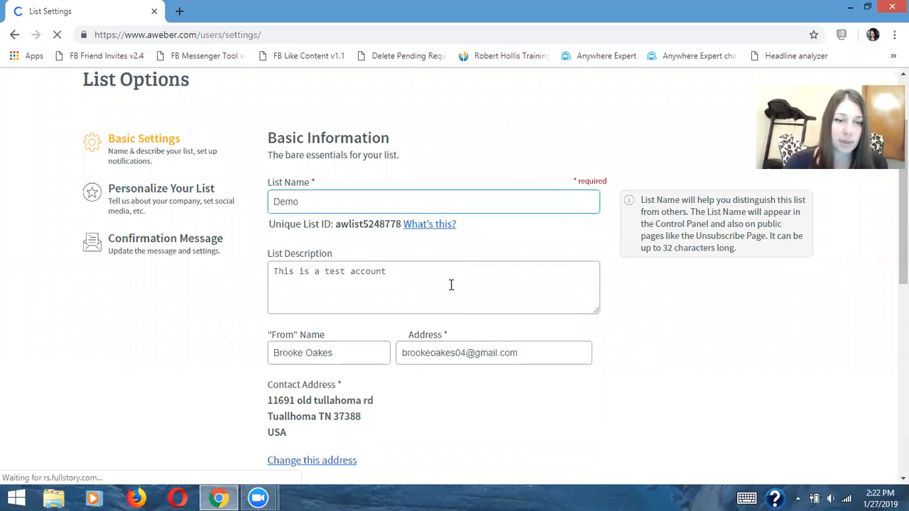
{"action": "left_click", "coordinate": [336, 272]}
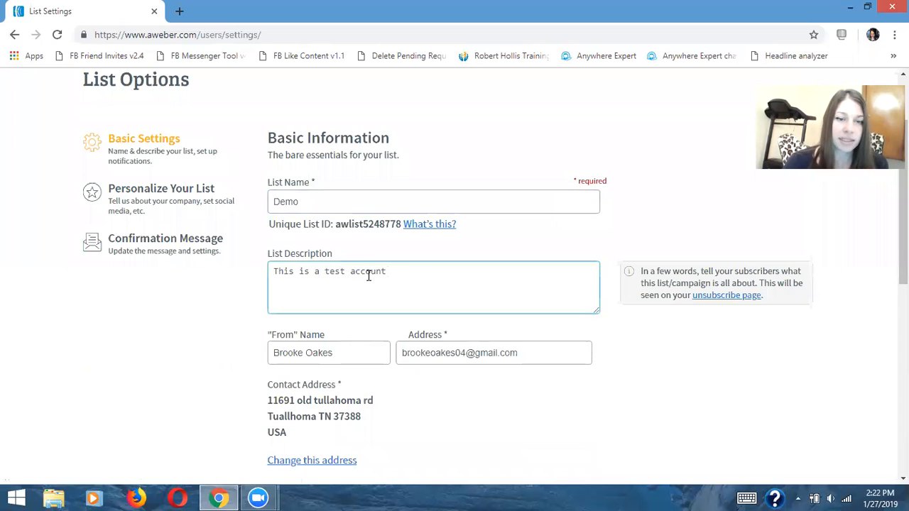
{"action": "left_click", "coordinate": [355, 352]}
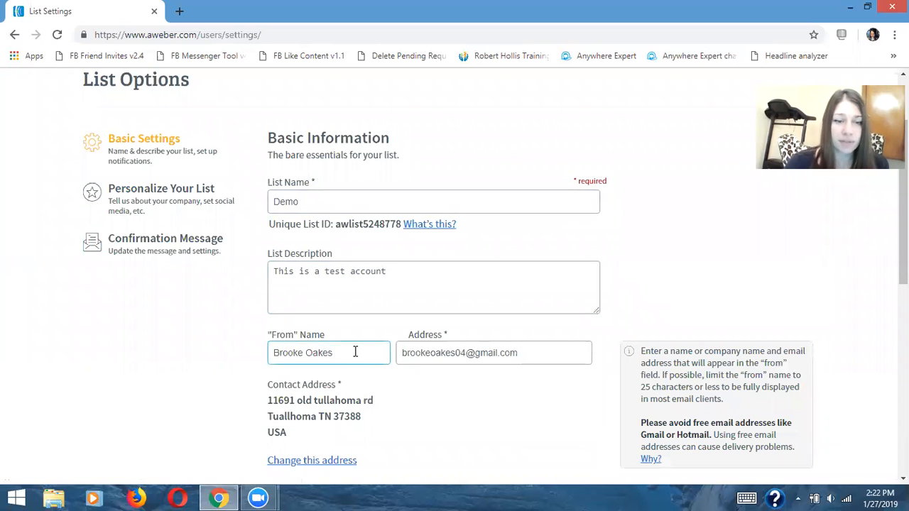
{"action": "left_click", "coordinate": [443, 354]}
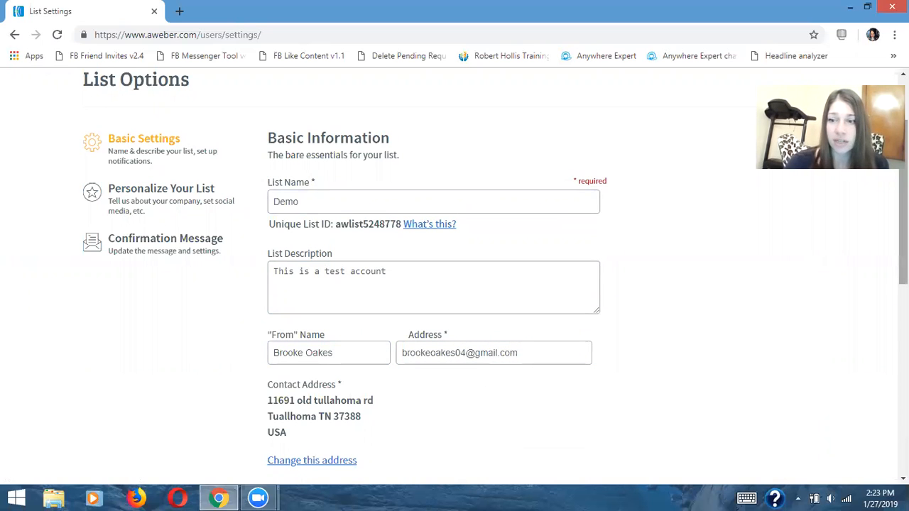
{"action": "scroll", "coordinate": [454, 284], "scroll_direction": "down", "scroll_amount": 3}
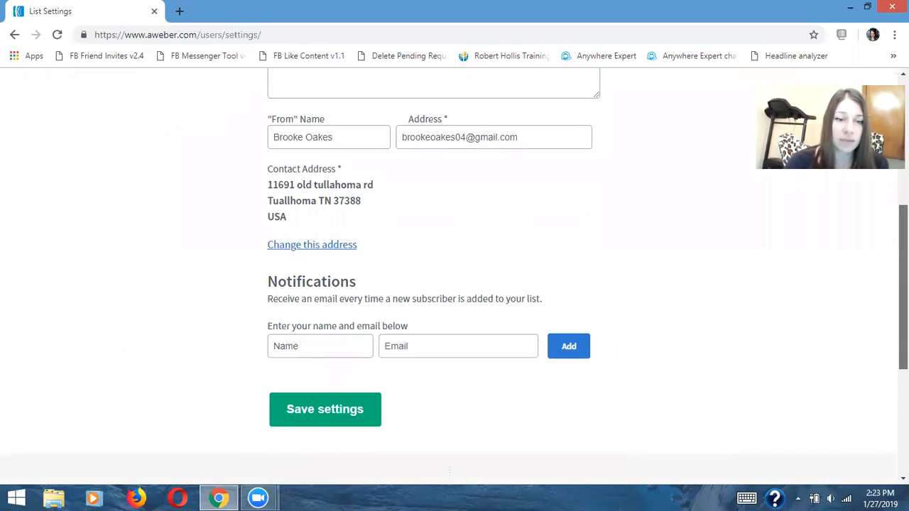
{"action": "scroll", "coordinate": [454, 284], "scroll_direction": "up", "scroll_amount": 3}
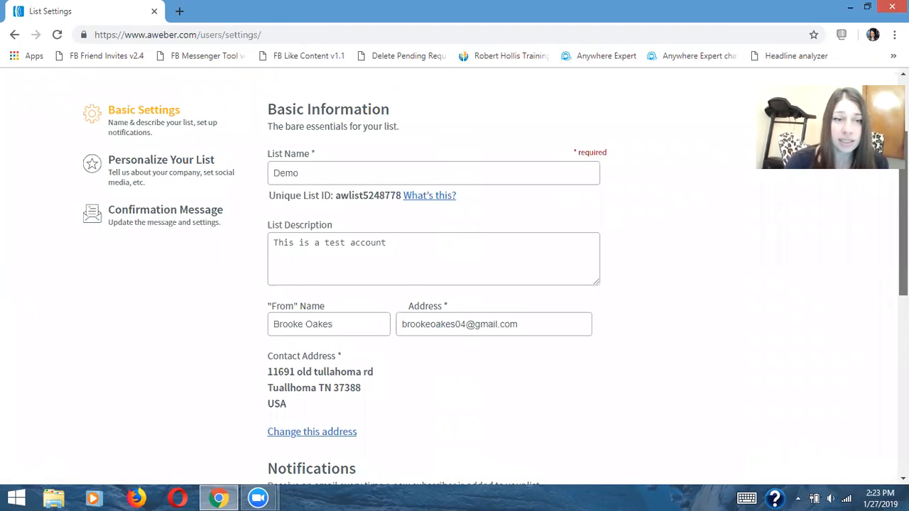
{"action": "scroll", "coordinate": [454, 284], "scroll_direction": "down", "scroll_amount": 3}
{"action": "scroll", "coordinate": [375, 403], "scroll_direction": "up", "scroll_amount": 5}
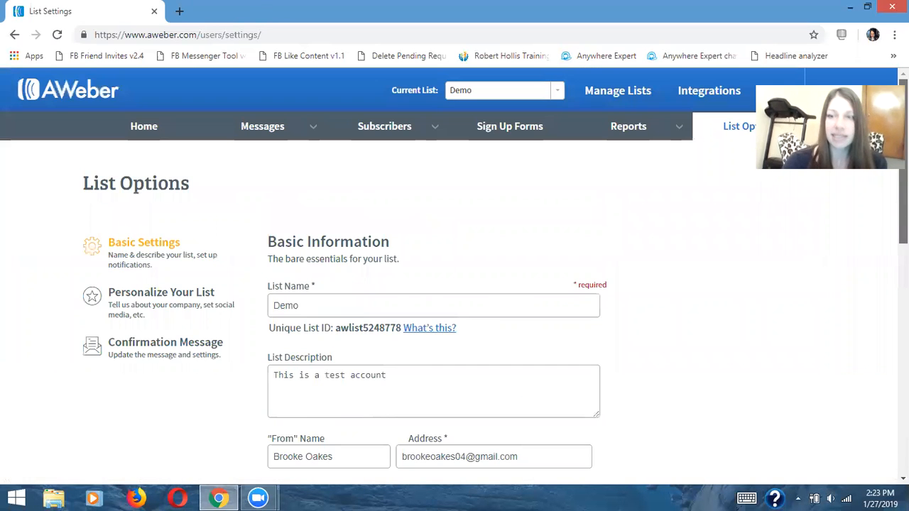
{"action": "left_click", "coordinate": [375, 403]}
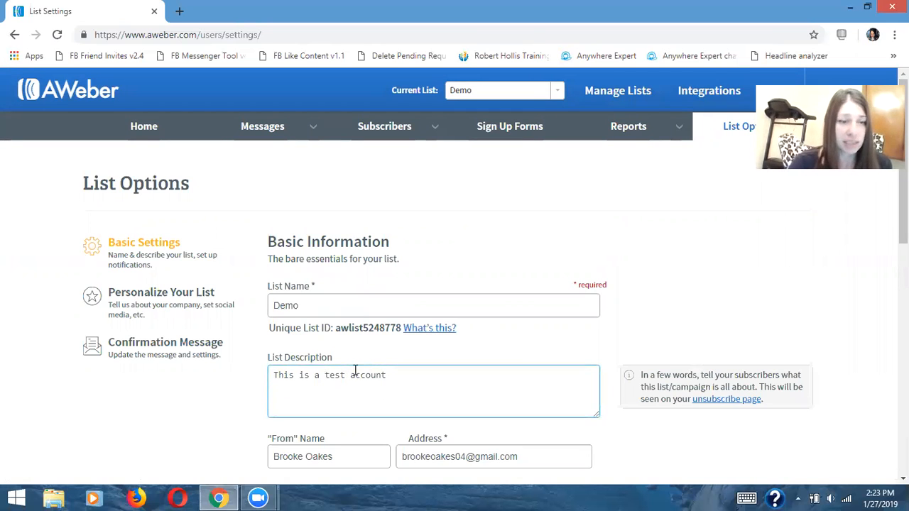
Review the list's personalization settings: company branding, Twitter and Facebook sharing, broadcast archive, unsubscribe page and global text snippets
{"action": "left_click", "coordinate": [179, 295]}
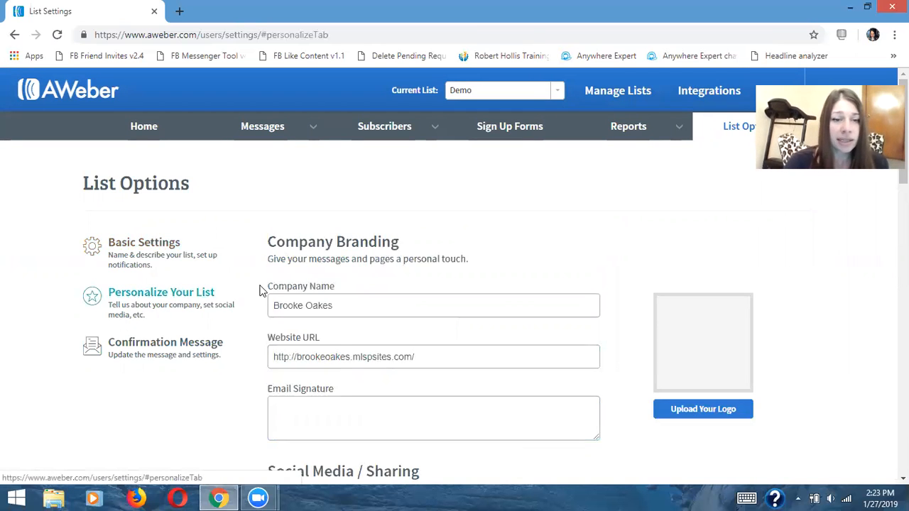
{"action": "left_click", "coordinate": [319, 300]}
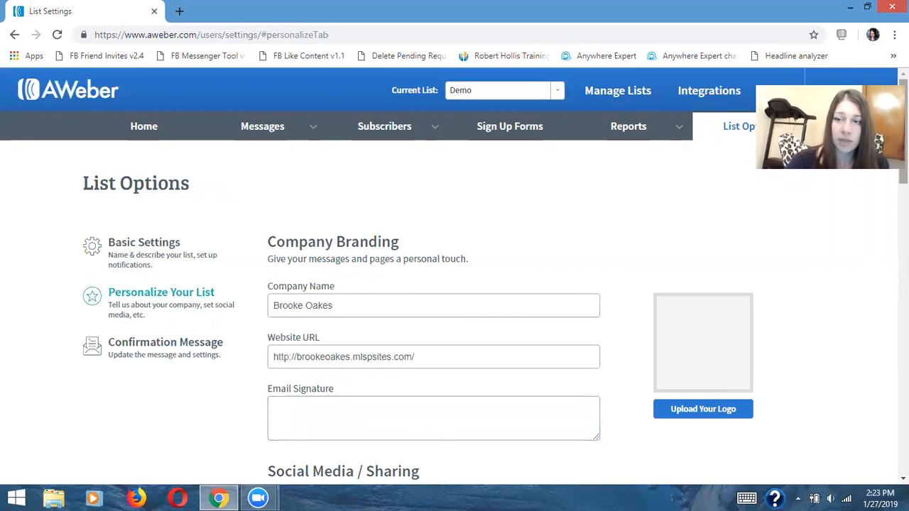
{"action": "scroll", "coordinate": [693, 240], "scroll_direction": "down", "scroll_amount": 2}
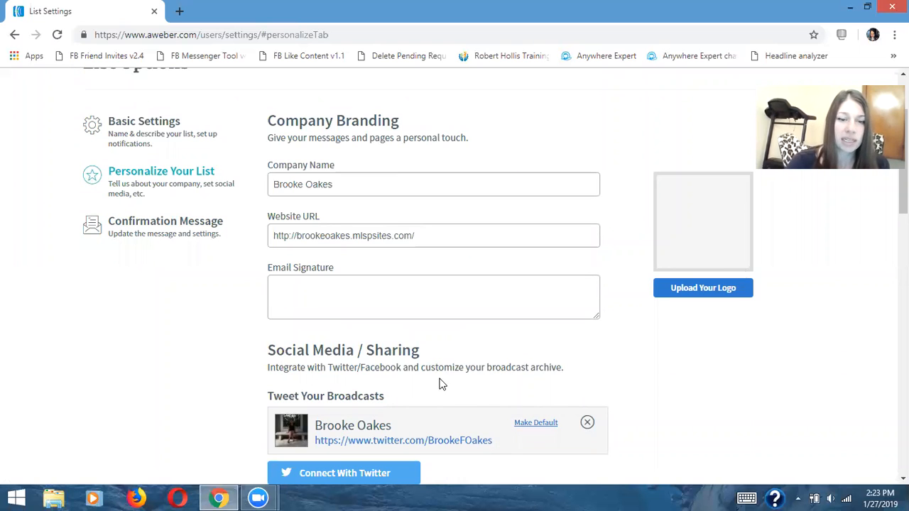
{"action": "left_click_drag", "start_coordinate": [902, 151], "coordinate": [902, 219]}
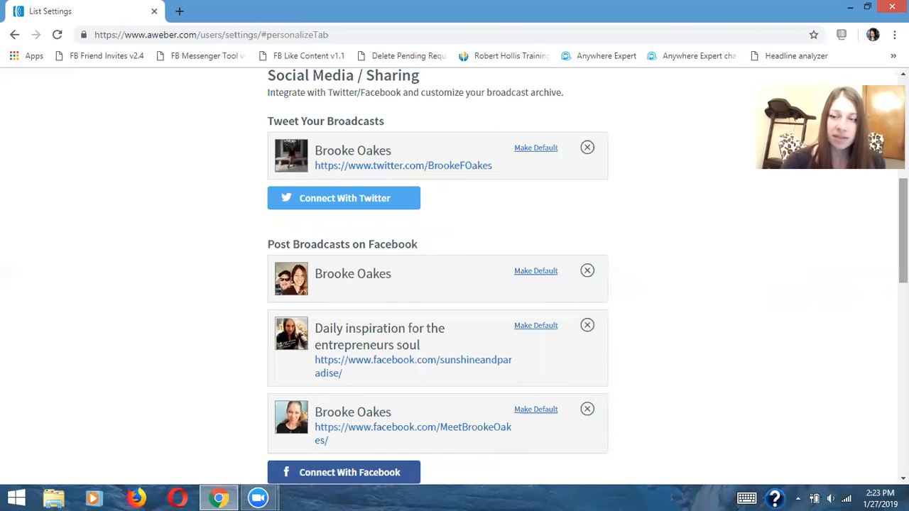
{"action": "scroll", "coordinate": [902, 241], "scroll_direction": "down", "scroll_amount": 2}
{"action": "left_click_drag", "start_coordinate": [902, 251], "coordinate": [903, 312]}
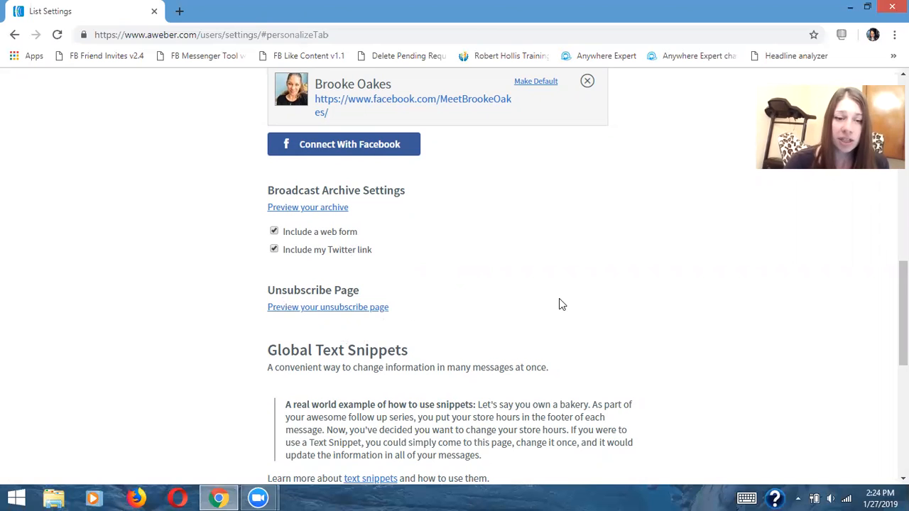
{"action": "scroll", "coordinate": [461, 353], "scroll_direction": "down", "scroll_amount": 2}
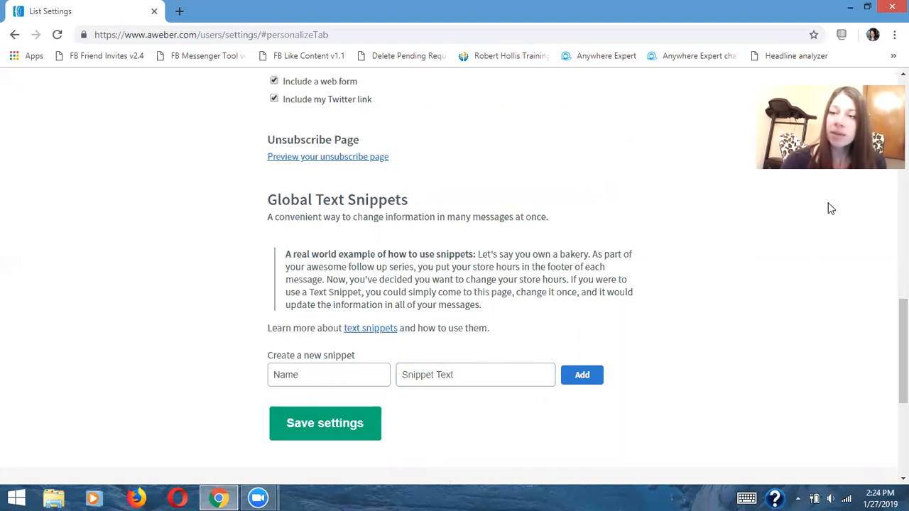
{"action": "scroll", "coordinate": [454, 277], "scroll_direction": "up", "scroll_amount": 3}
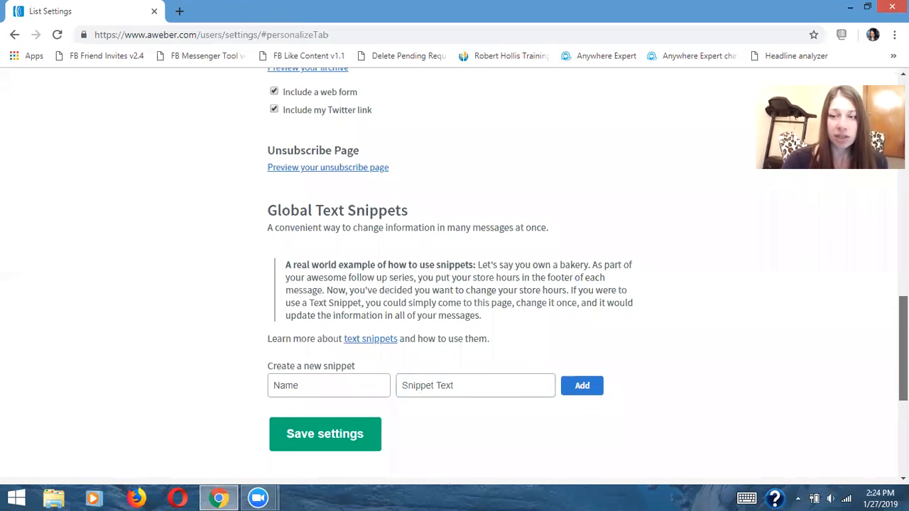
{"action": "scroll", "coordinate": [455, 277], "scroll_direction": "up", "scroll_amount": 9}
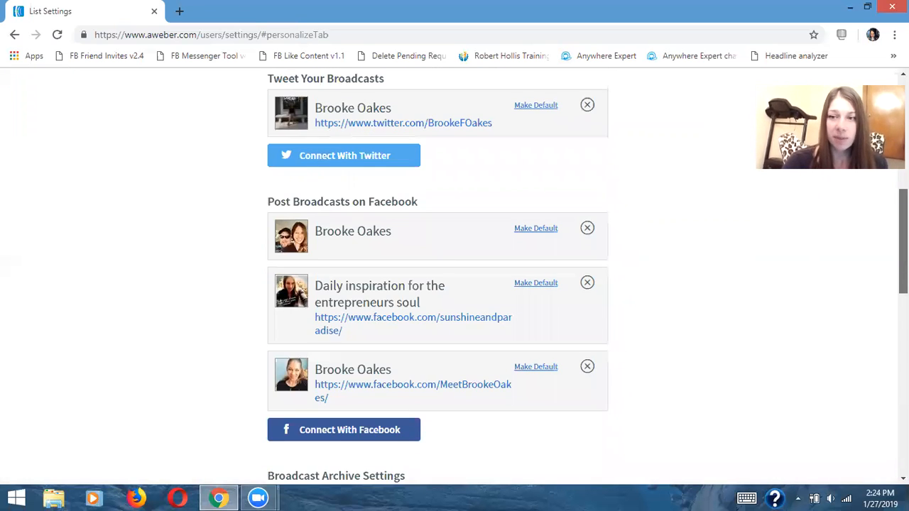
{"action": "scroll", "coordinate": [562, 177], "scroll_direction": "up", "scroll_amount": 2}
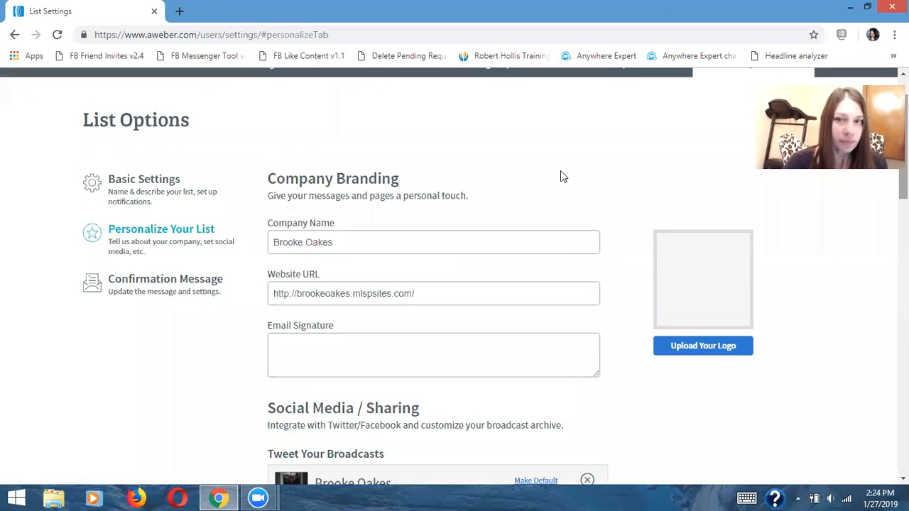
Open the list's confirmation message settings and check the approved subject line options, leaving the selection as it is
{"action": "left_click", "coordinate": [197, 279]}
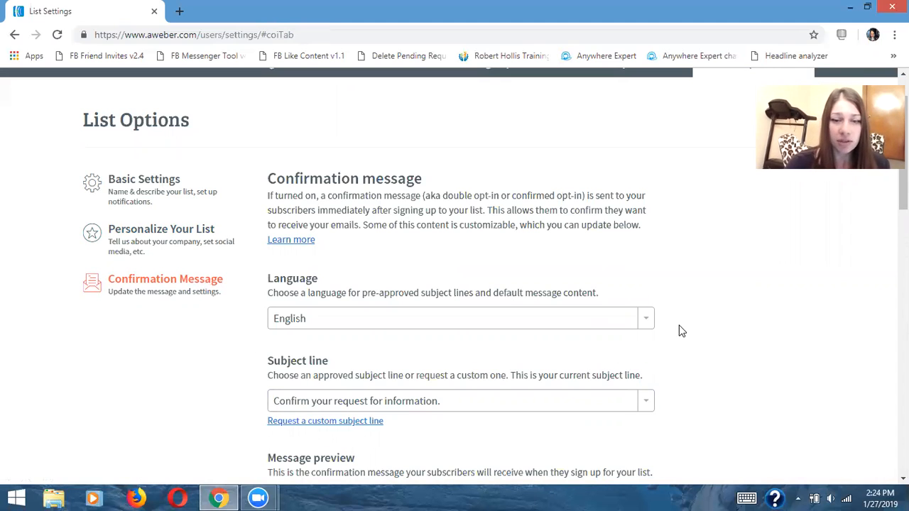
{"action": "left_click", "coordinate": [647, 404]}
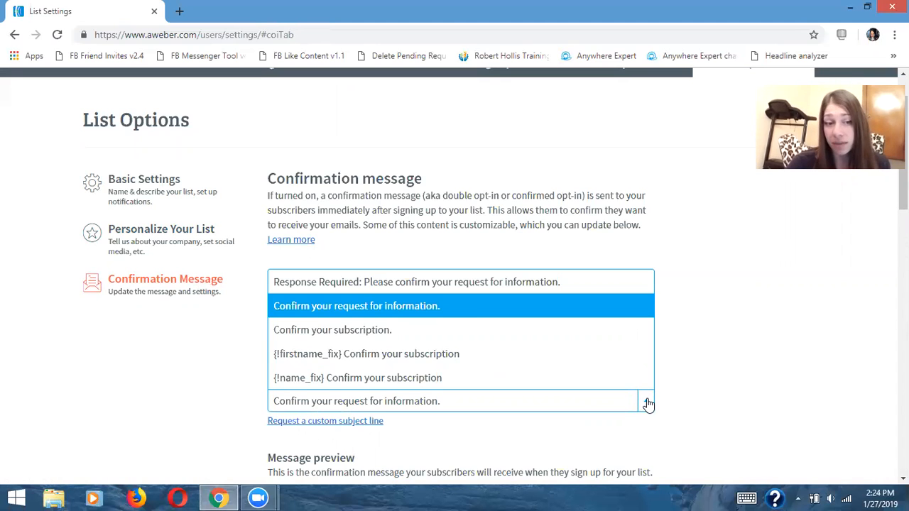
{"action": "left_click", "coordinate": [647, 404]}
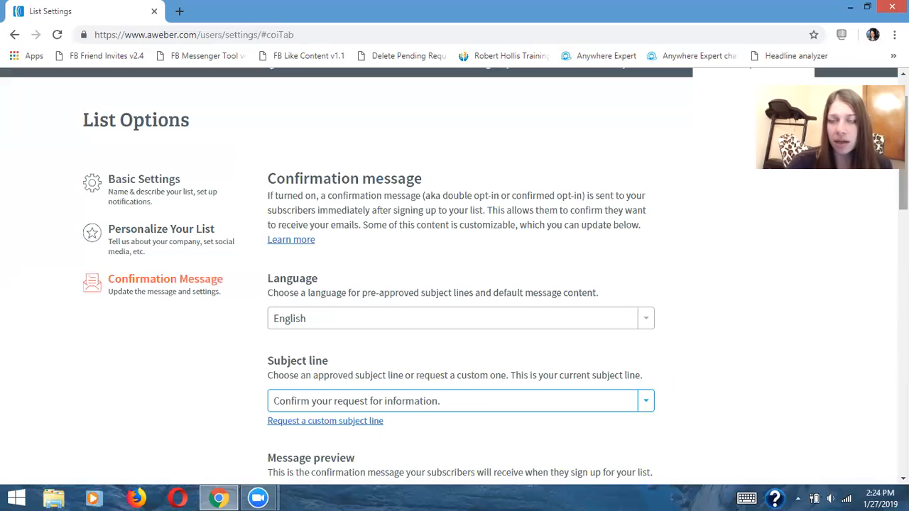
Turn off sending the confirmation message for AWeber sign up forms and confirm disabling confirmed opt-in
{"action": "scroll", "coordinate": [495, 276], "scroll_direction": "down", "scroll_amount": 4}
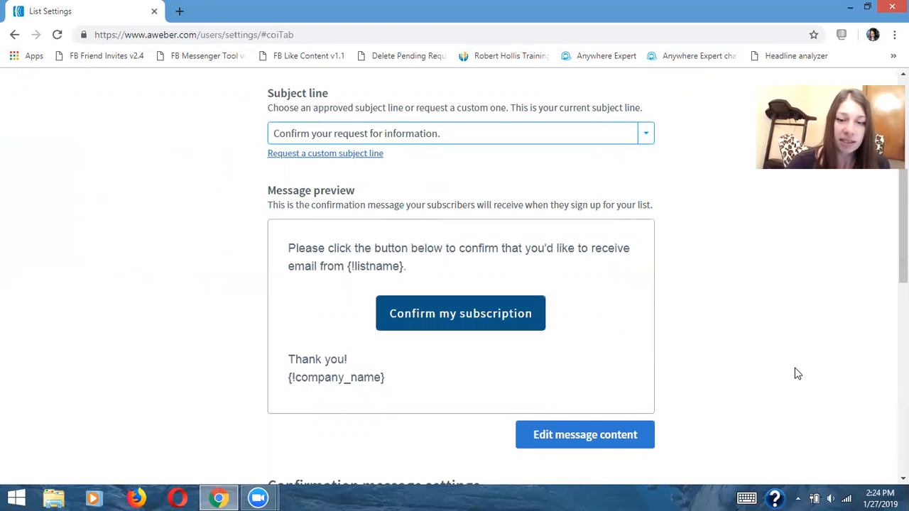
{"action": "scroll", "coordinate": [460, 284], "scroll_direction": "down", "scroll_amount": 5}
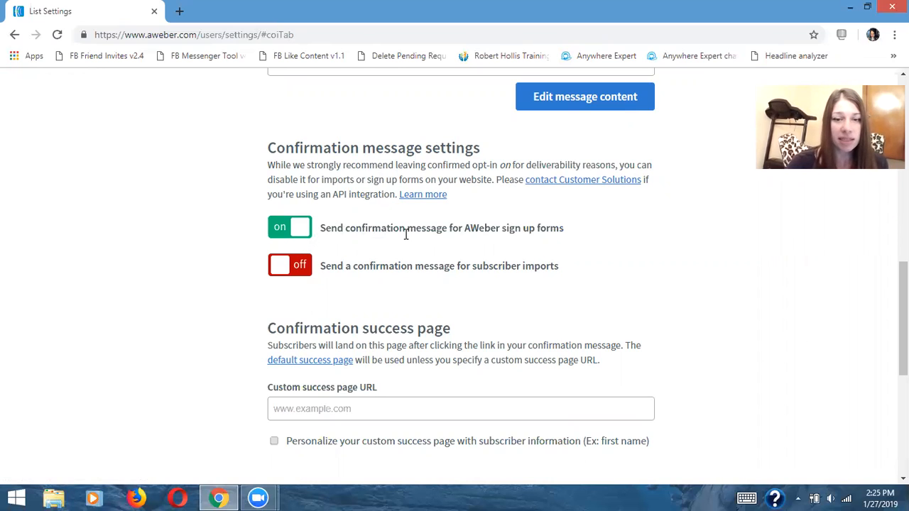
{"action": "left_click", "coordinate": [284, 235]}
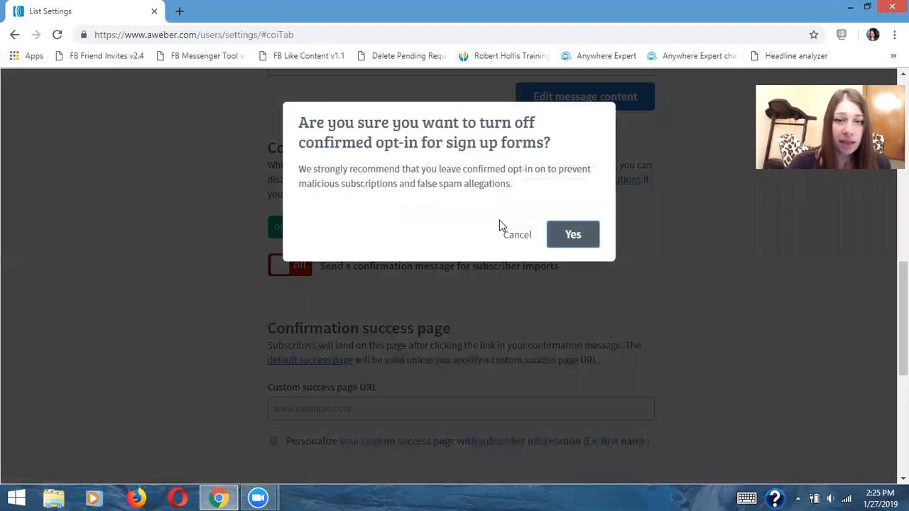
{"action": "left_click", "coordinate": [576, 245]}
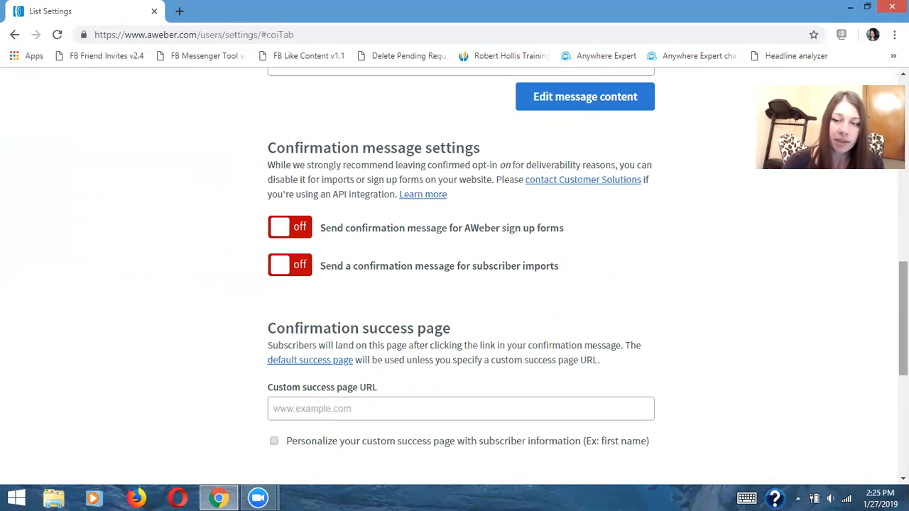
{"action": "scroll", "coordinate": [903, 319], "scroll_direction": "down", "scroll_amount": 1}
{"action": "scroll", "coordinate": [903, 320], "scroll_direction": "down", "scroll_amount": 2}
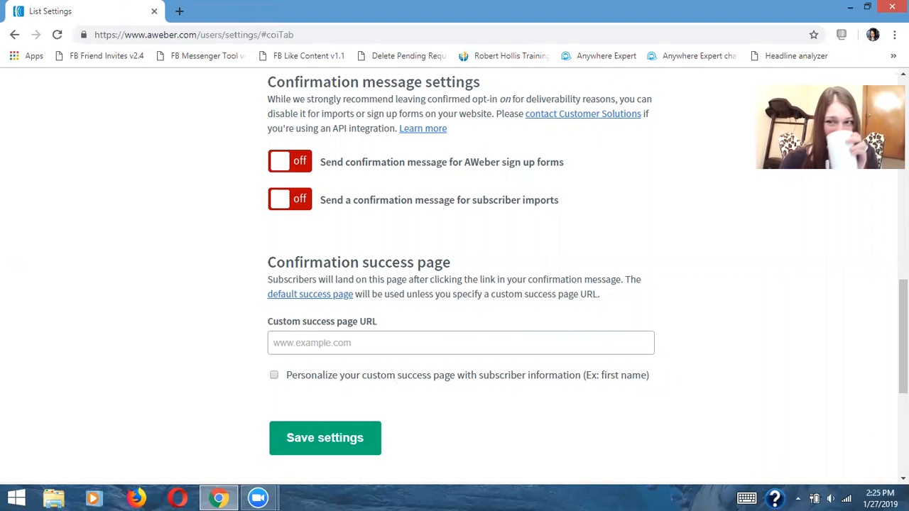
Switch the current list from Demo to Main list
{"action": "scroll", "coordinate": [461, 277], "scroll_direction": "up", "scroll_amount": 8}
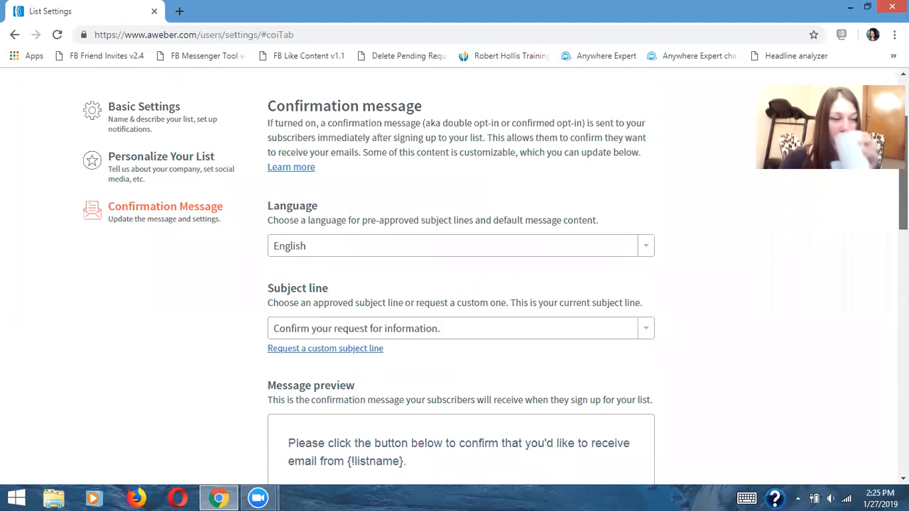
{"action": "scroll", "coordinate": [454, 284], "scroll_direction": "up", "scroll_amount": 2}
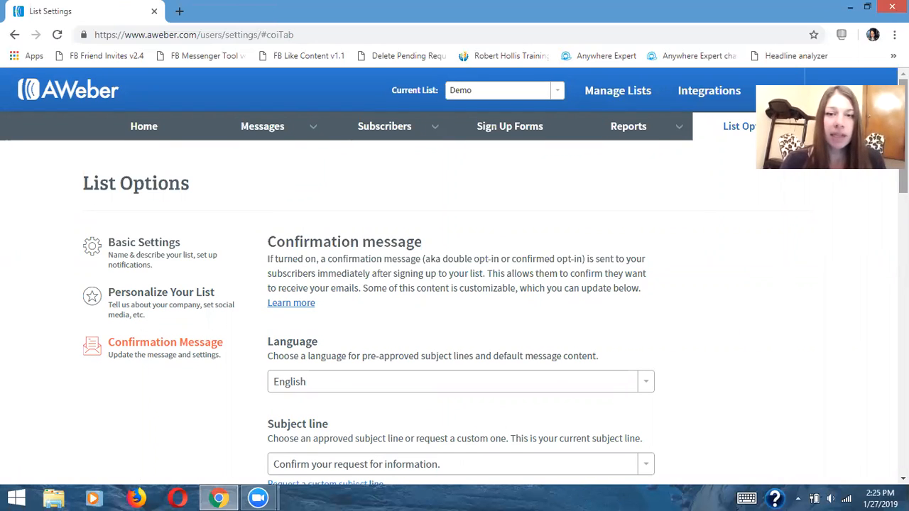
{"action": "left_click", "coordinate": [558, 91]}
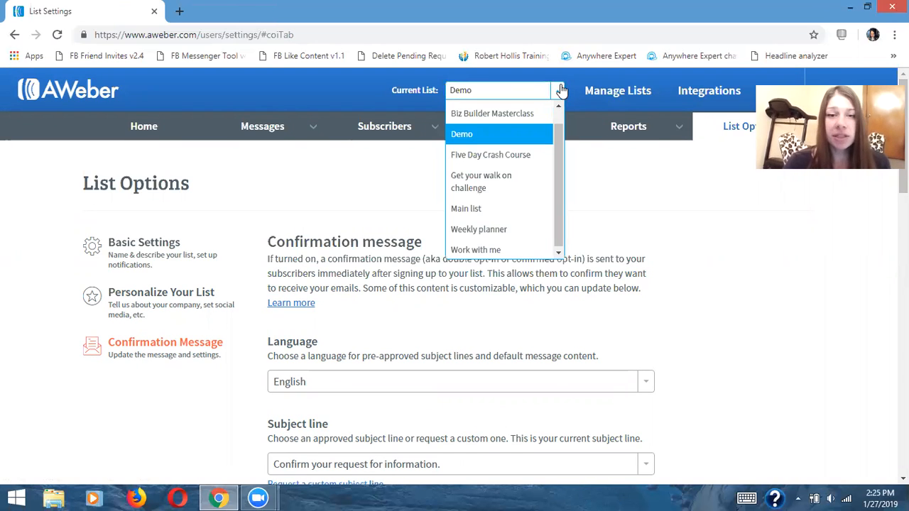
{"action": "left_click", "coordinate": [500, 210]}
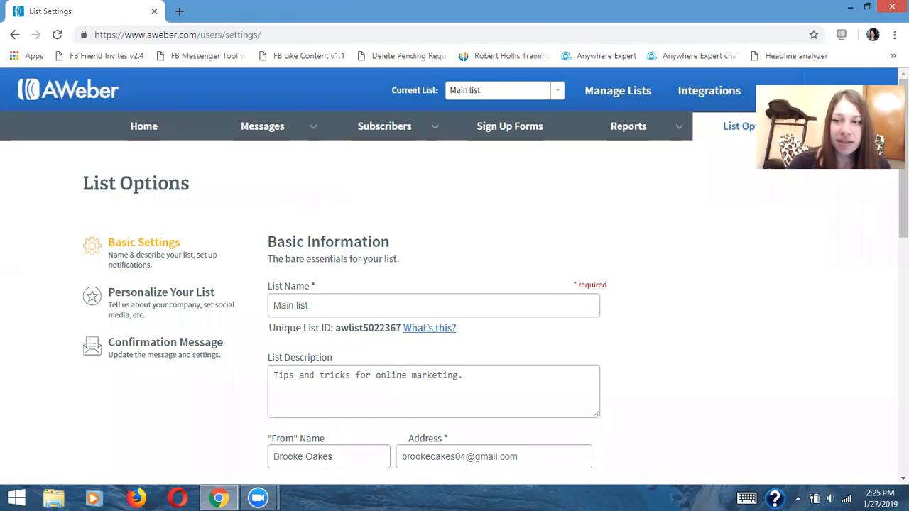
Examine the list name and list description in the Main list's basic settings
{"action": "scroll", "coordinate": [454, 277], "scroll_direction": "down", "scroll_amount": 1}
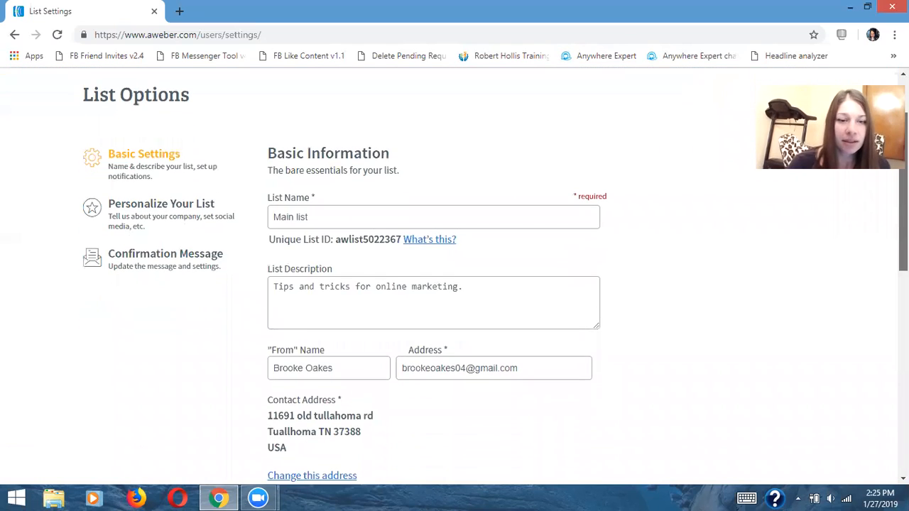
{"action": "left_click", "coordinate": [451, 240]}
{"action": "left_click", "coordinate": [452, 217]}
{"action": "left_click", "coordinate": [372, 239]}
{"action": "mouse_move", "coordinate": [425, 263]}
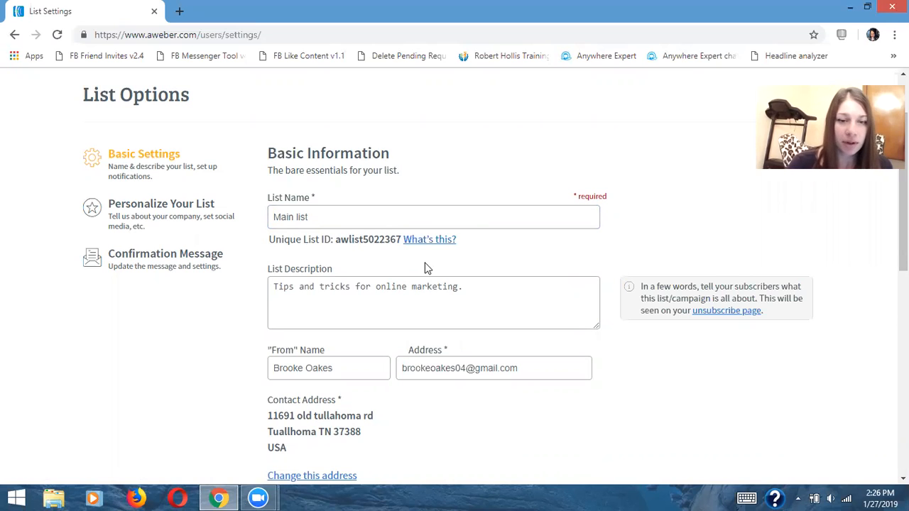
{"action": "left_click", "coordinate": [463, 289]}
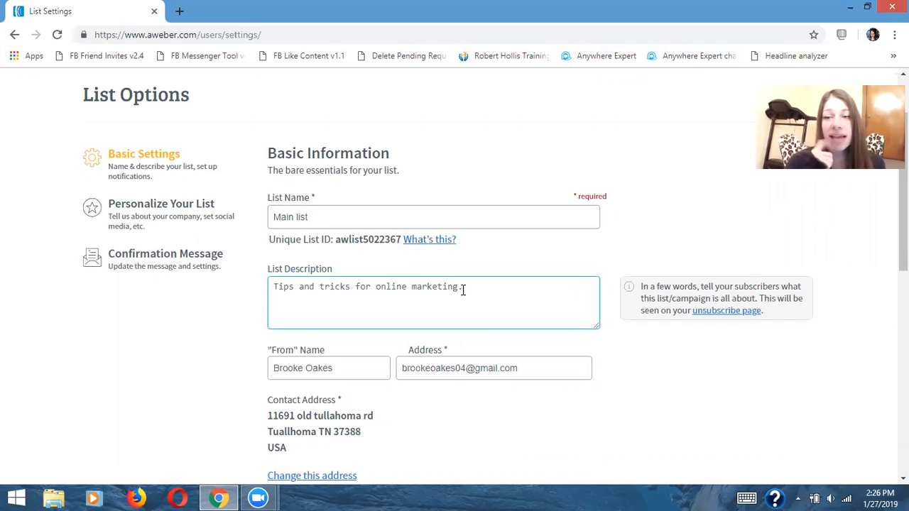
{"action": "left_click", "coordinate": [321, 225]}
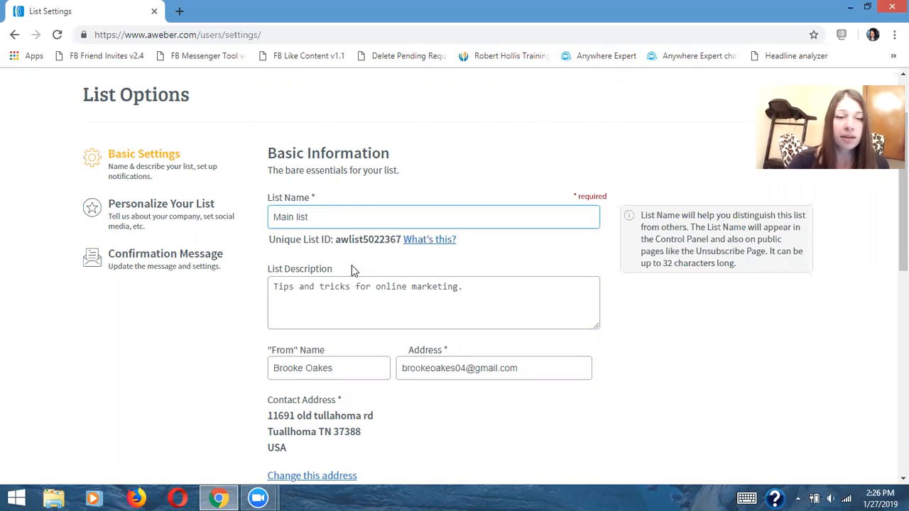
{"action": "mouse_move", "coordinate": [404, 240]}
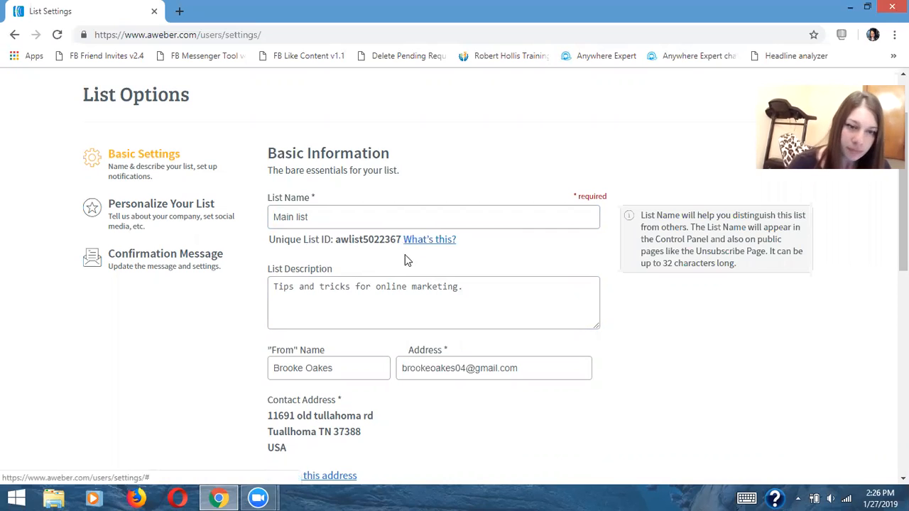
{"action": "left_click", "coordinate": [412, 296]}
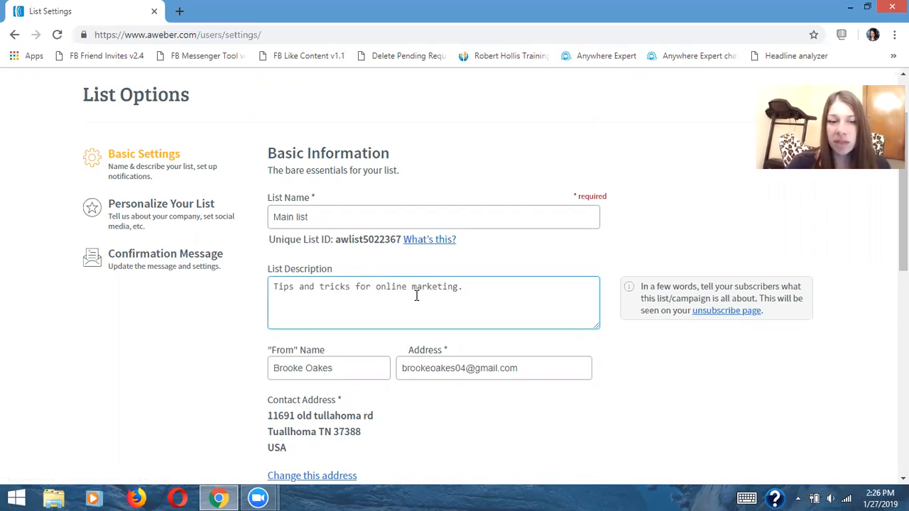
{"action": "left_click", "coordinate": [634, 289]}
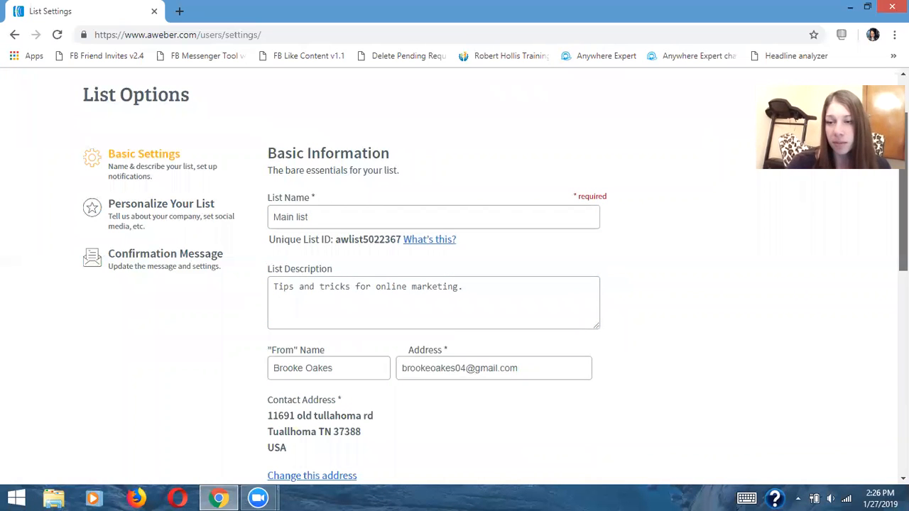
Check the Main list's sender name and address, contact address and new-subscriber notifications
{"action": "scroll", "coordinate": [495, 281], "scroll_direction": "down", "scroll_amount": 2}
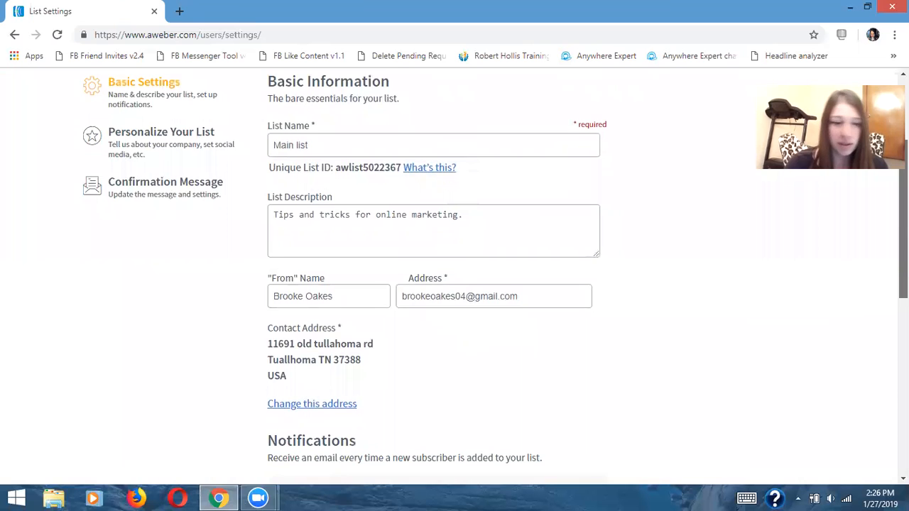
{"action": "scroll", "coordinate": [454, 277], "scroll_direction": "down", "scroll_amount": 2}
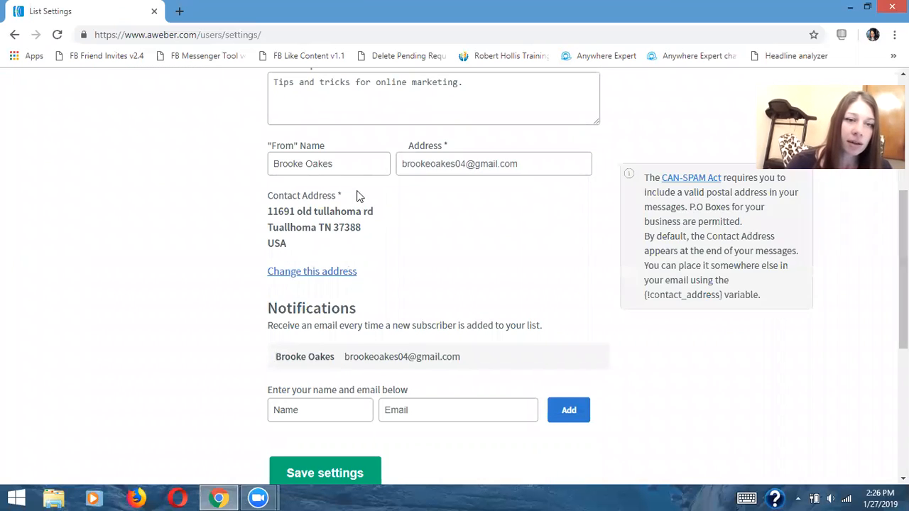
{"action": "mouse_move", "coordinate": [351, 163]}
{"action": "left_click", "coordinate": [485, 142]}
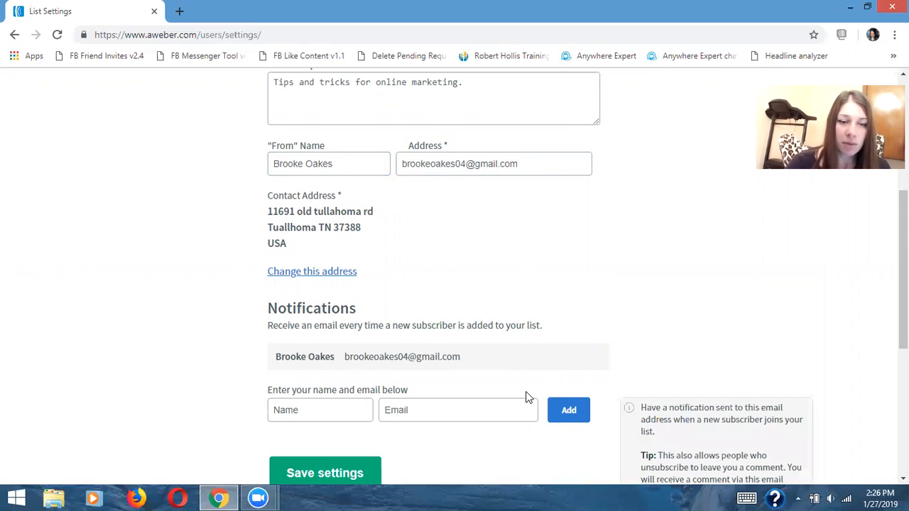
Open the Main list's personalization settings and check the company branding details and logo
{"action": "left_click_drag", "start_coordinate": [904, 291], "coordinate": [903, 178]}
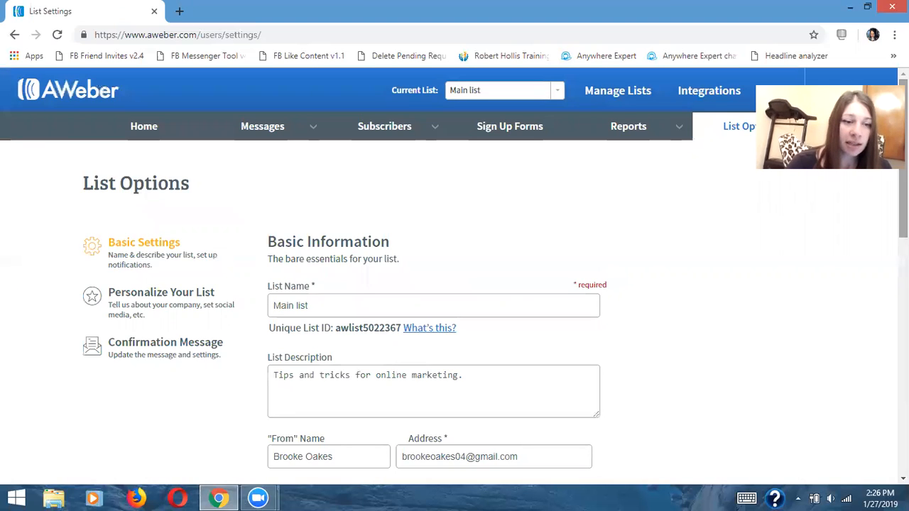
{"action": "left_click", "coordinate": [182, 292]}
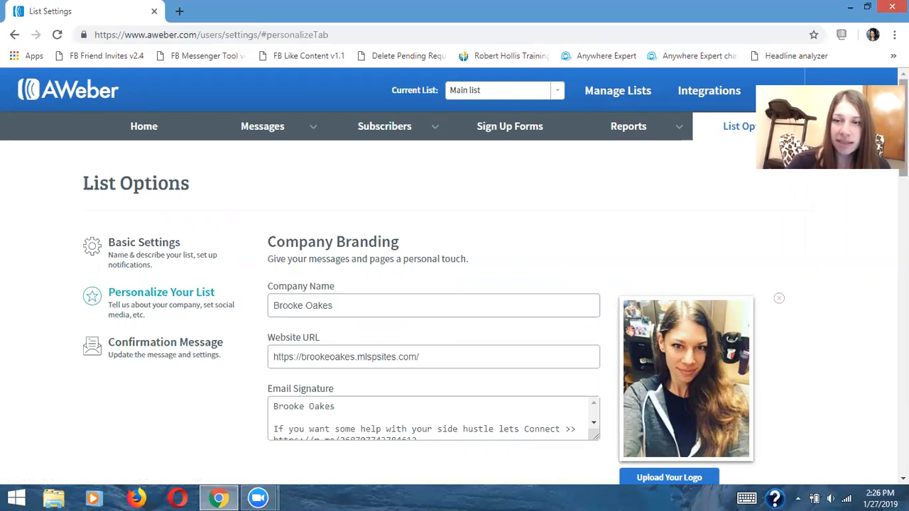
{"action": "scroll", "coordinate": [454, 276], "scroll_direction": "down", "scroll_amount": 1}
{"action": "scroll", "coordinate": [495, 284], "scroll_direction": "down", "scroll_amount": 1}
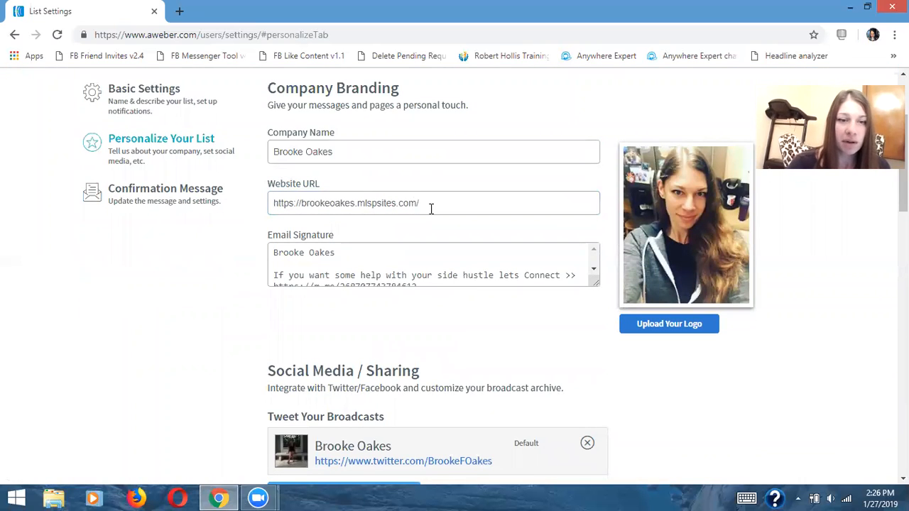
Read the opening part of the Main list's email signature, including the connect invitation and the Facebook and YouTube links
{"action": "left_click", "coordinate": [374, 261]}
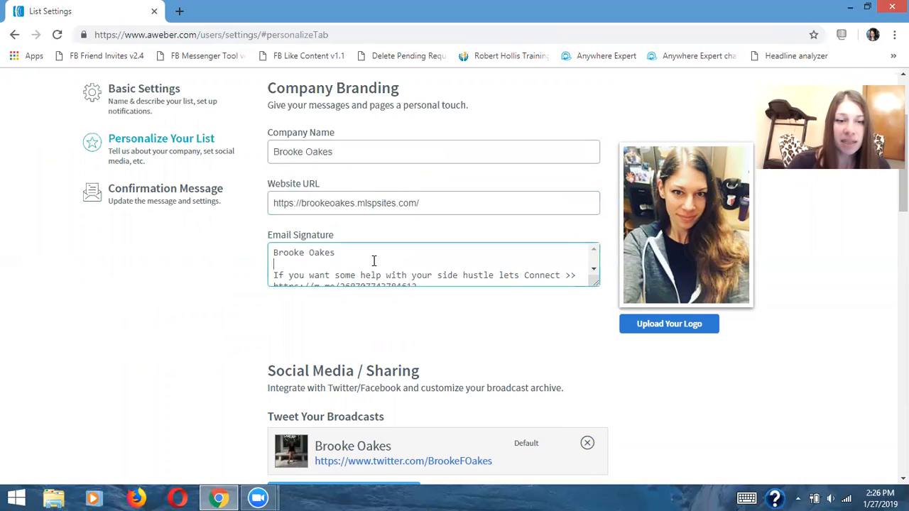
{"action": "key", "text": "Down"}
{"action": "key", "text": "Down"}
{"action": "scroll", "coordinate": [374, 260], "scroll_direction": "down", "scroll_amount": 3}
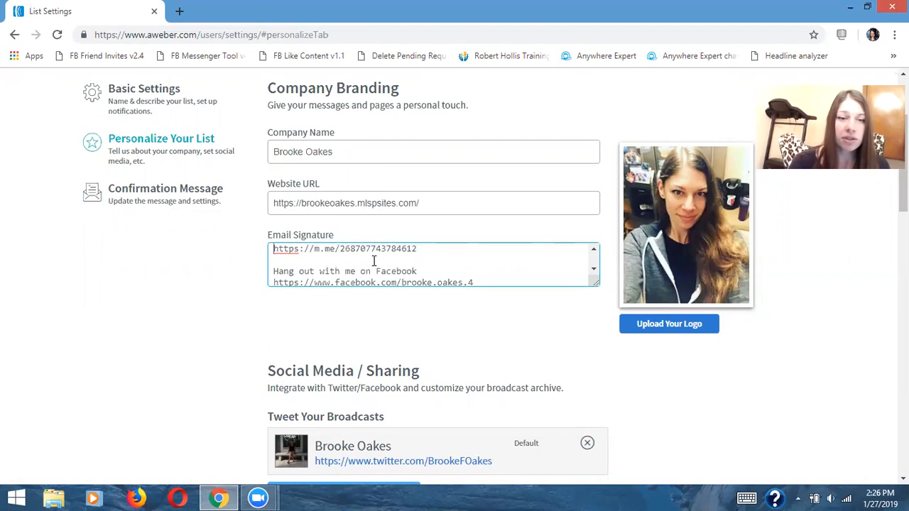
{"action": "key", "text": "Up"}
{"action": "key", "text": "Up"}
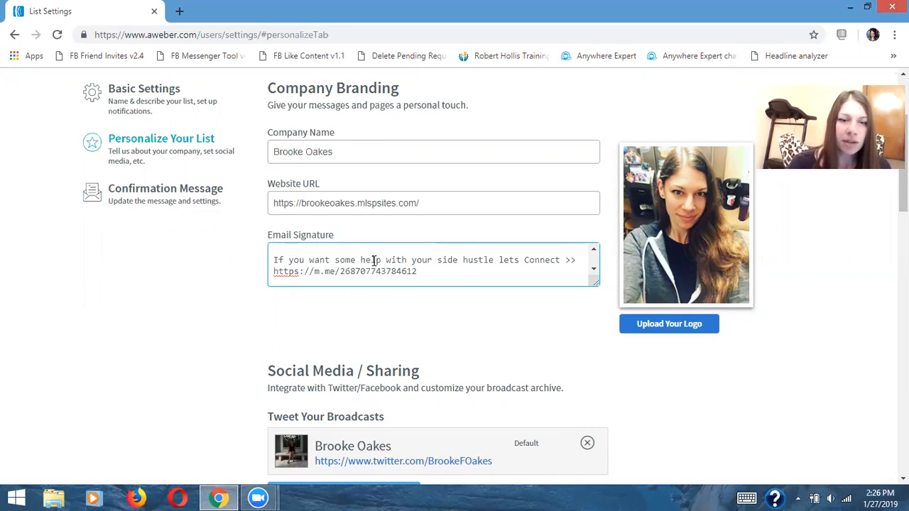
{"action": "key", "text": "Down"}
{"action": "key", "text": "Down"}
{"action": "key", "text": "Down"}
{"action": "key", "text": "Down"}
{"action": "key", "text": "Down"}
{"action": "key", "text": "Down"}
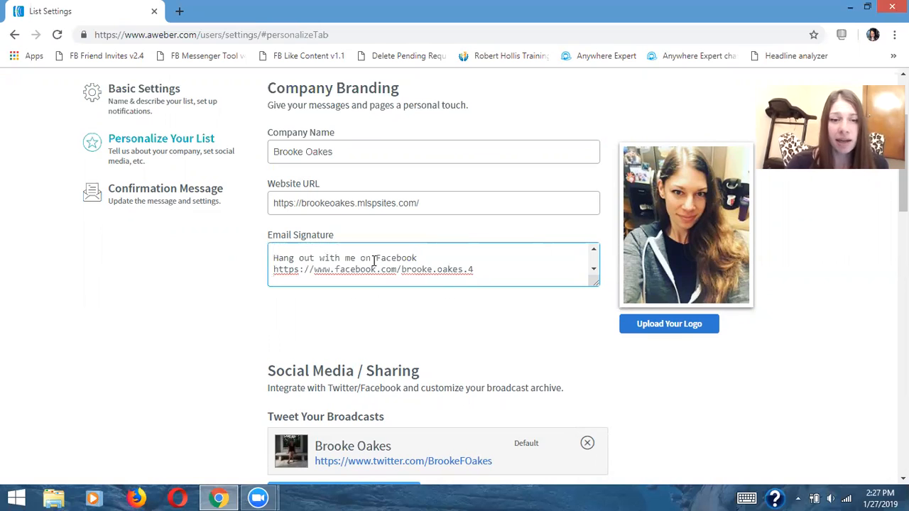
{"action": "key", "text": "Down"}
{"action": "key", "text": "Down"}
{"action": "key", "text": "Down"}
{"action": "key", "text": "Down"}
{"action": "key", "text": "Down"}
{"action": "key", "text": "Down"}
{"action": "key", "text": "Down"}
{"action": "key", "text": "Down"}
{"action": "key", "text": "Down"}
{"action": "key", "text": "Down"}
{"action": "key", "text": "Down"}
{"action": "key", "text": "Down"}
{"action": "key", "text": "Down"}
{"action": "key", "text": "Down"}
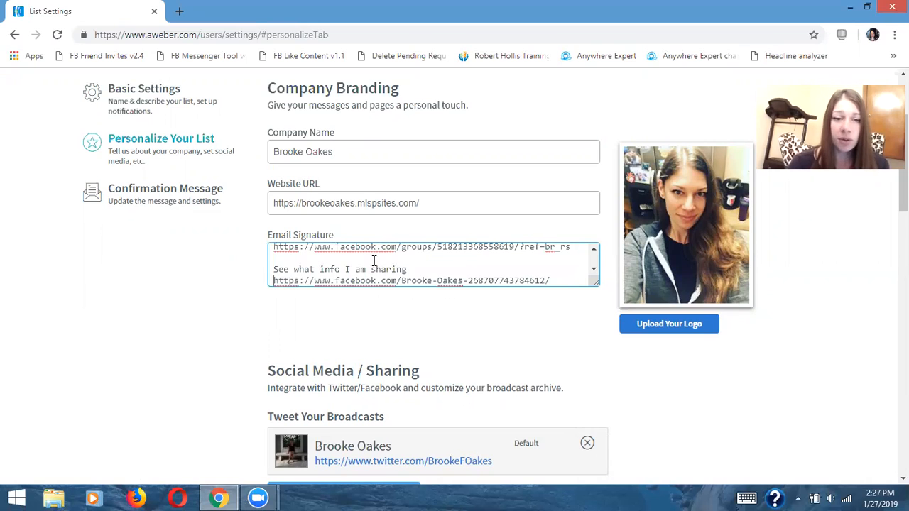
{"action": "key", "text": "Down"}
{"action": "key", "text": "Down"}
{"action": "key", "text": "Down"}
{"action": "key", "text": "Down"}
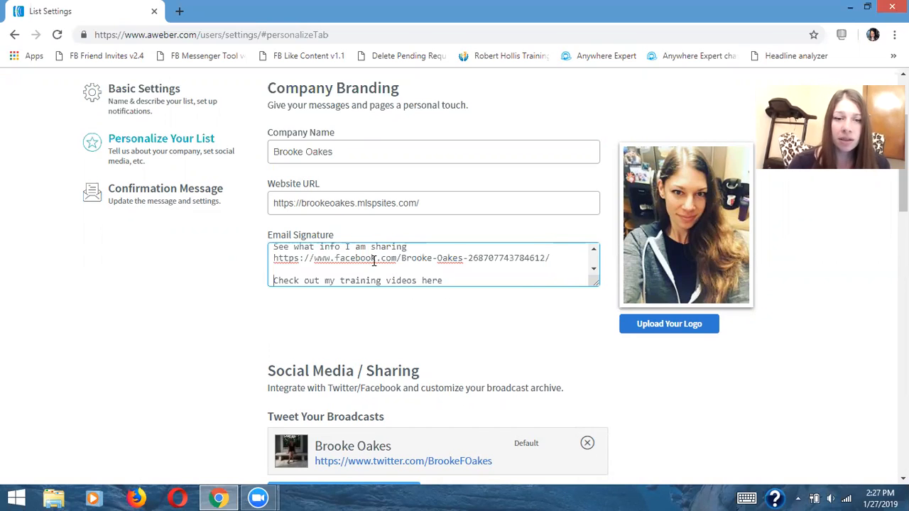
{"action": "key", "text": "Down"}
{"action": "key", "text": "Down"}
{"action": "key", "text": "Down"}
{"action": "key", "text": "Down"}
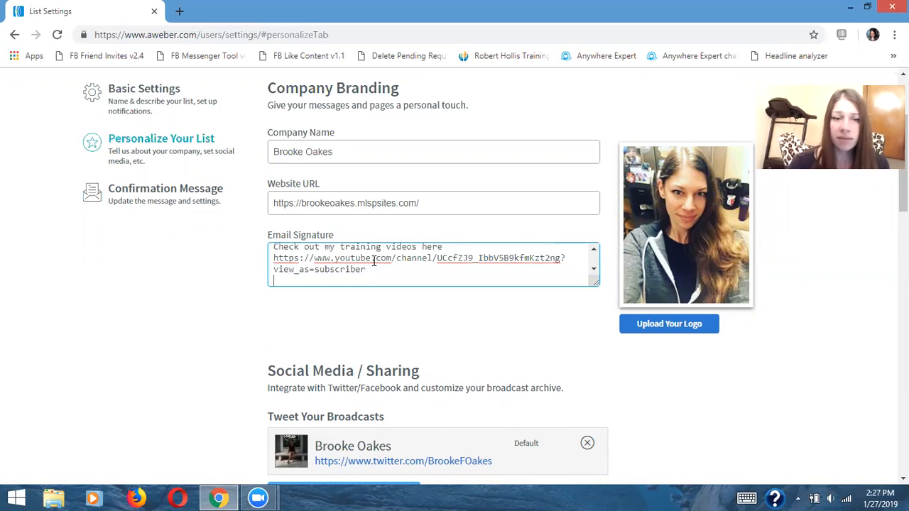
Review the mission statement and the advertisement disclosure in the Main list's email signature
{"action": "key", "text": "Up"}
{"action": "key", "text": "Up"}
{"action": "key", "text": "Up"}
{"action": "key", "text": "Up"}
{"action": "key", "text": "Up"}
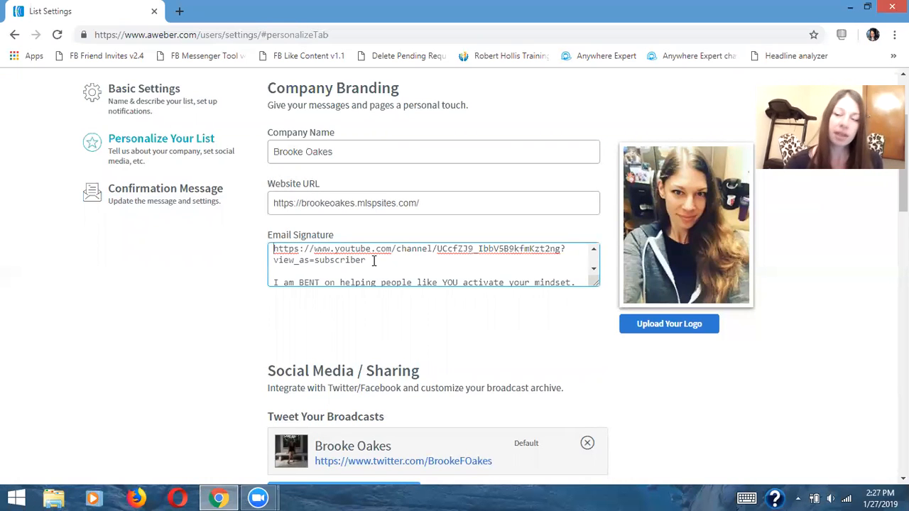
{"action": "key", "text": "Down"}
{"action": "key", "text": "Down"}
{"action": "key", "text": "Down"}
{"action": "key", "text": "Down"}
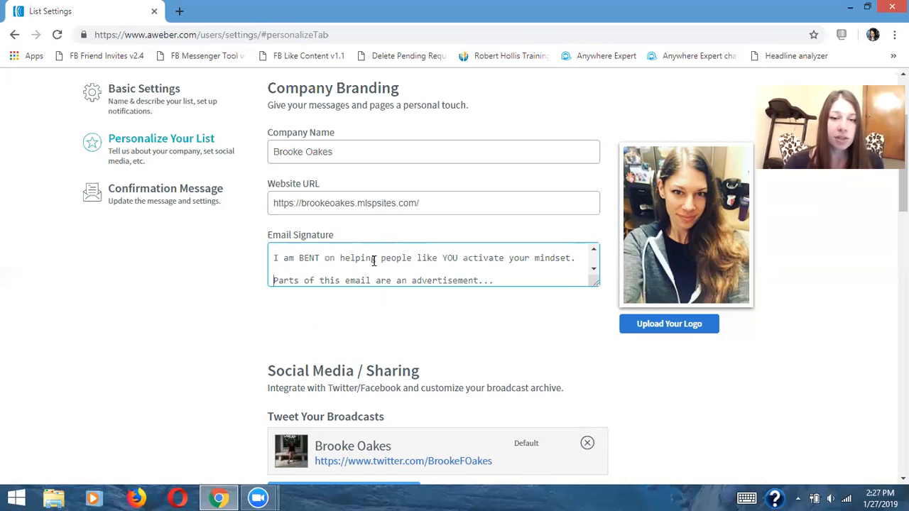
{"action": "key", "text": "Down"}
{"action": "key", "text": "Down"}
{"action": "key", "text": "Down"}
{"action": "key", "text": "Down"}
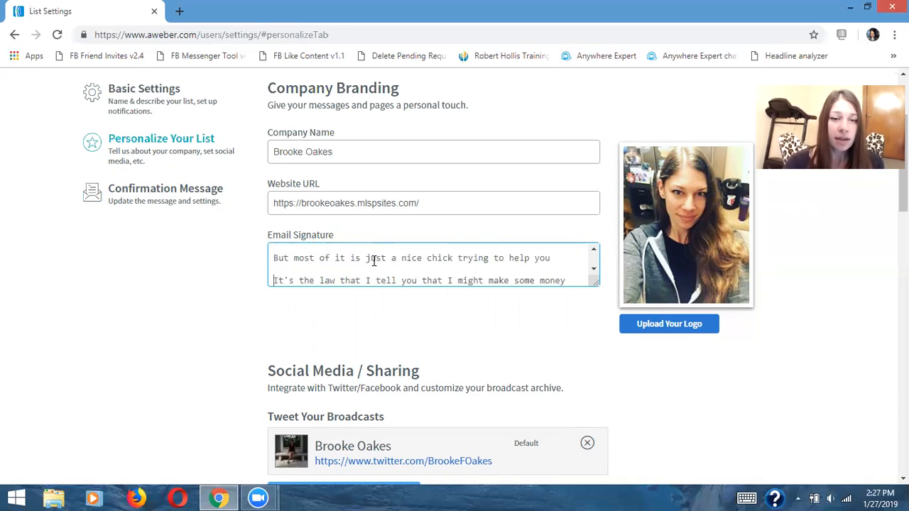
{"action": "key", "text": "Up"}
{"action": "key", "text": "Up"}
{"action": "key", "text": "Up"}
{"action": "key", "text": "Up"}
{"action": "key", "text": "Up"}
{"action": "key", "text": "Up"}
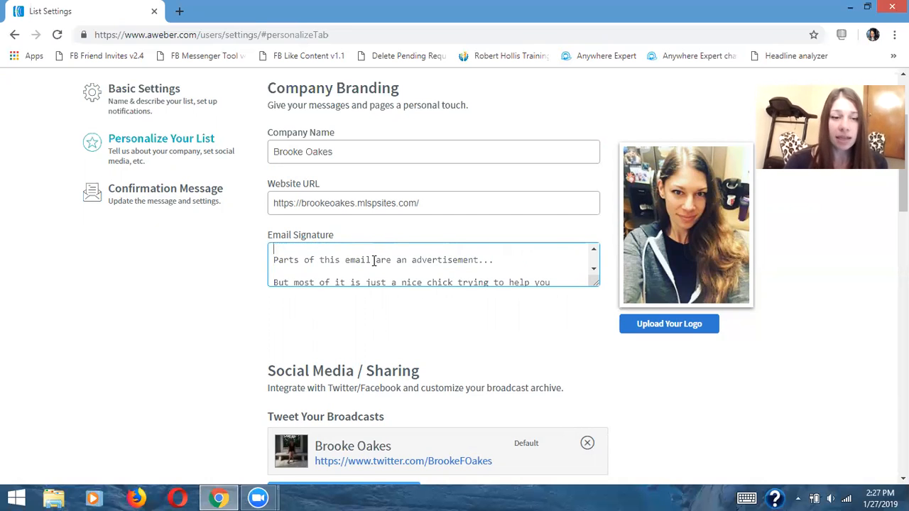
{"action": "key", "text": "Up"}
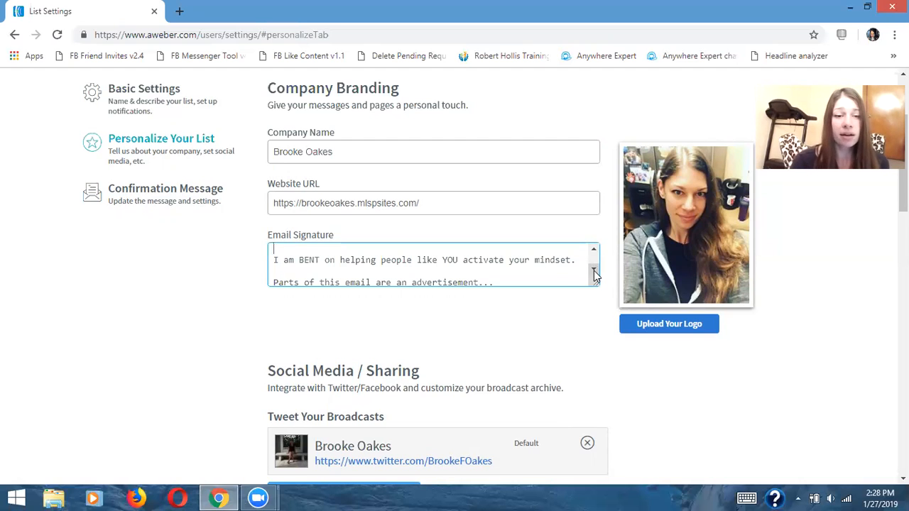
Read the rest of the email signature, from the earnings disclaimer to the paragraphs about privacy, experience and overcoming fears
{"action": "scroll", "coordinate": [595, 276], "scroll_direction": "down", "scroll_amount": 1}
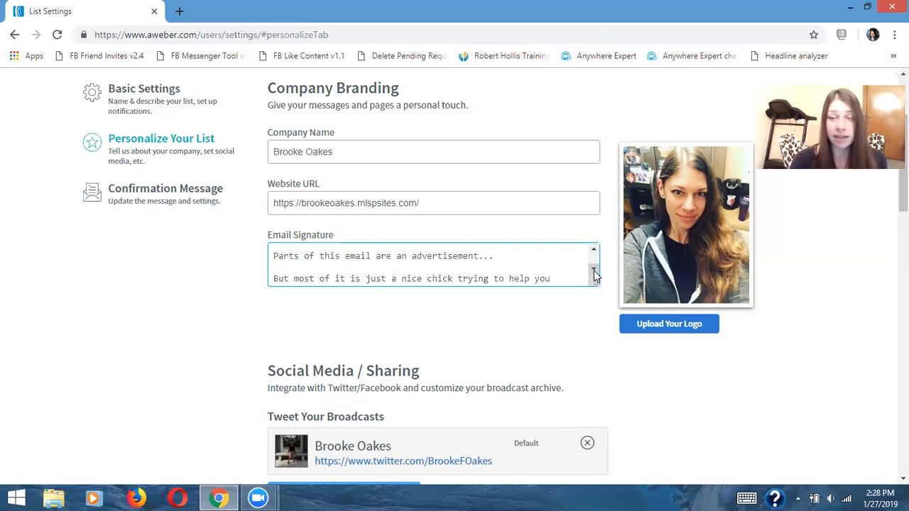
{"action": "scroll", "coordinate": [595, 276], "scroll_direction": "down", "scroll_amount": 1}
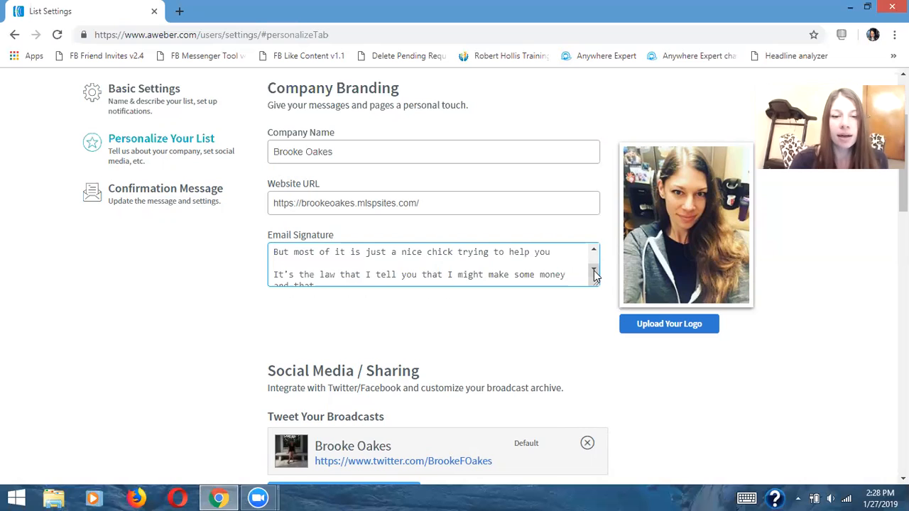
{"action": "scroll", "coordinate": [595, 275], "scroll_direction": "down", "scroll_amount": 1}
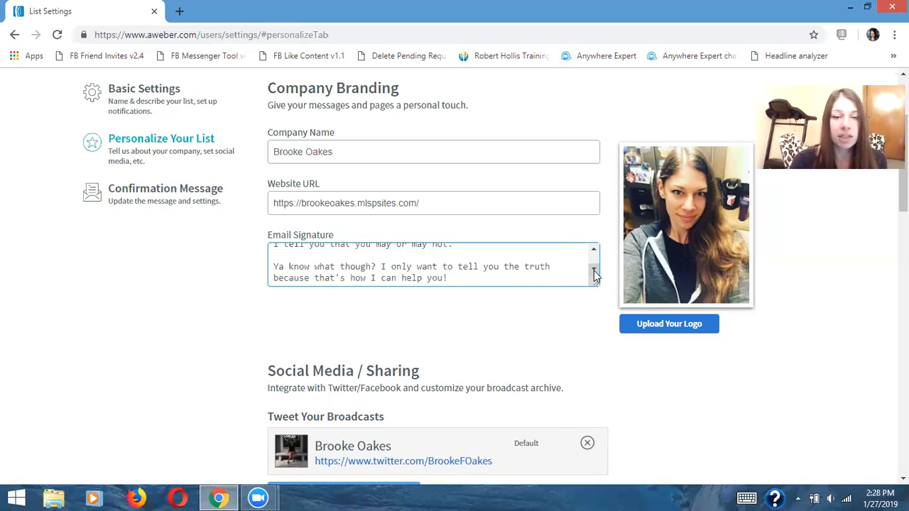
{"action": "left_click", "coordinate": [595, 275]}
{"action": "left_click", "coordinate": [595, 275]}
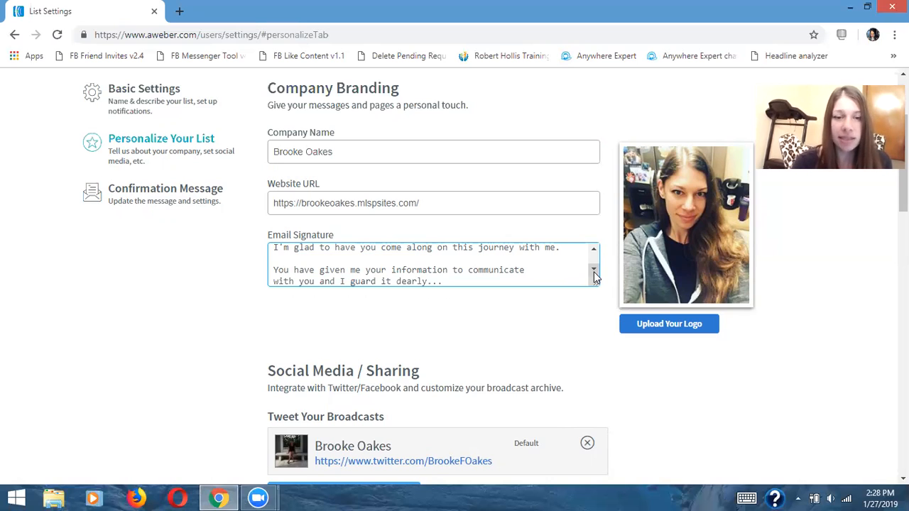
{"action": "scroll", "coordinate": [593, 272], "scroll_direction": "down", "scroll_amount": 4}
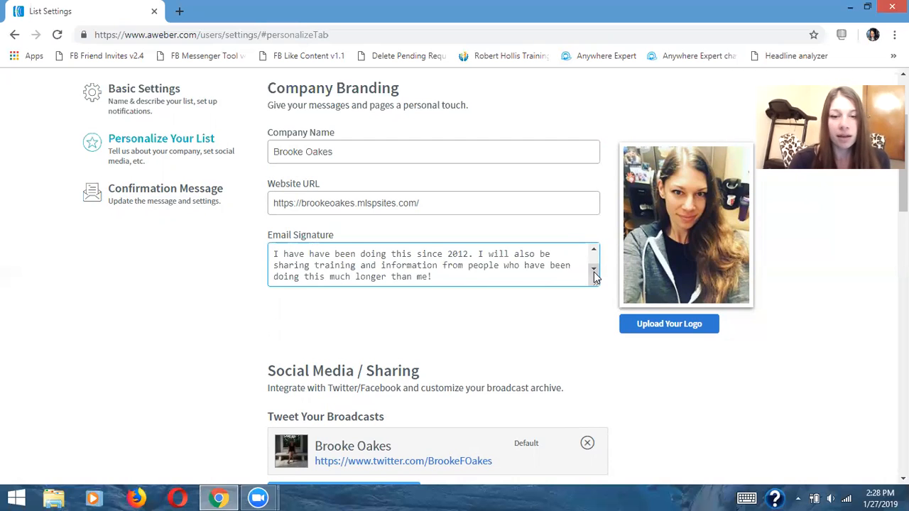
{"action": "scroll", "coordinate": [594, 272], "scroll_direction": "down", "scroll_amount": 1}
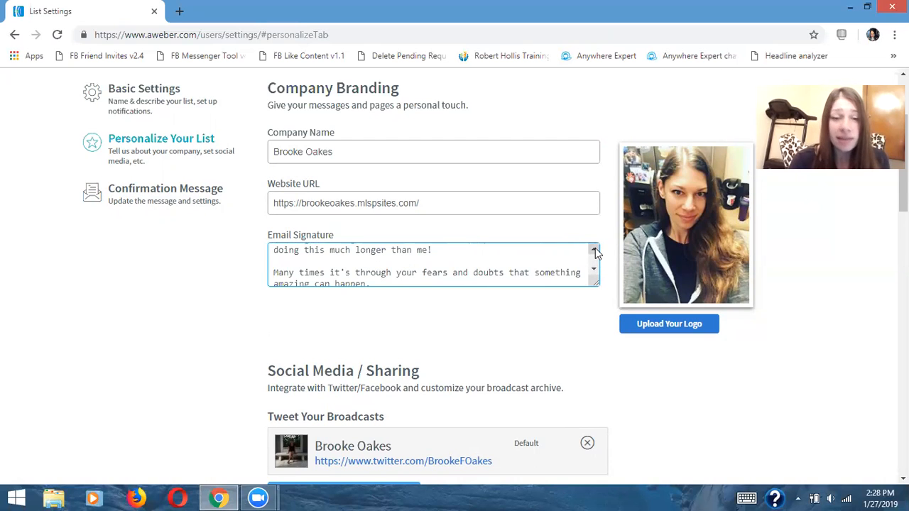
Read the closing paragraphs of the Main list's email signature, then return to its beginning
{"action": "left_click", "coordinate": [594, 251]}
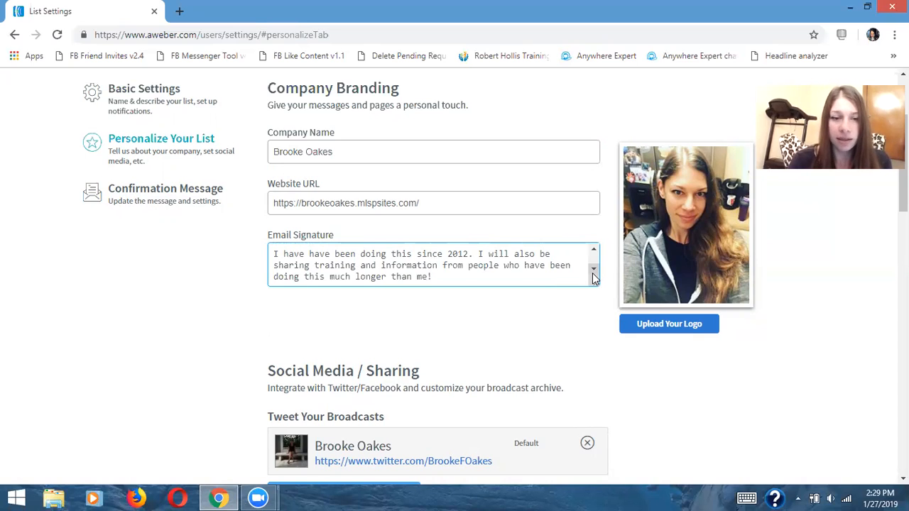
{"action": "left_click", "coordinate": [594, 278]}
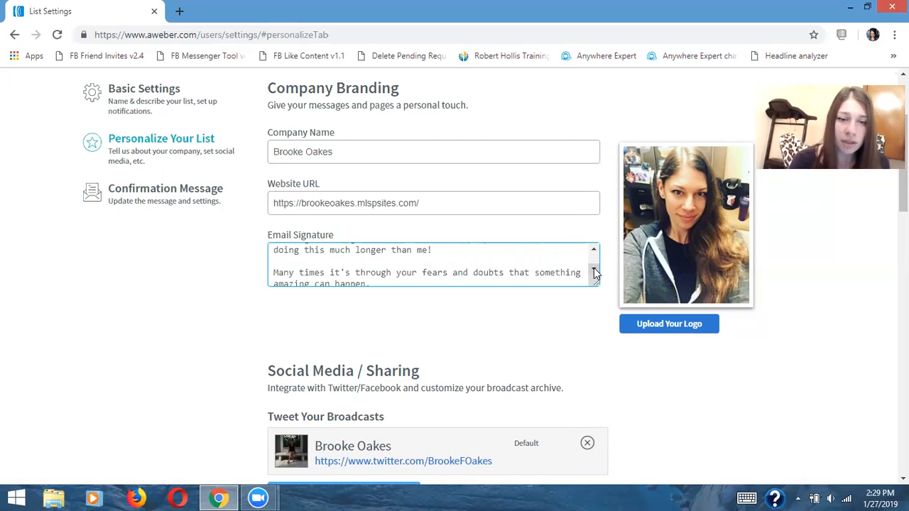
{"action": "left_click", "coordinate": [595, 274]}
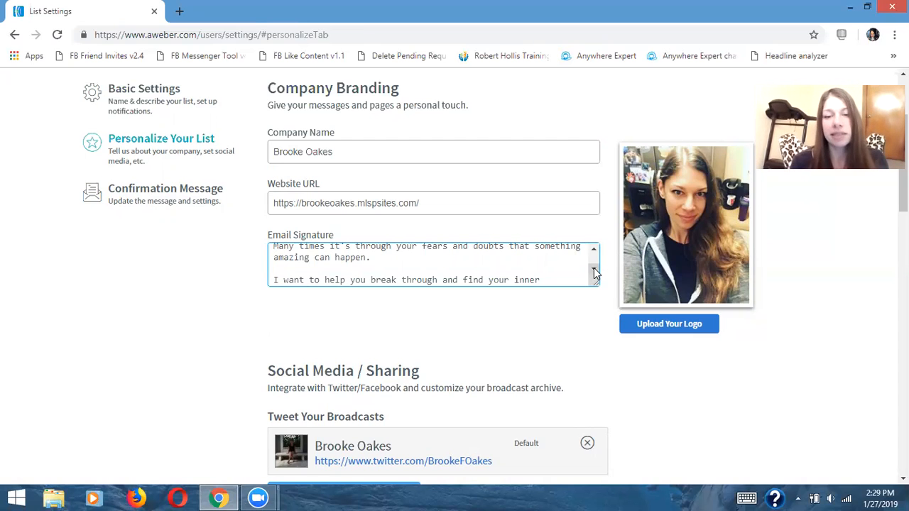
{"action": "left_click", "coordinate": [594, 274]}
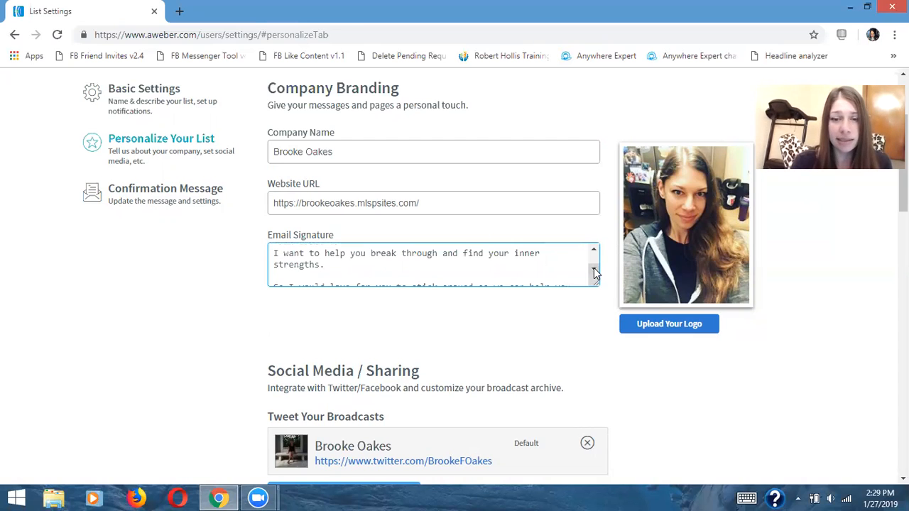
{"action": "left_click", "coordinate": [594, 274]}
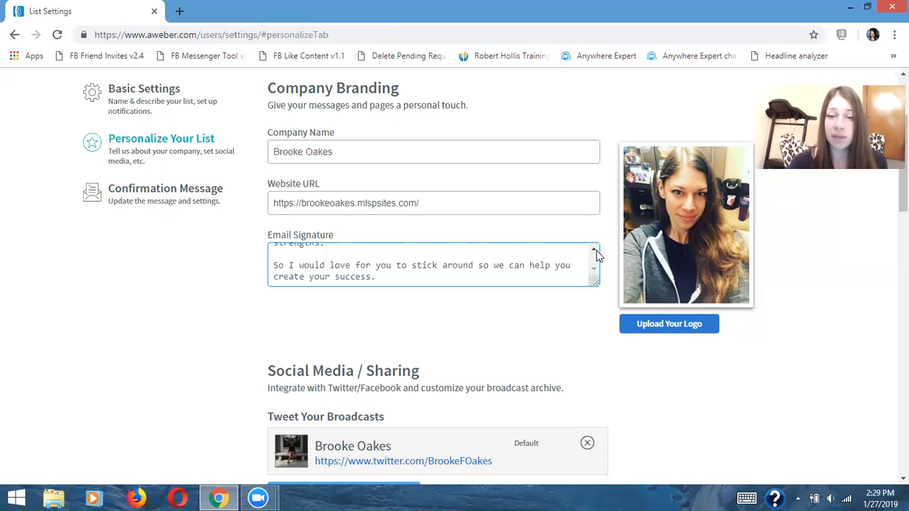
{"action": "scroll", "coordinate": [597, 259], "scroll_direction": "up", "scroll_amount": 3}
{"action": "scroll", "coordinate": [596, 259], "scroll_direction": "down", "scroll_amount": 10}
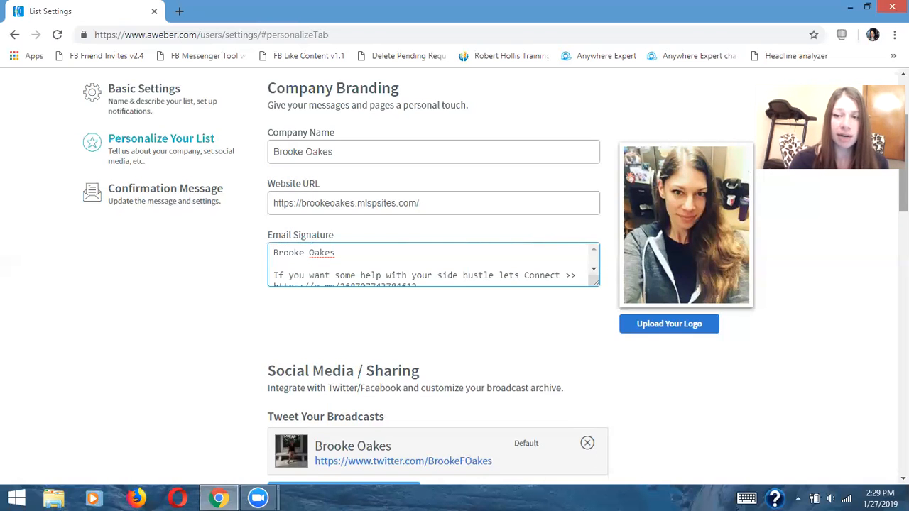
Review the Main list's Twitter and Facebook sharing connections and its global text snippets
{"action": "scroll", "coordinate": [454, 284], "scroll_direction": "down", "scroll_amount": 2}
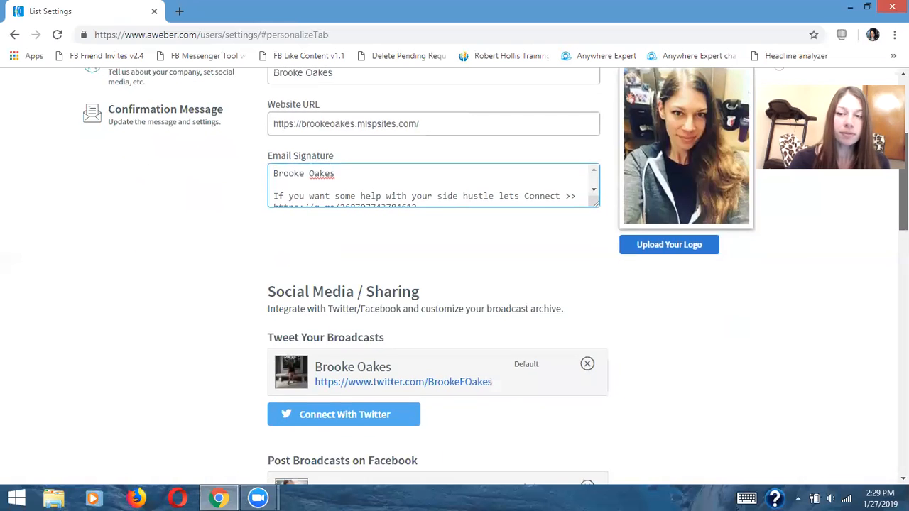
{"action": "scroll", "coordinate": [454, 284], "scroll_direction": "down", "scroll_amount": 1}
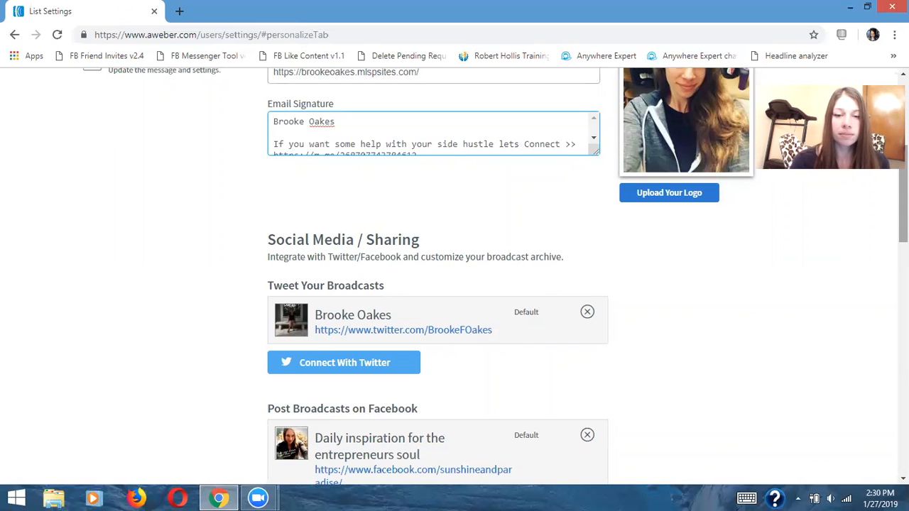
{"action": "scroll", "coordinate": [454, 277], "scroll_direction": "down", "scroll_amount": 2}
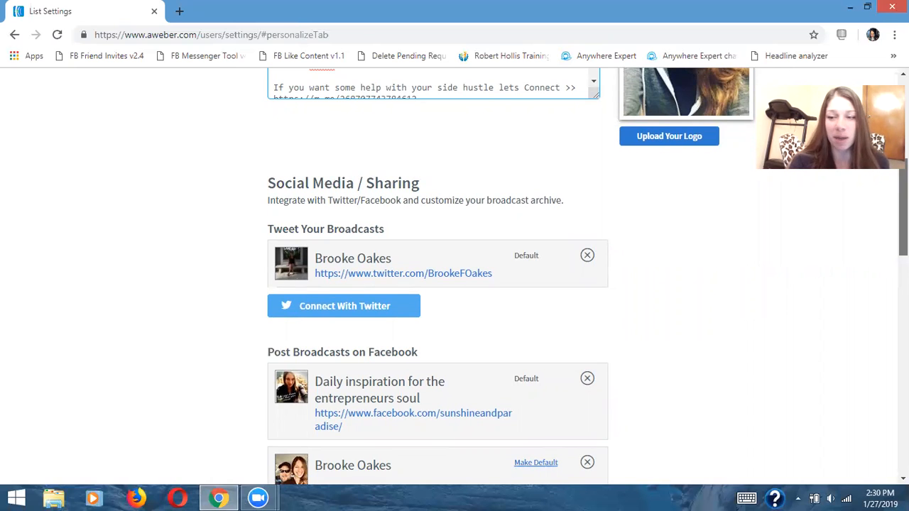
{"action": "left_click_drag", "start_coordinate": [903, 207], "coordinate": [903, 230]}
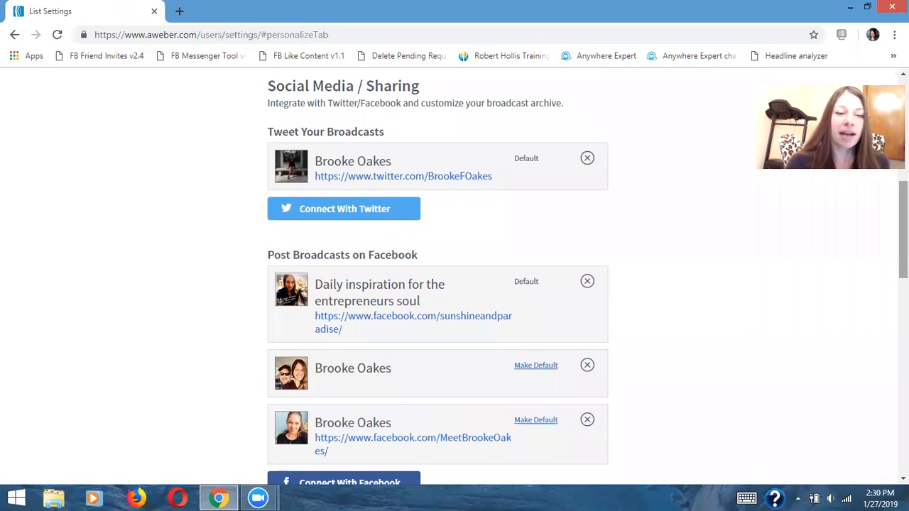
{"action": "left_click_drag", "start_coordinate": [903, 236], "coordinate": [903, 358]}
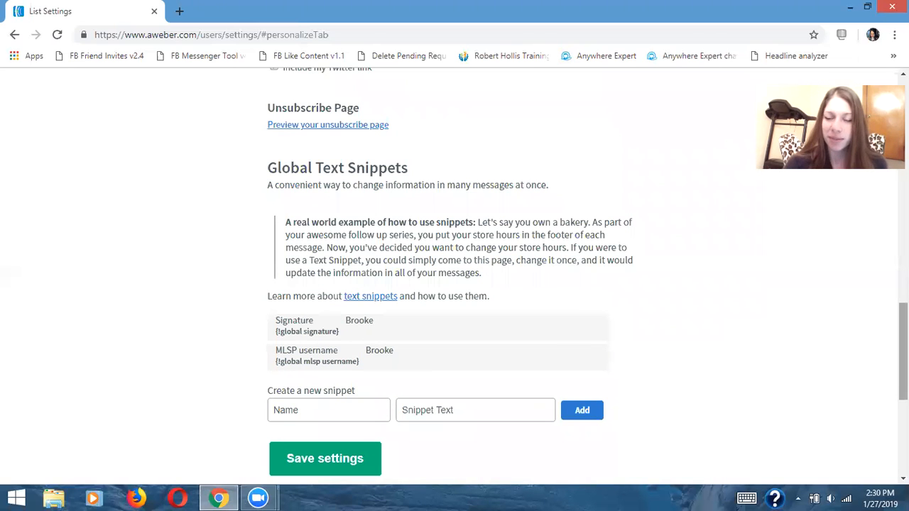
Open the sign up forms page and switch the current list from Main list to Demo
{"action": "left_click_drag", "start_coordinate": [903, 349], "coordinate": [903, 126]}
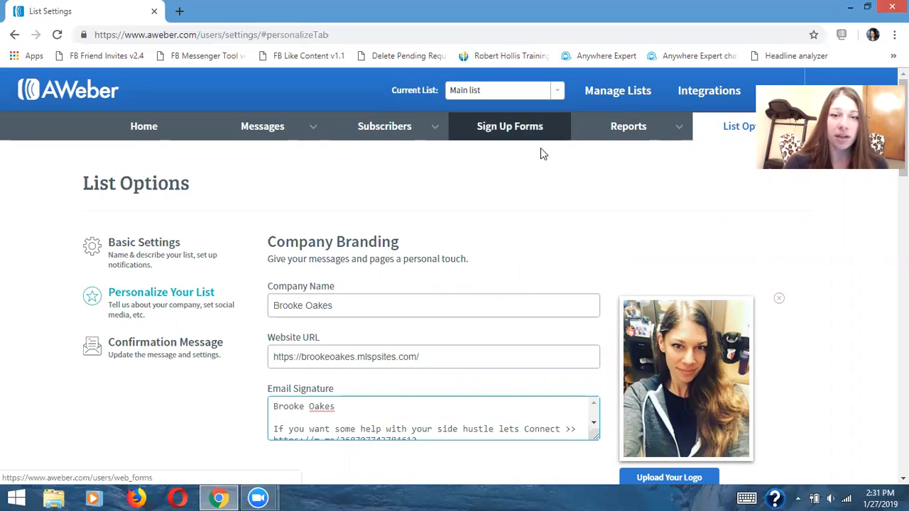
{"action": "left_click", "coordinate": [556, 95]}
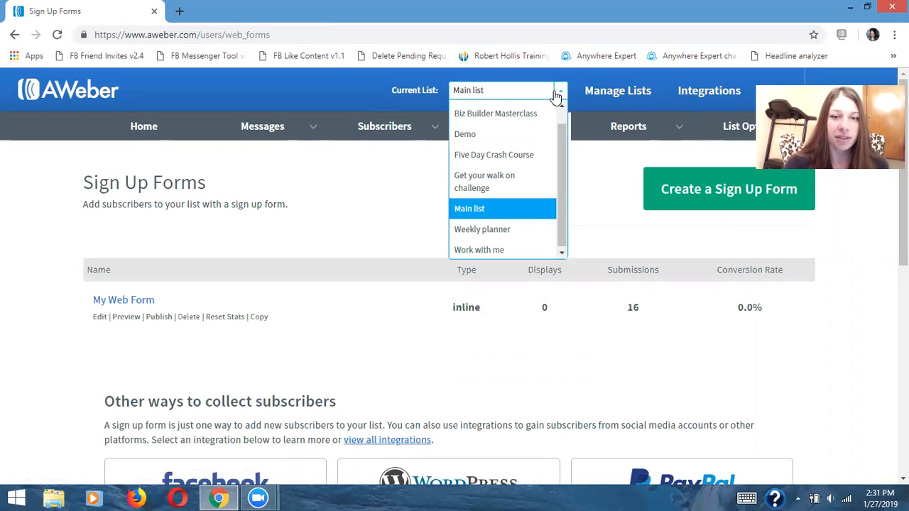
{"action": "left_click", "coordinate": [513, 135]}
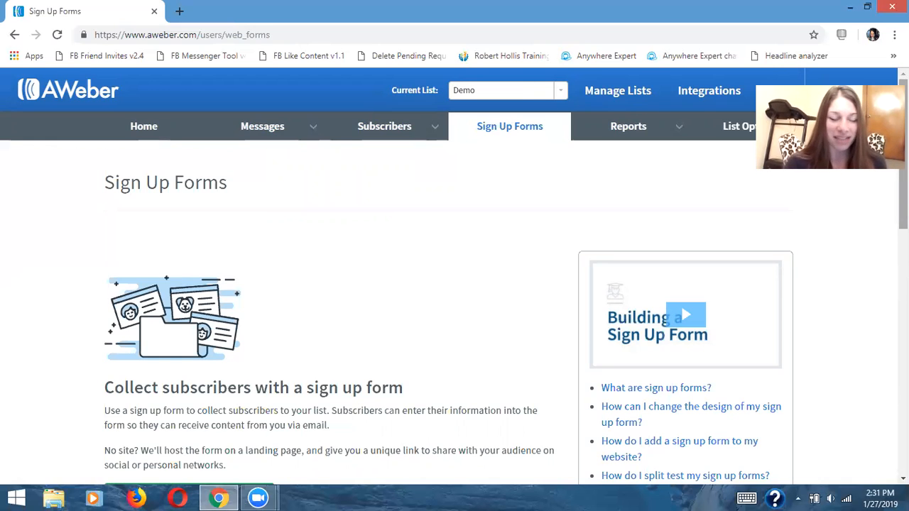
Create a sign up form for the Demo list with the default name and email design and save it
{"action": "scroll", "coordinate": [454, 280], "scroll_direction": "down", "scroll_amount": 2}
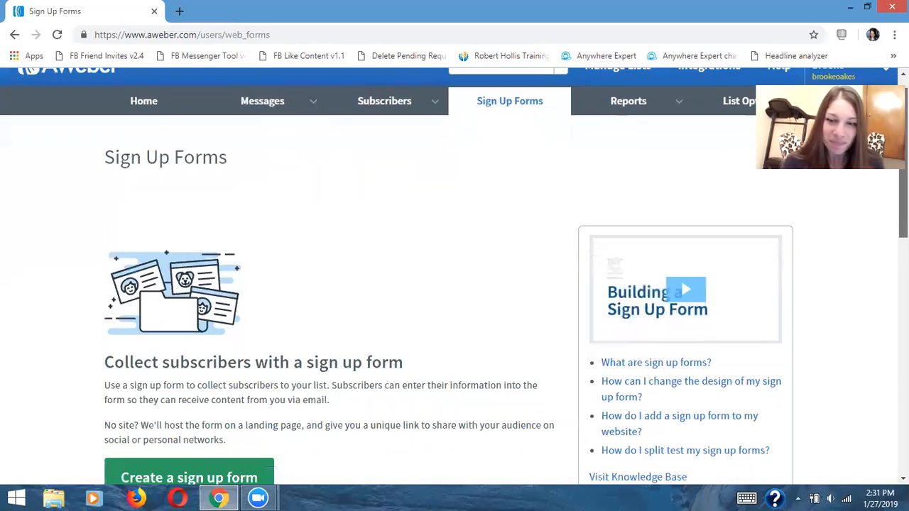
{"action": "left_click_drag", "start_coordinate": [903, 177], "coordinate": [903, 176]}
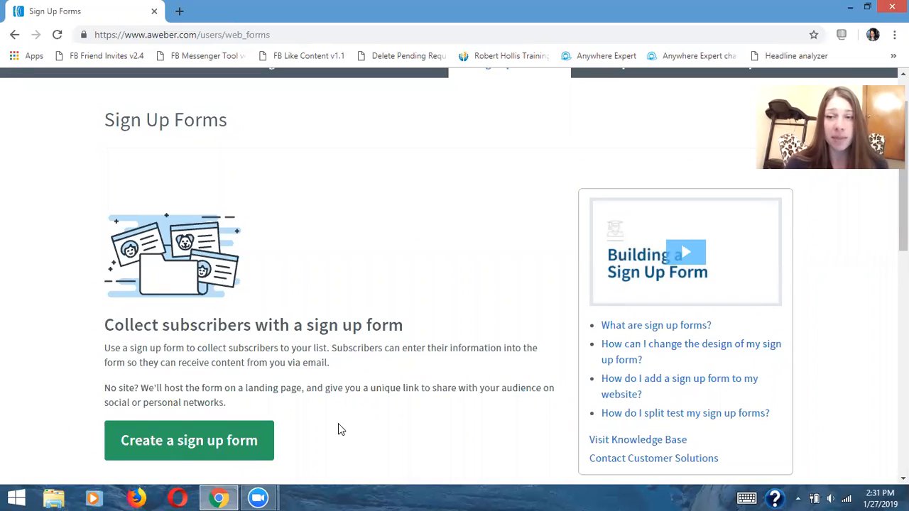
{"action": "left_click", "coordinate": [265, 451]}
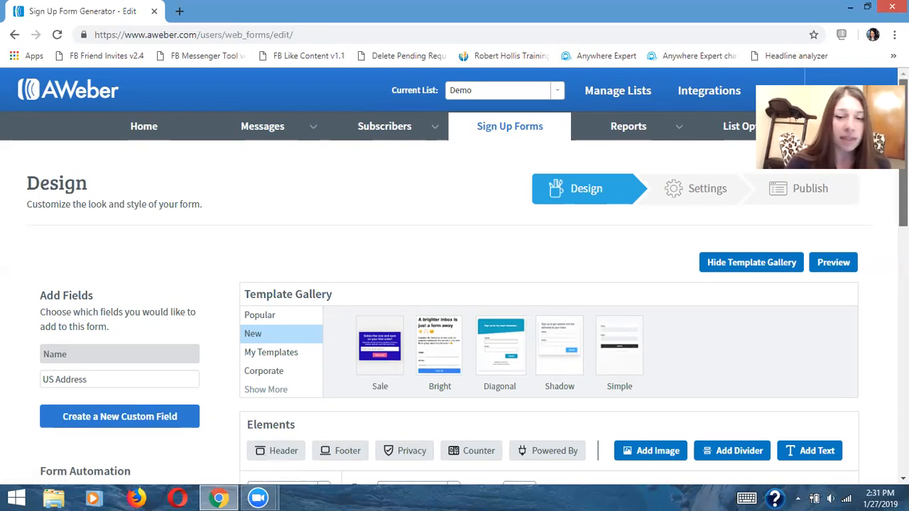
{"action": "scroll", "coordinate": [901, 213], "scroll_direction": "down", "scroll_amount": 3}
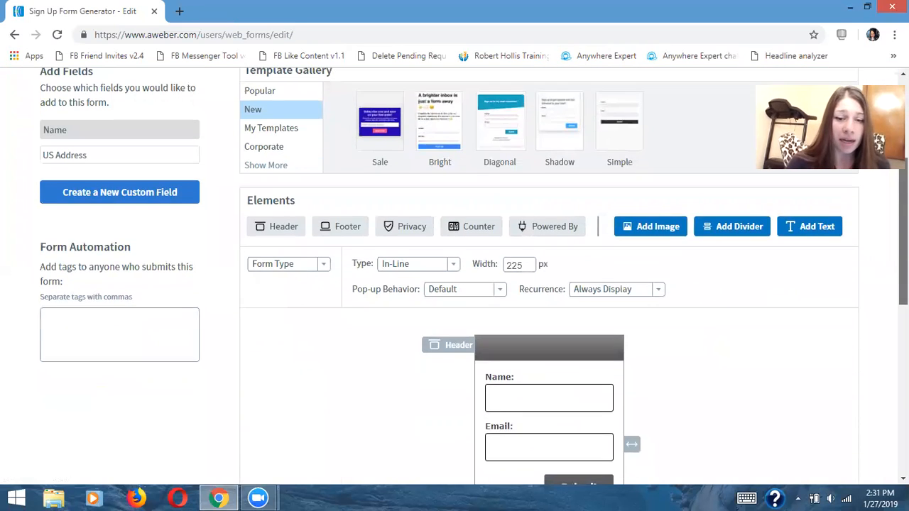
{"action": "scroll", "coordinate": [902, 213], "scroll_direction": "down", "scroll_amount": 3}
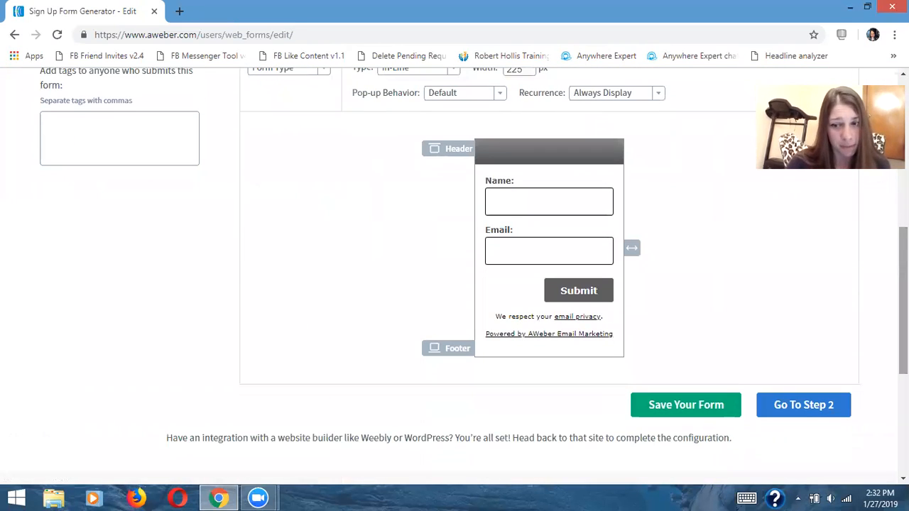
{"action": "left_click", "coordinate": [723, 409]}
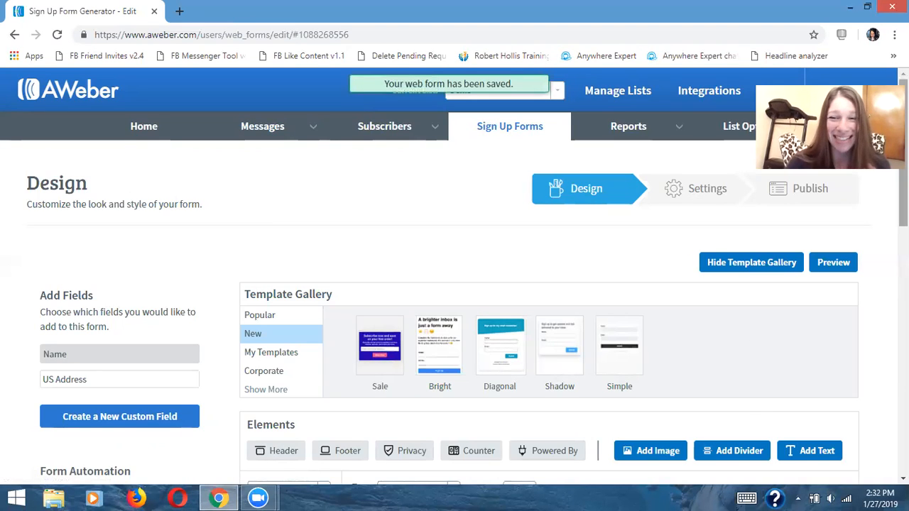
Continue to the sign up form's settings and check its form name and thank you page
{"action": "scroll", "coordinate": [454, 277], "scroll_direction": "down", "scroll_amount": 3}
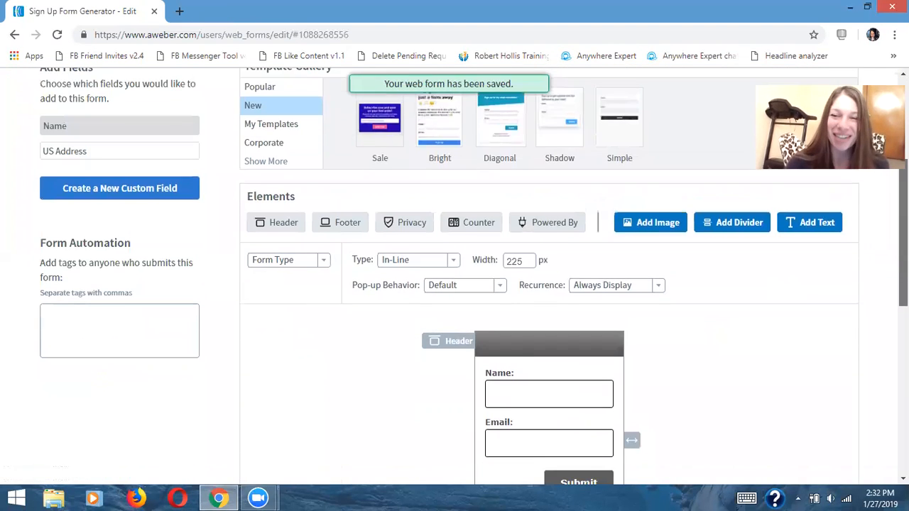
{"action": "scroll", "coordinate": [455, 277], "scroll_direction": "down", "scroll_amount": 3}
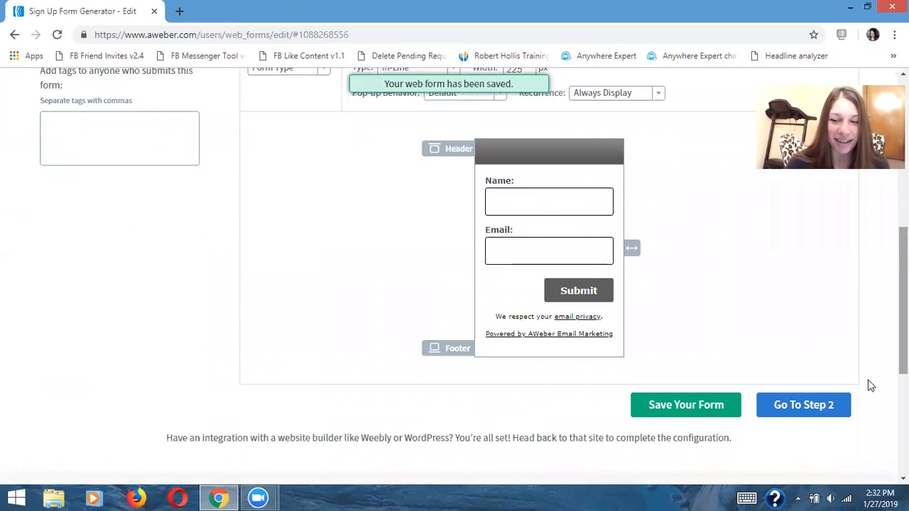
{"action": "left_click", "coordinate": [829, 406]}
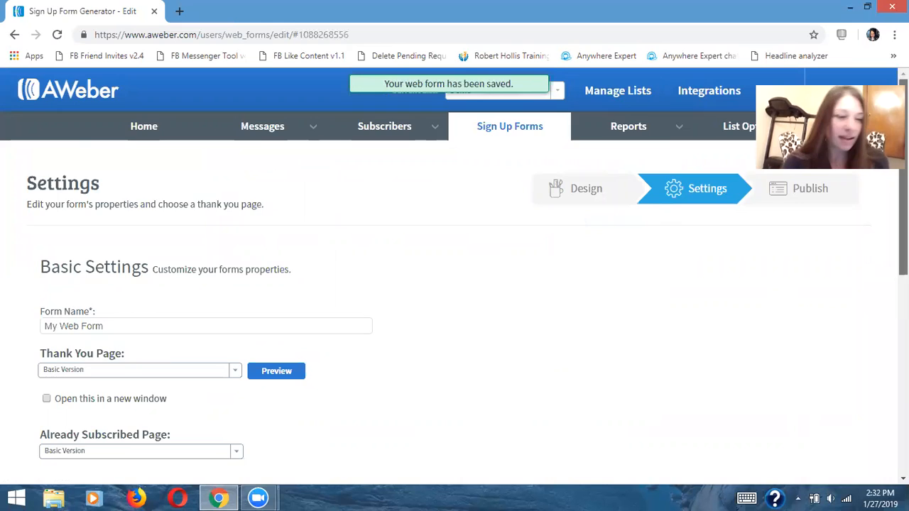
{"action": "scroll", "coordinate": [110, 367], "scroll_direction": "down", "scroll_amount": 2}
{"action": "scroll", "coordinate": [105, 381], "scroll_direction": "down", "scroll_amount": 1}
{"action": "left_click", "coordinate": [104, 382]}
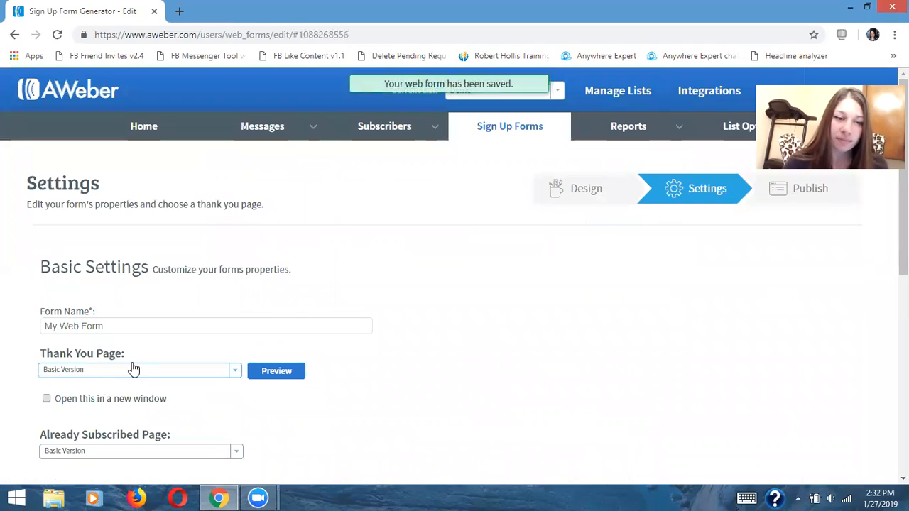
Keep the Basic Version pages and continue to the form's publishing options
{"action": "left_click_drag", "start_coordinate": [904, 145], "coordinate": [903, 281]}
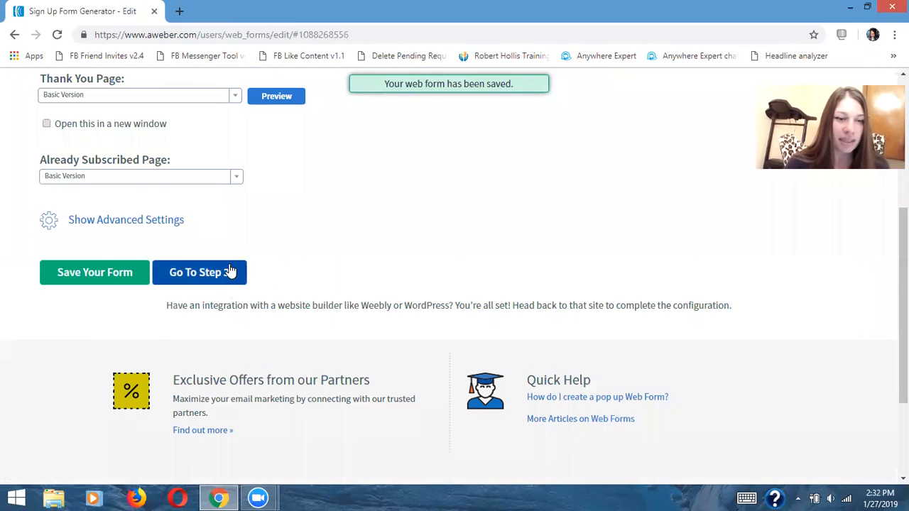
{"action": "left_click", "coordinate": [199, 272]}
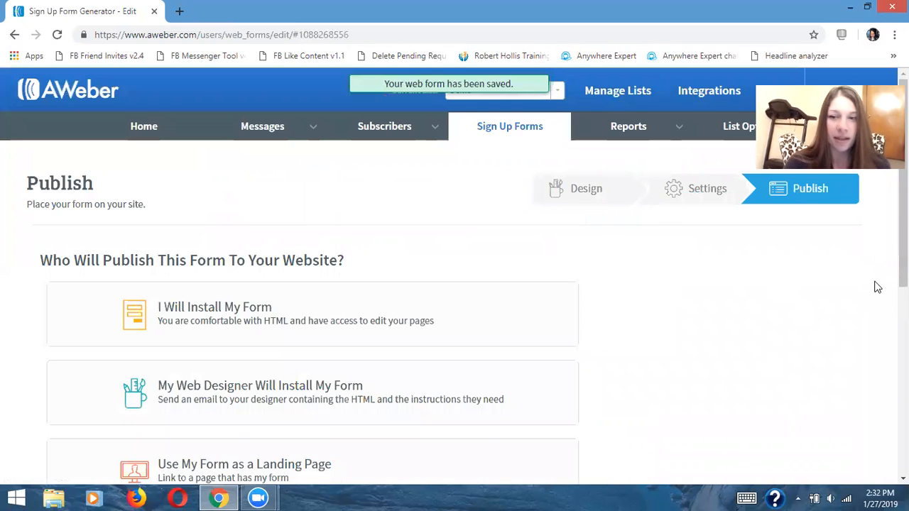
{"action": "mouse_move", "coordinate": [903, 277]}
{"action": "left_mouse_down"}
{"action": "mouse_move", "coordinate": [903, 366]}
{"action": "mouse_move", "coordinate": [903, 277]}
{"action": "left_mouse_up"}
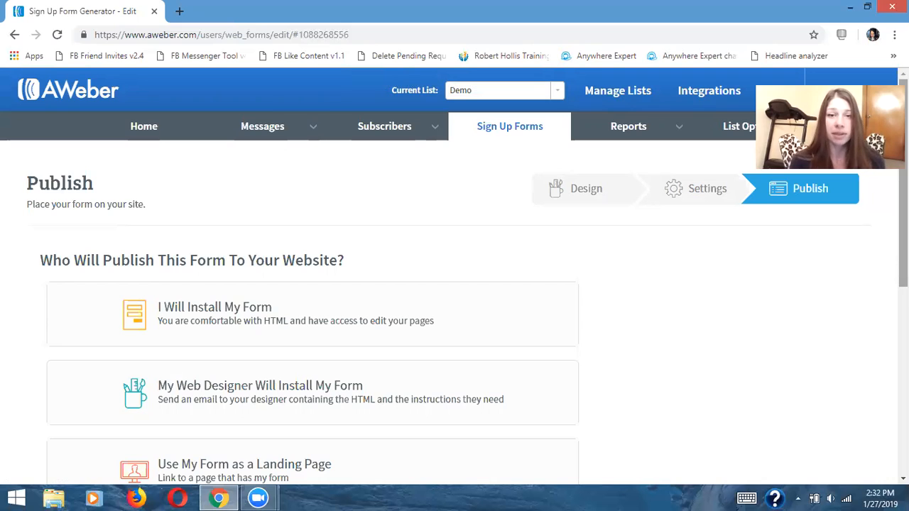
Open the connected My Lead System Pro - Funnelizer integration, check its details, and return to all integrations
{"action": "left_click", "coordinate": [732, 102]}
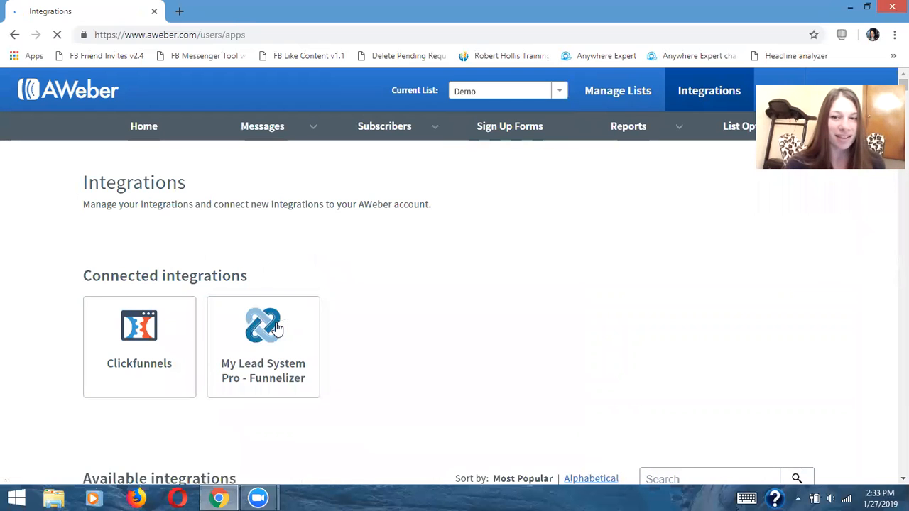
{"action": "left_click", "coordinate": [277, 328]}
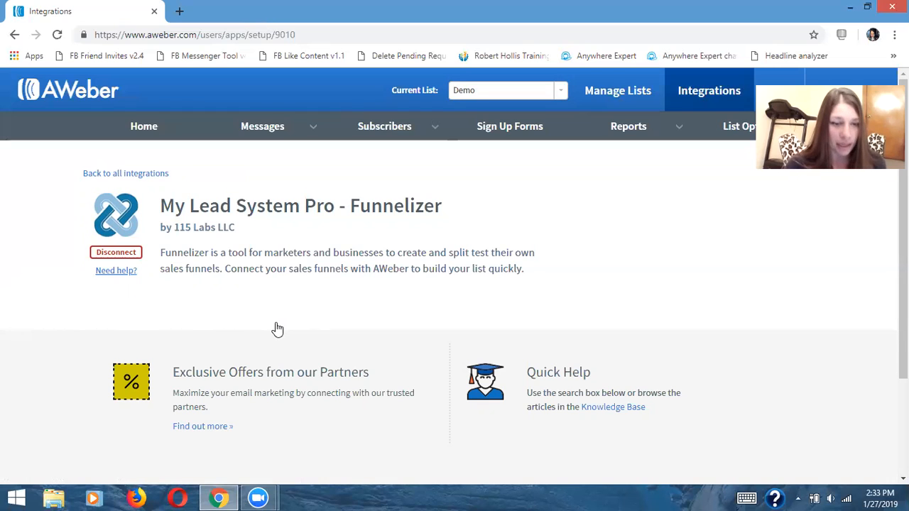
{"action": "left_click", "coordinate": [153, 179]}
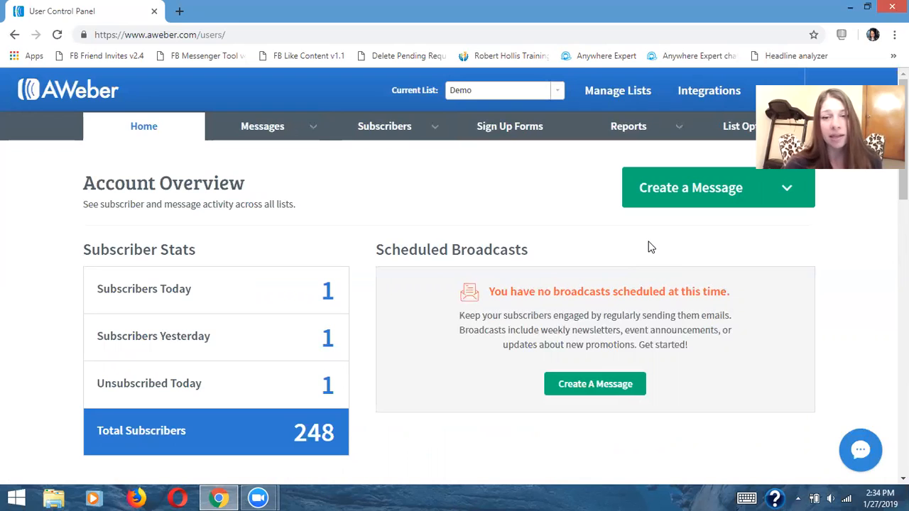
Create a message for the Demo list in the HTML editor with the subject "What it means to be brave..."
{"action": "left_click", "coordinate": [661, 206]}
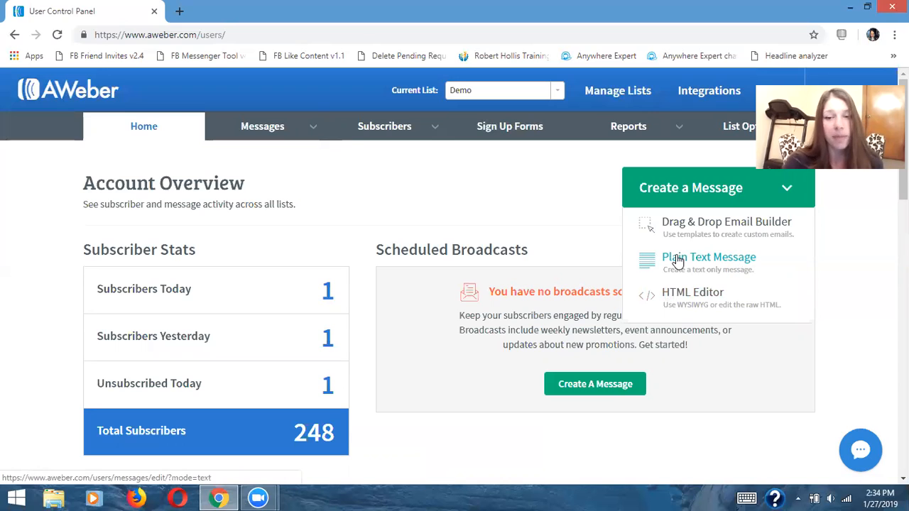
{"action": "left_click", "coordinate": [674, 299]}
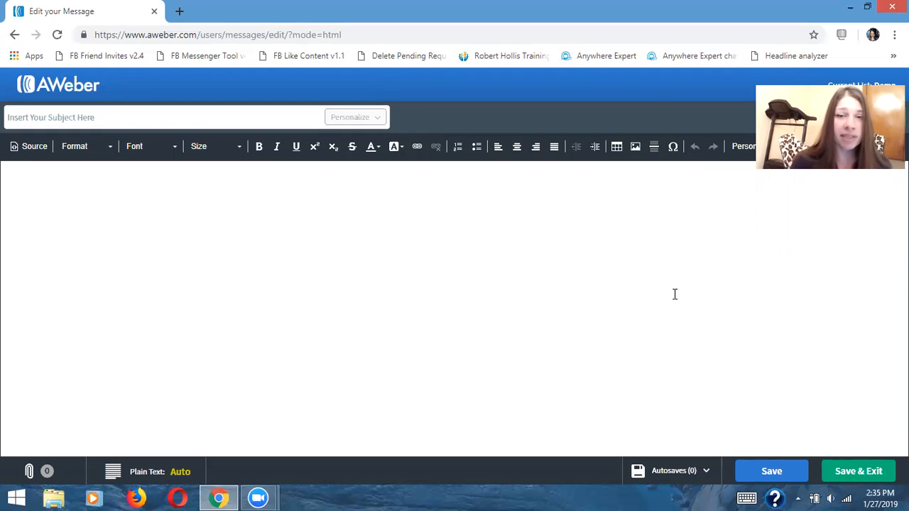
{"action": "left_click", "coordinate": [246, 117]}
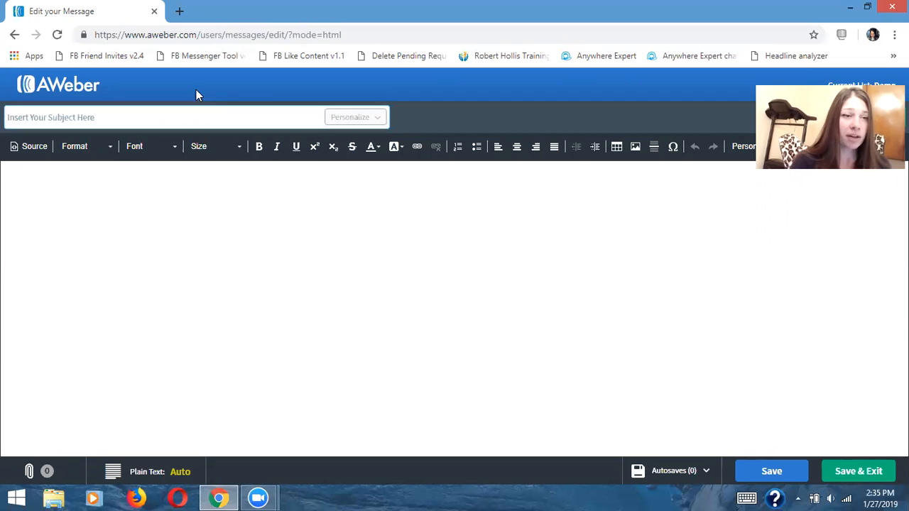
{"action": "left_click", "coordinate": [170, 117]}
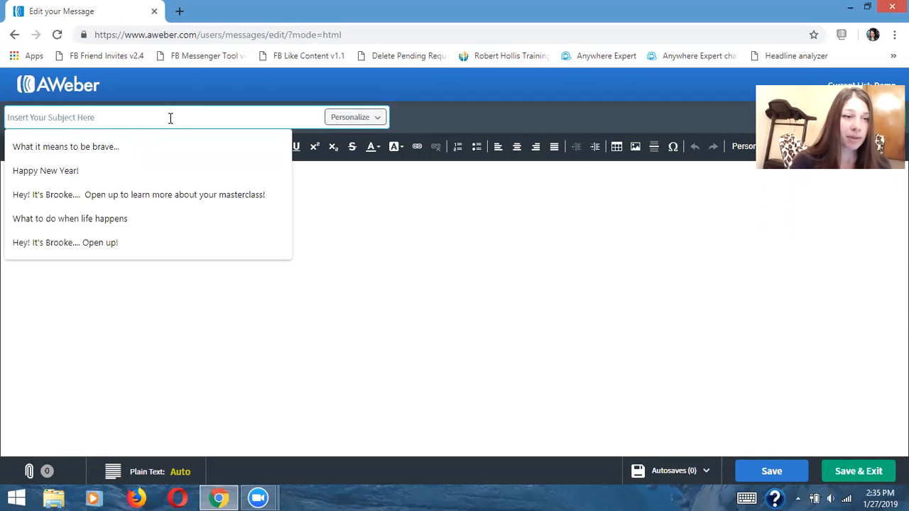
{"action": "left_click", "coordinate": [242, 157]}
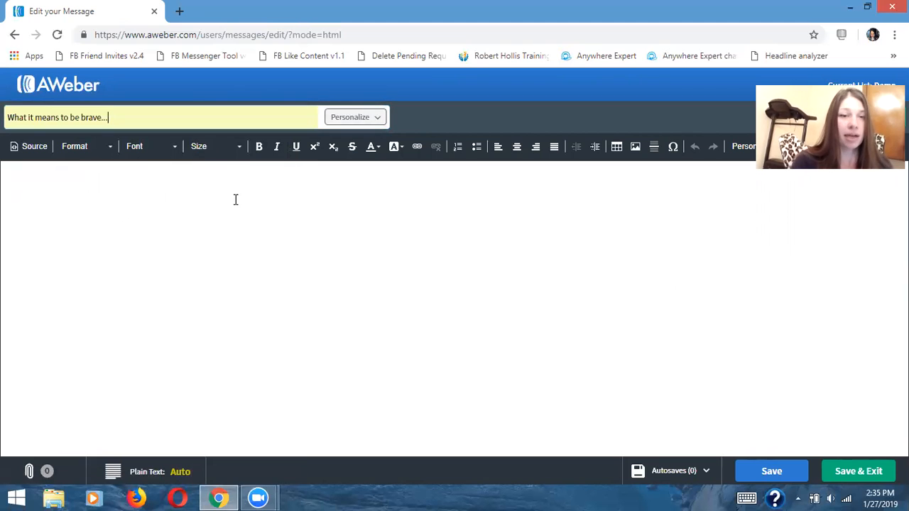
Check the personalization options available for the message's subject line
{"action": "left_click", "coordinate": [372, 125]}
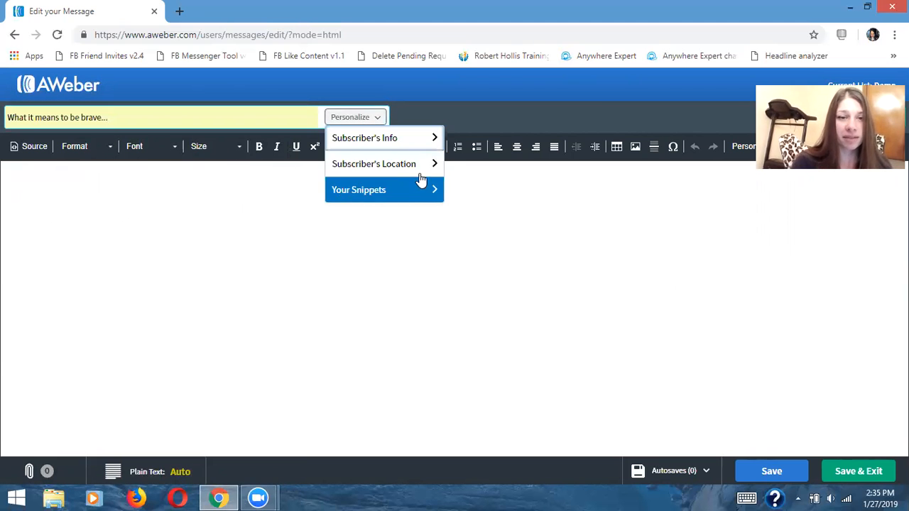
{"action": "left_click", "coordinate": [251, 119]}
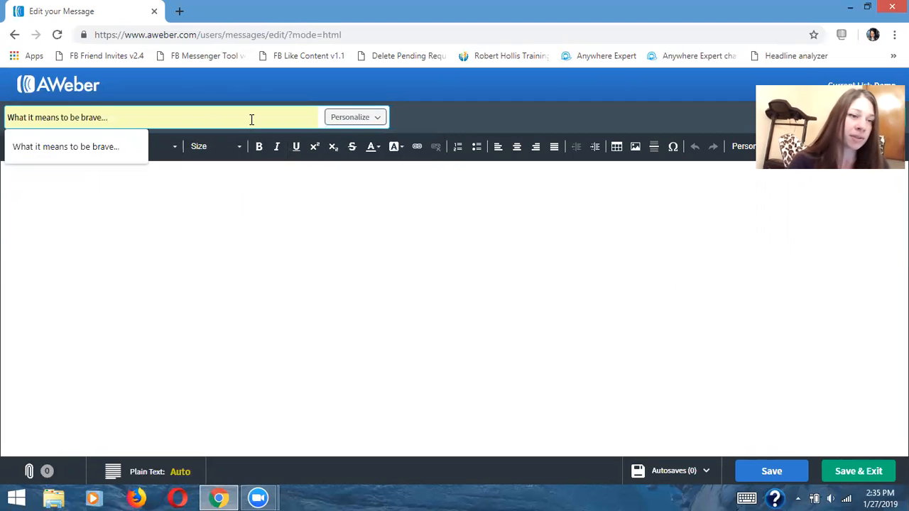
Enter "Here" in the message body, check the link options for that word, and leave without adding a link
{"action": "left_click", "coordinate": [237, 271]}
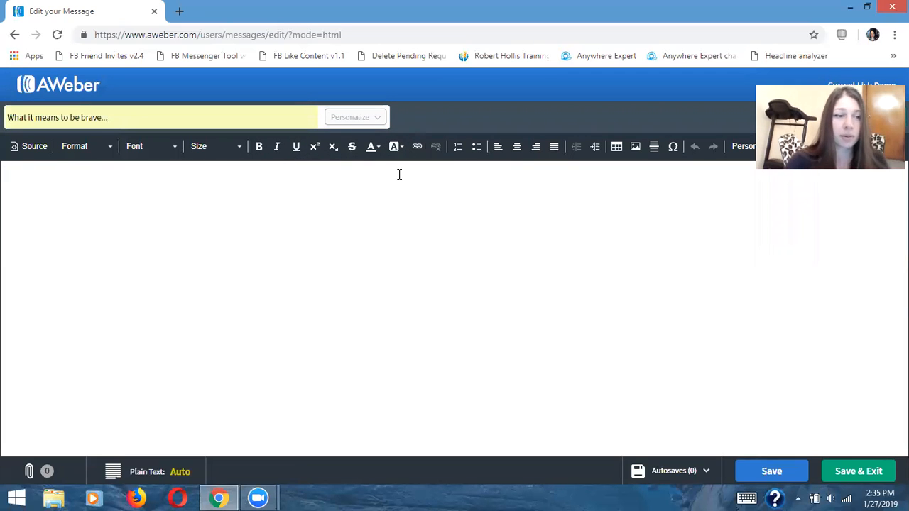
{"action": "type", "text": "Here"}
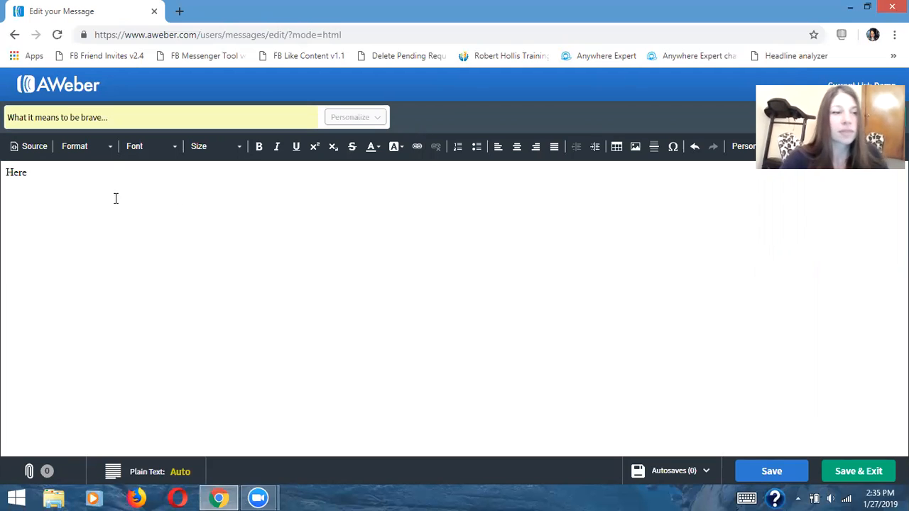
{"action": "left_click_drag", "start_coordinate": [28, 173], "coordinate": [6, 172]}
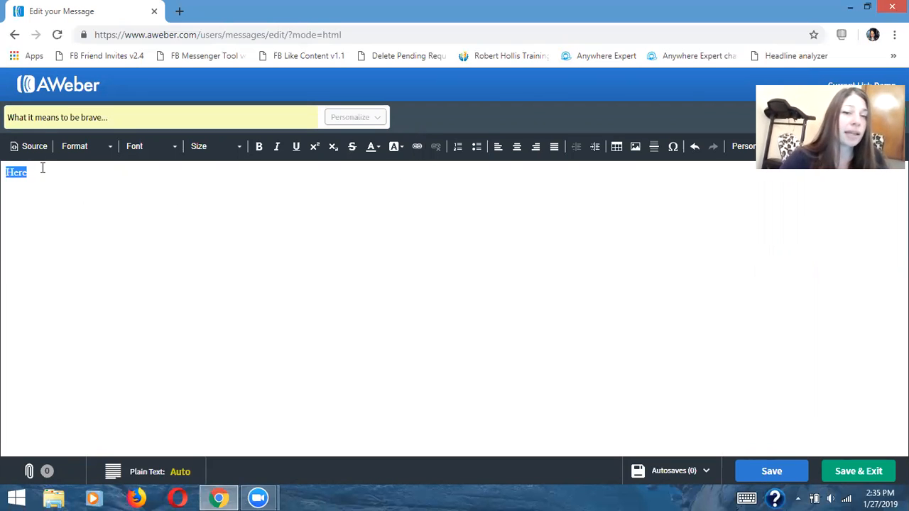
{"action": "left_click", "coordinate": [418, 152]}
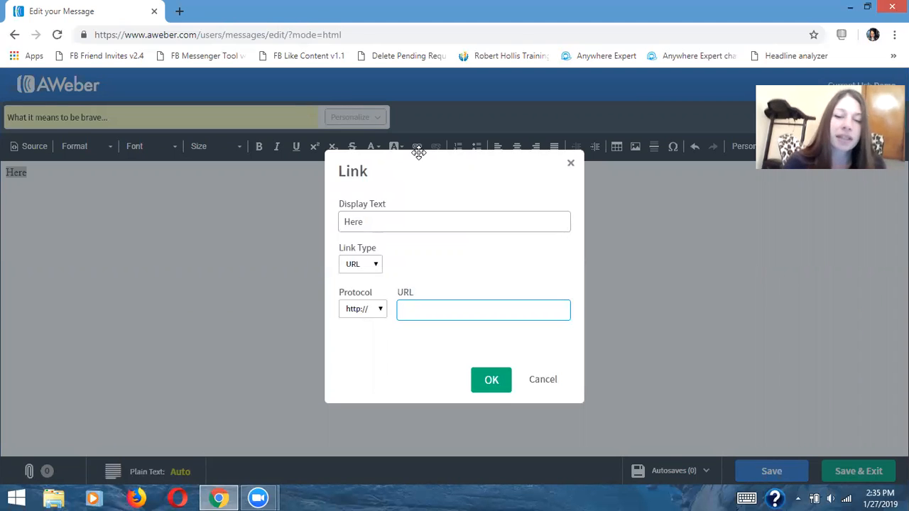
{"action": "left_click", "coordinate": [538, 379]}
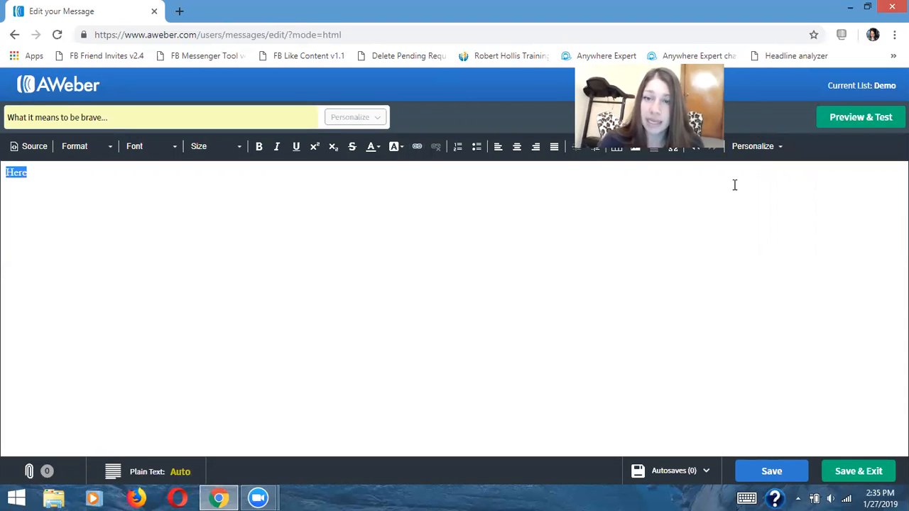
Replace the word "Here" in the message body with the Signature snippet and save the message
{"action": "left_click", "coordinate": [754, 149]}
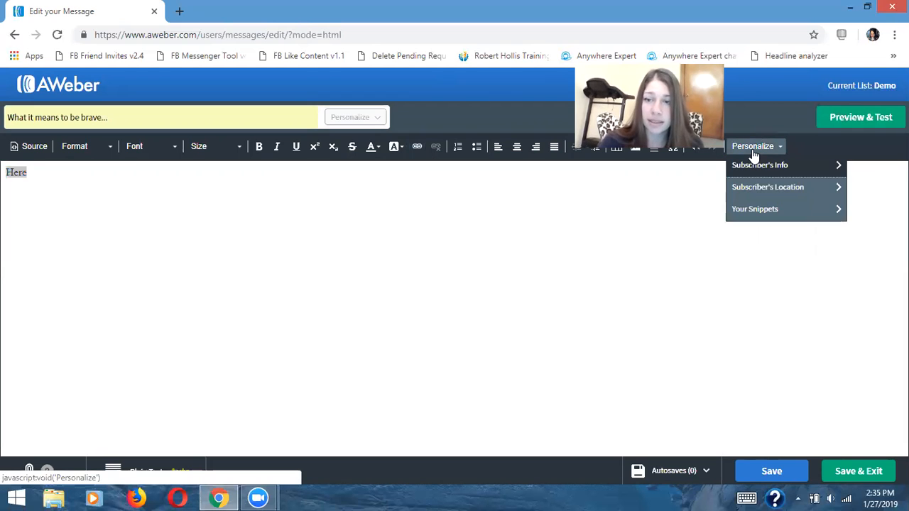
{"action": "left_click", "coordinate": [747, 210]}
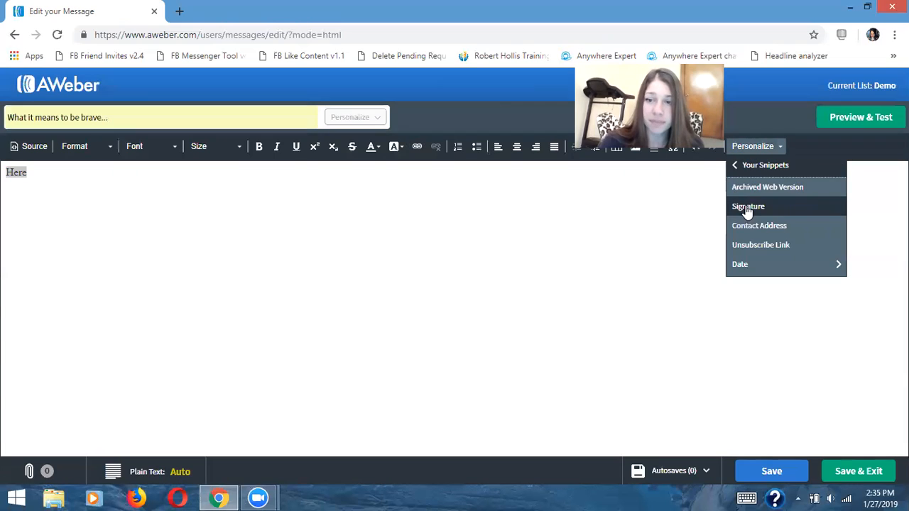
{"action": "left_click", "coordinate": [748, 208]}
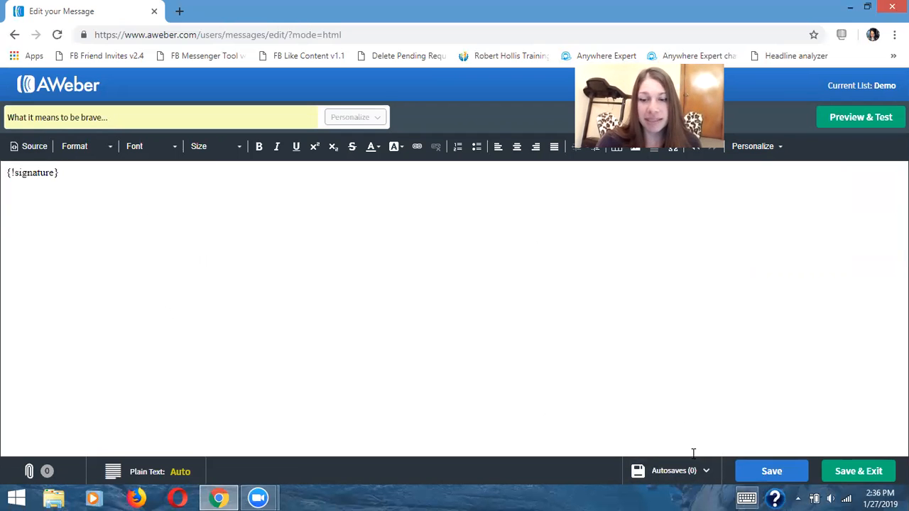
{"action": "left_click", "coordinate": [749, 471]}
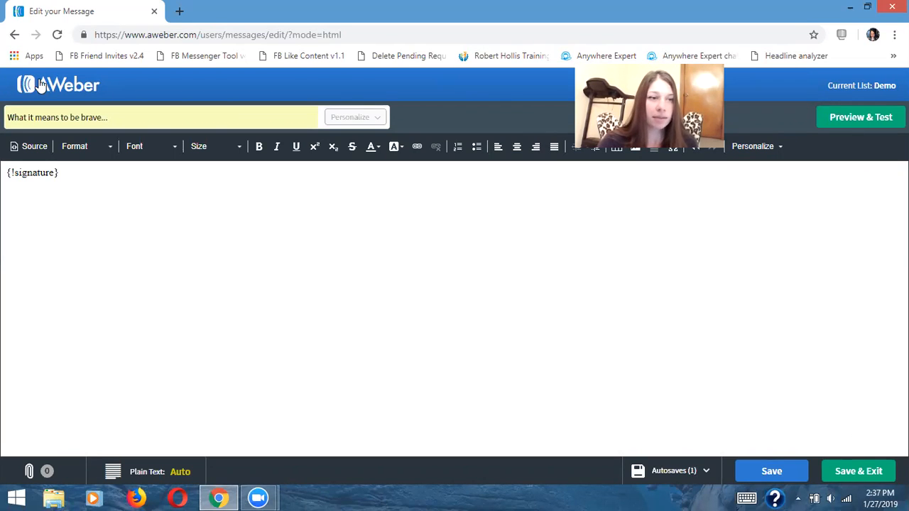
Return to the account overview and switch the current list to Main list
{"action": "left_click", "coordinate": [563, 194]}
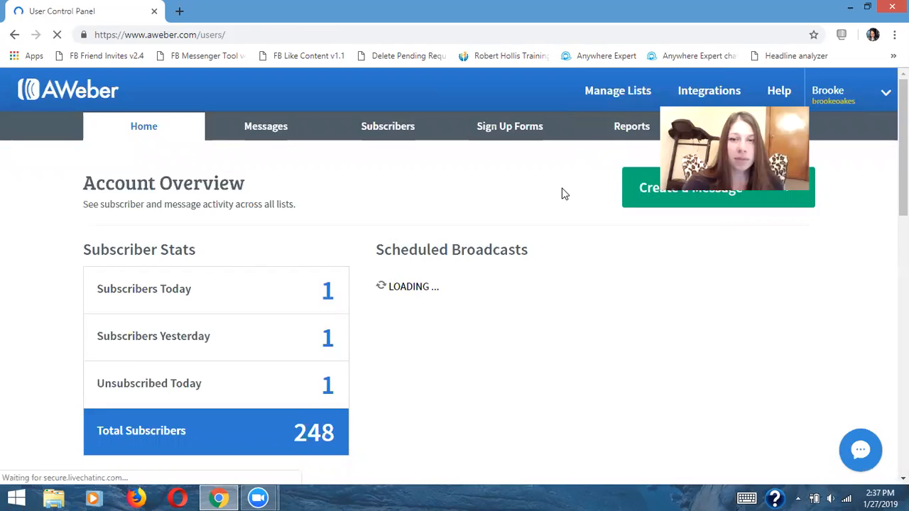
{"action": "left_click", "coordinate": [511, 90]}
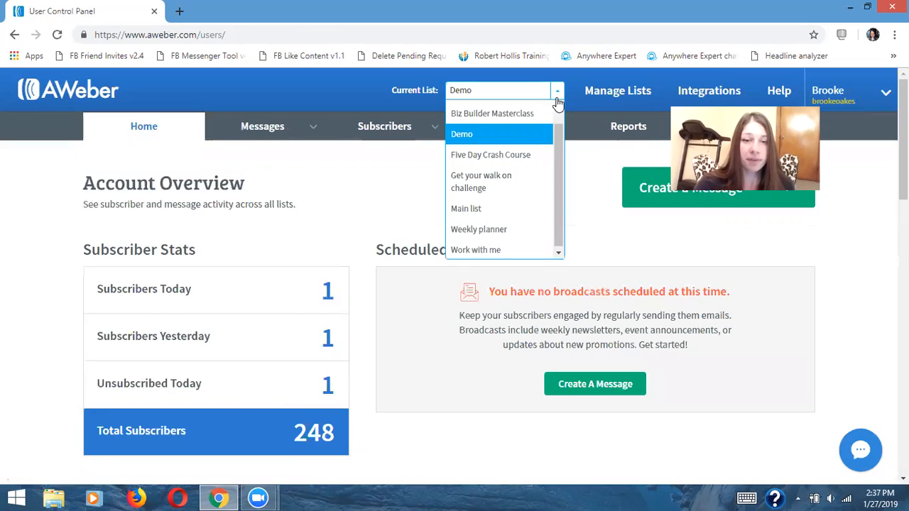
{"action": "left_click", "coordinate": [508, 210]}
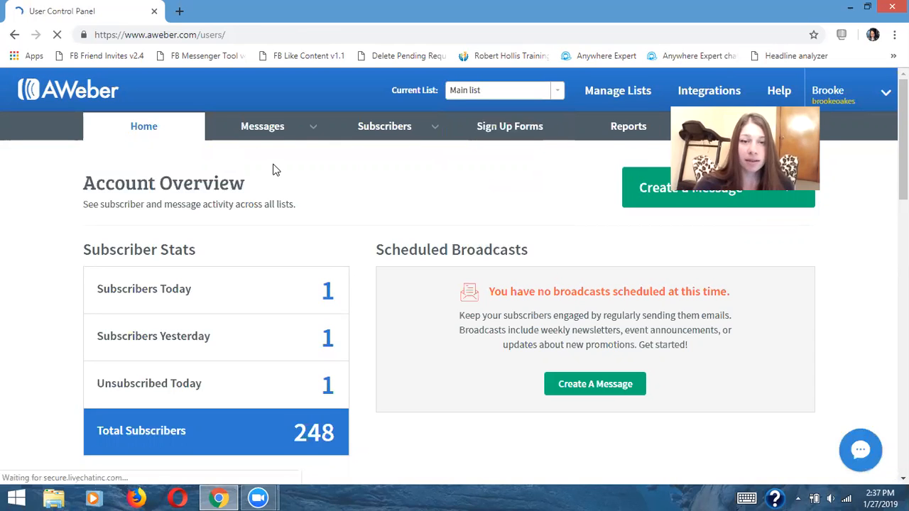
Open the Main list's Legacy Follow Up Series and look through its messages
{"action": "mouse_move", "coordinate": [280, 138]}
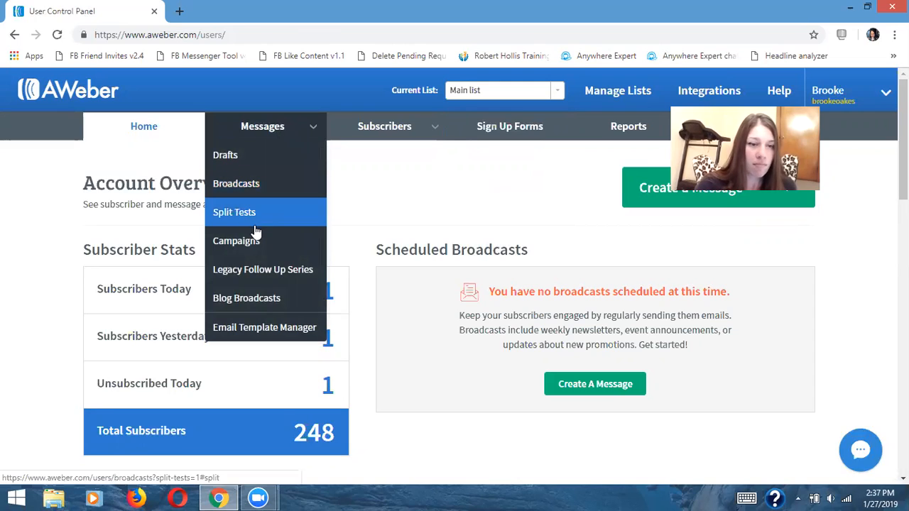
{"action": "left_click", "coordinate": [254, 260]}
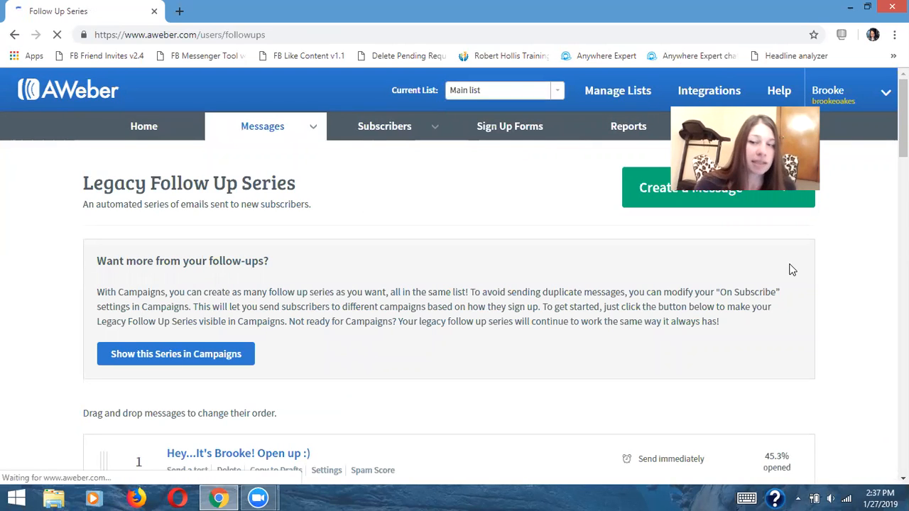
{"action": "scroll", "coordinate": [455, 277], "scroll_direction": "down", "scroll_amount": 6}
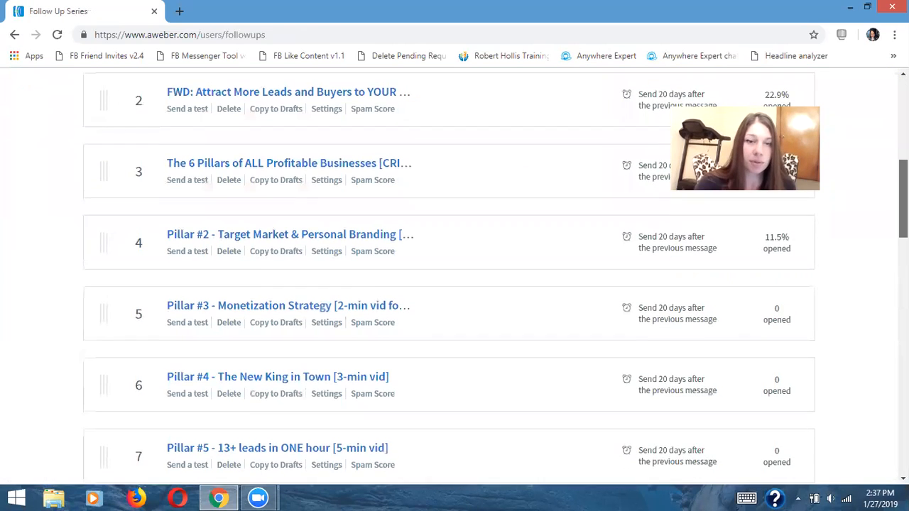
{"action": "scroll", "coordinate": [454, 277], "scroll_direction": "down", "scroll_amount": 9}
{"action": "scroll", "coordinate": [454, 276], "scroll_direction": "up", "scroll_amount": 8}
{"action": "scroll", "coordinate": [454, 277], "scroll_direction": "up", "scroll_amount": 5}
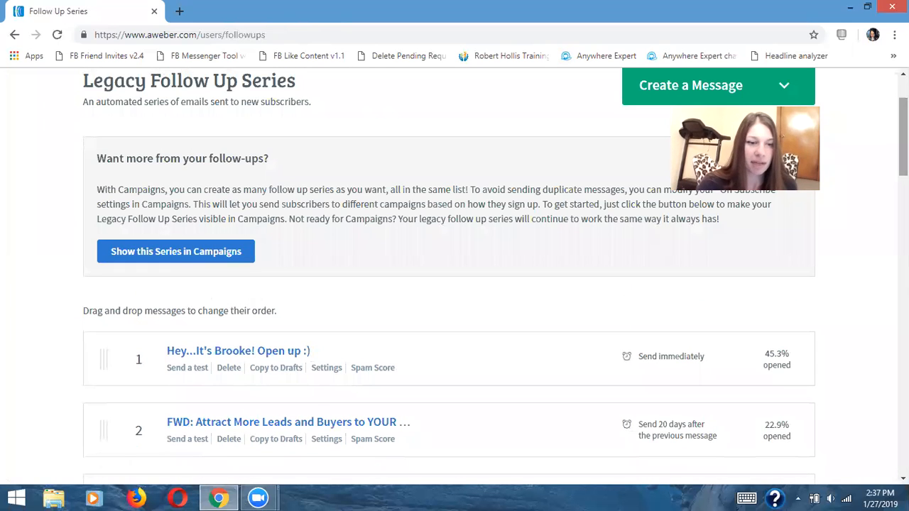
Open the first message of the Main list's follow-up series and read it through to the contact details and links near its end
{"action": "left_click", "coordinate": [296, 358]}
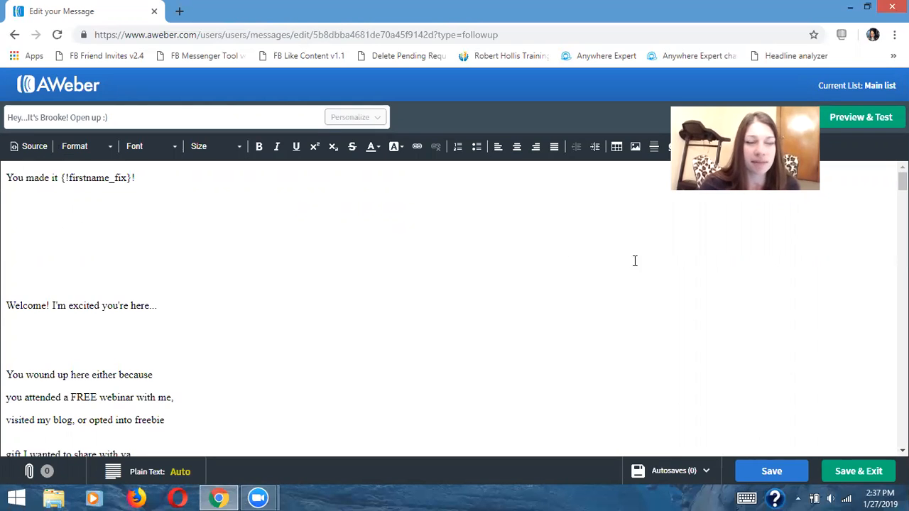
{"action": "left_click", "coordinate": [902, 451]}
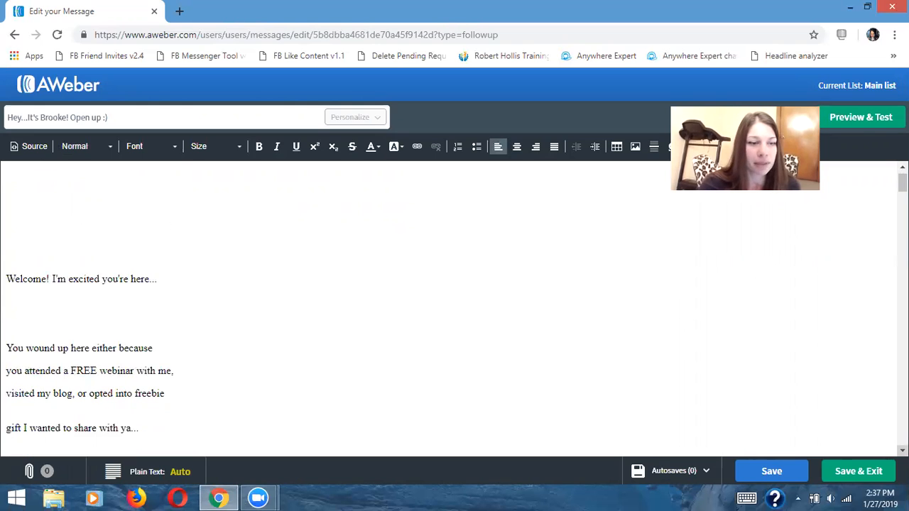
{"action": "double_click", "coordinate": [902, 451]}
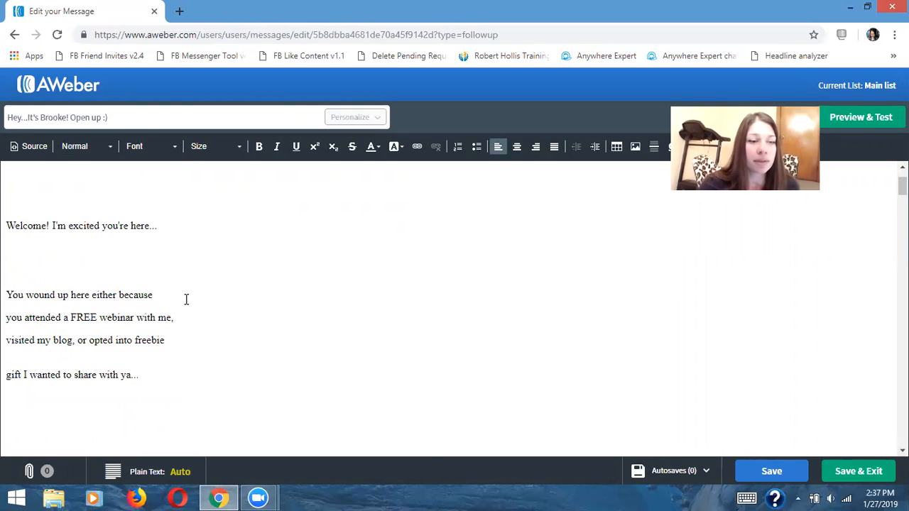
{"action": "left_click", "coordinate": [767, 472]}
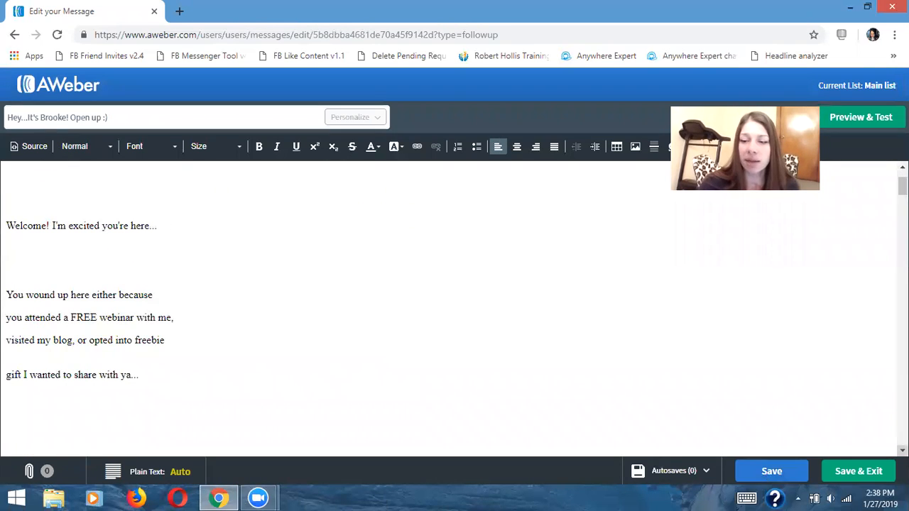
{"action": "double_click", "coordinate": [903, 451]}
{"action": "double_click", "coordinate": [902, 451]}
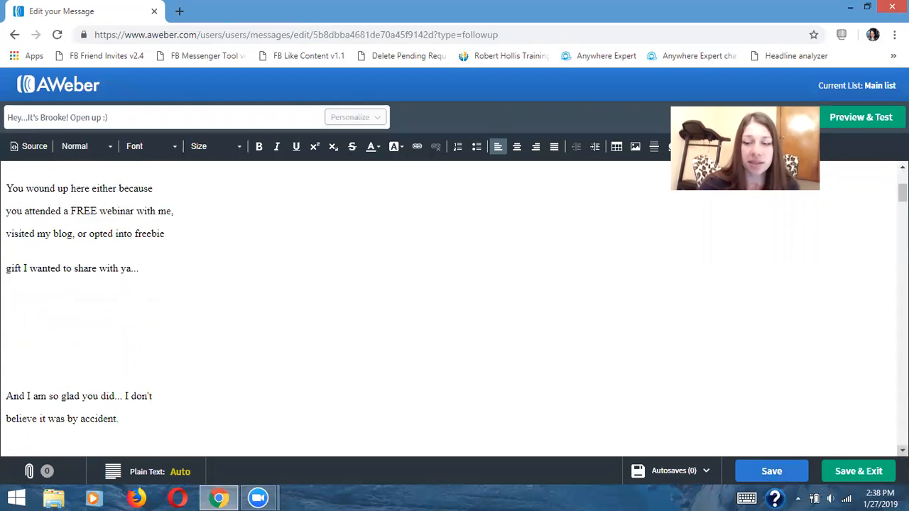
{"action": "triple_click", "coordinate": [903, 451]}
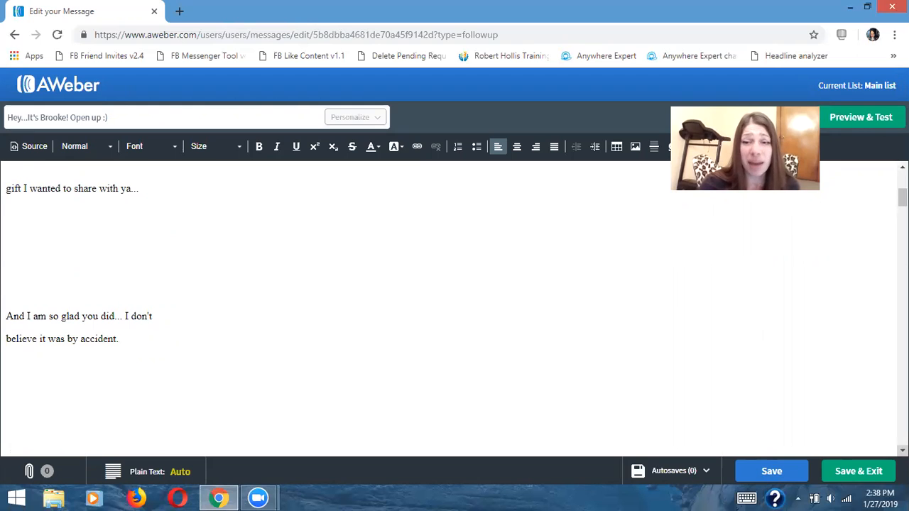
{"action": "left_click", "coordinate": [903, 450]}
{"action": "double_click", "coordinate": [903, 451]}
{"action": "double_click", "coordinate": [902, 451]}
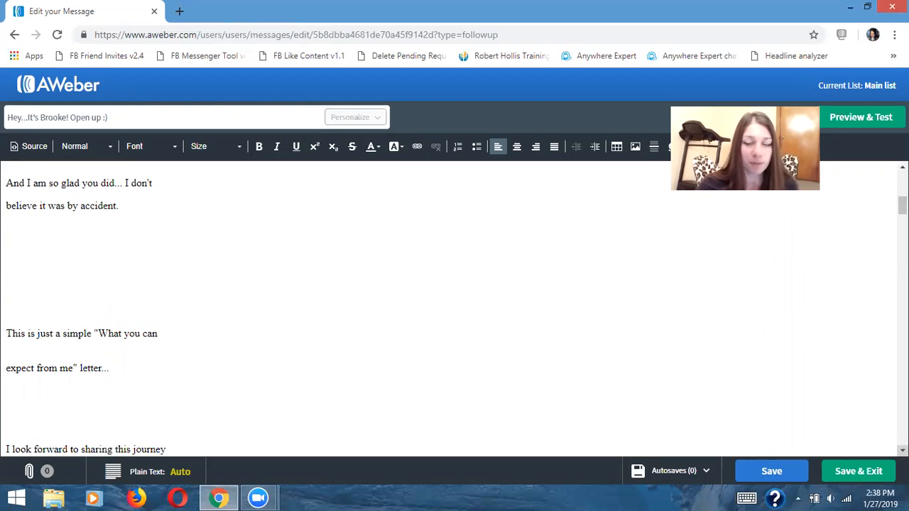
{"action": "scroll", "coordinate": [449, 308], "scroll_direction": "down", "scroll_amount": 1}
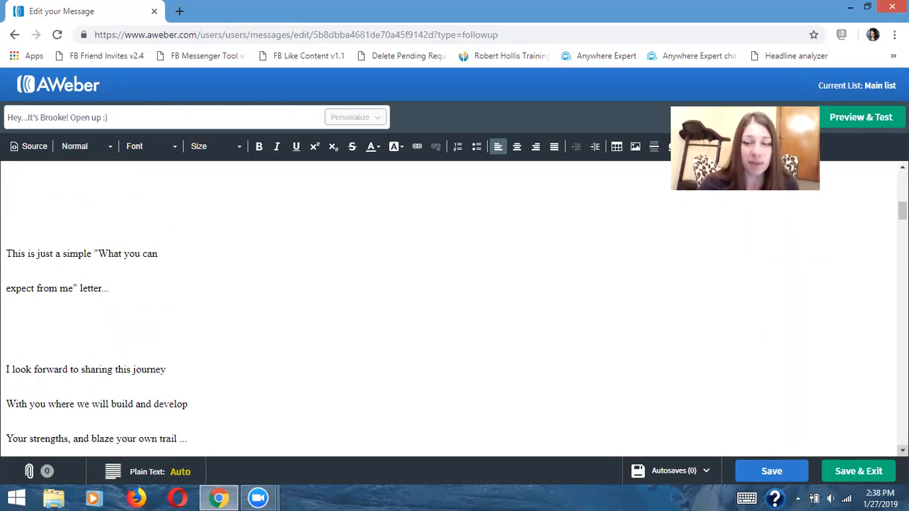
{"action": "scroll", "coordinate": [449, 309], "scroll_direction": "down", "scroll_amount": 2}
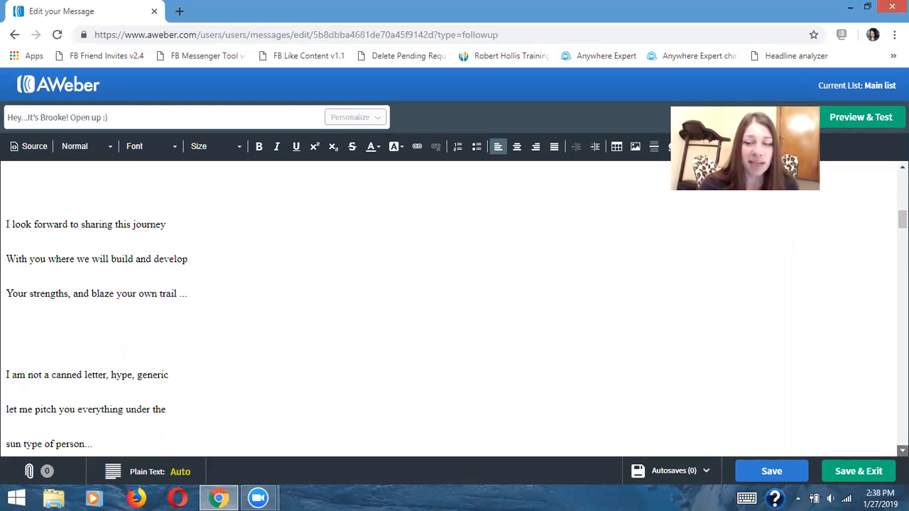
{"action": "scroll", "coordinate": [448, 309], "scroll_direction": "down", "scroll_amount": 4}
{"action": "scroll", "coordinate": [448, 309], "scroll_direction": "down", "scroll_amount": 12}
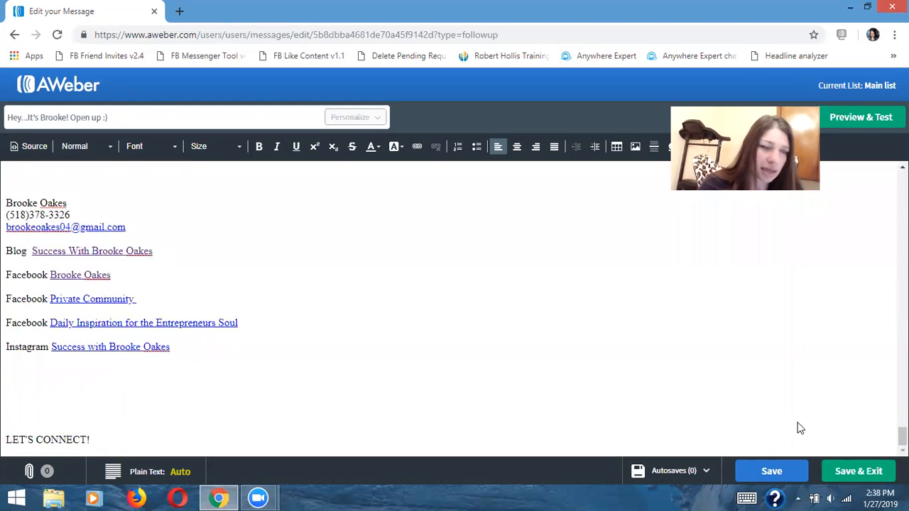
Leave the message for the account overview and switch the current list to Weekly planner
{"action": "left_click", "coordinate": [63, 90]}
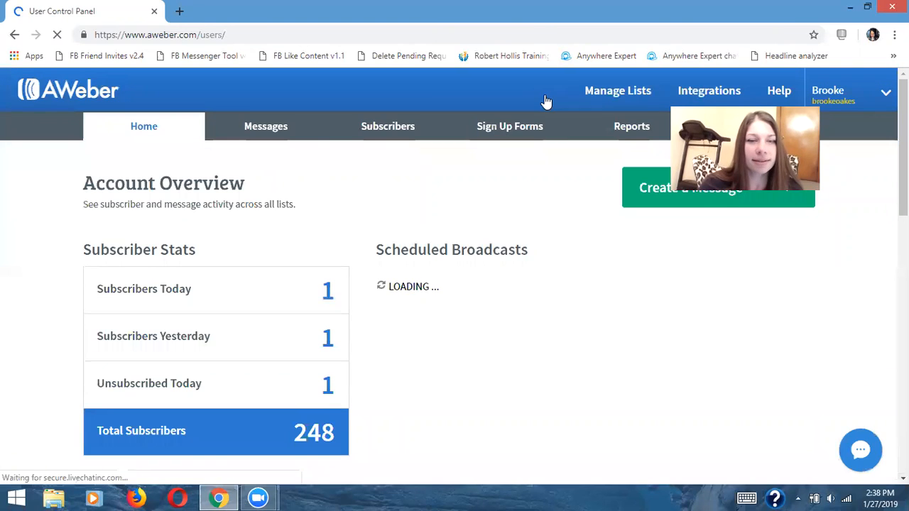
{"action": "left_click", "coordinate": [555, 100]}
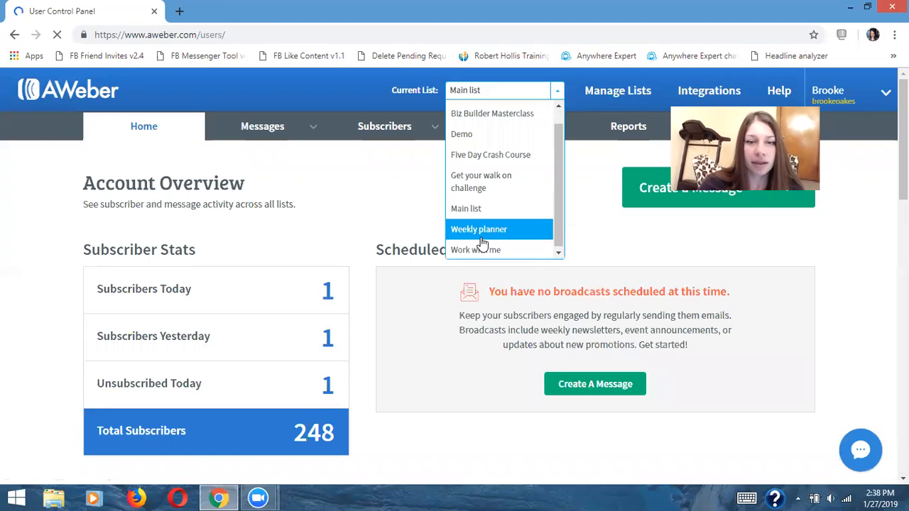
{"action": "left_click", "coordinate": [485, 232]}
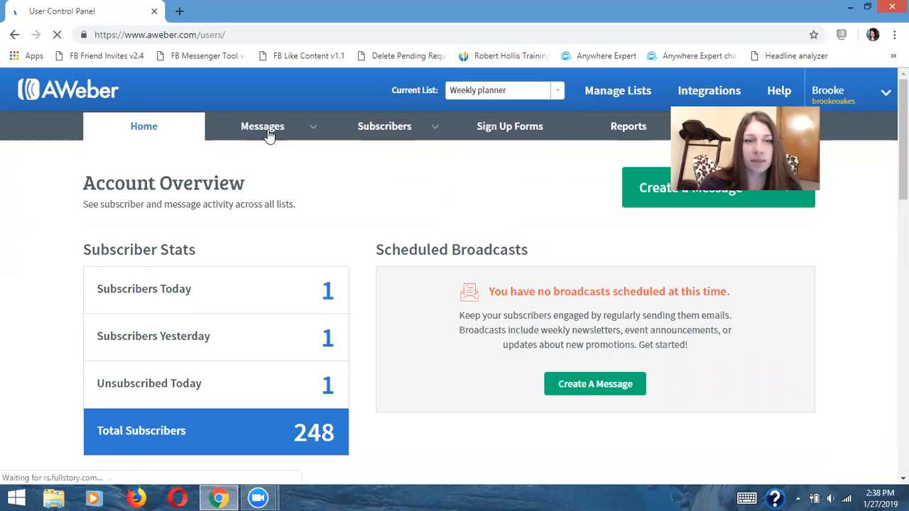
Open the Weekly planner list's Legacy Follow Up Series and examine its message and send timing
{"action": "mouse_move", "coordinate": [268, 136]}
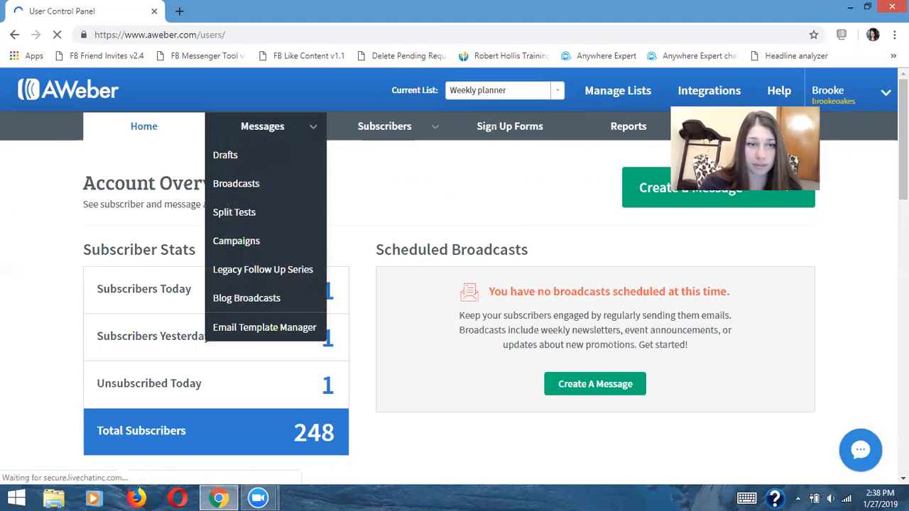
{"action": "left_click", "coordinate": [263, 127]}
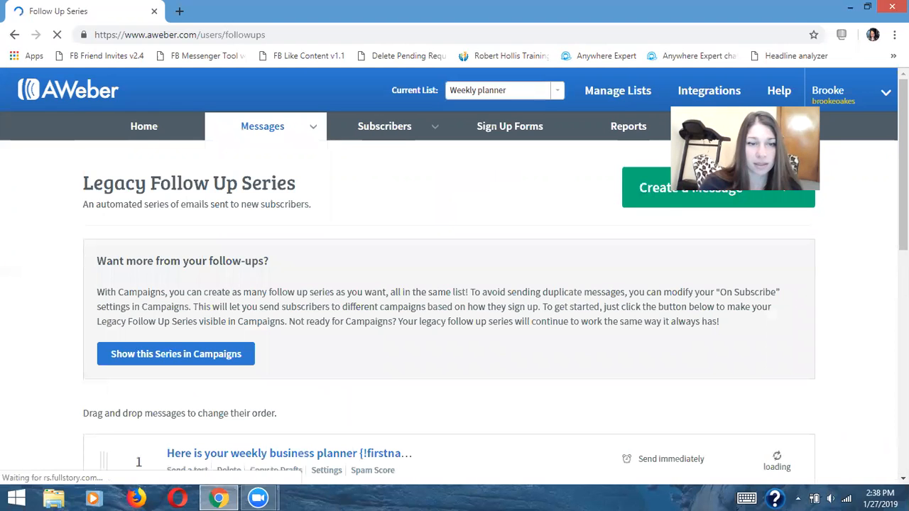
{"action": "scroll", "coordinate": [454, 277], "scroll_direction": "down", "scroll_amount": 3}
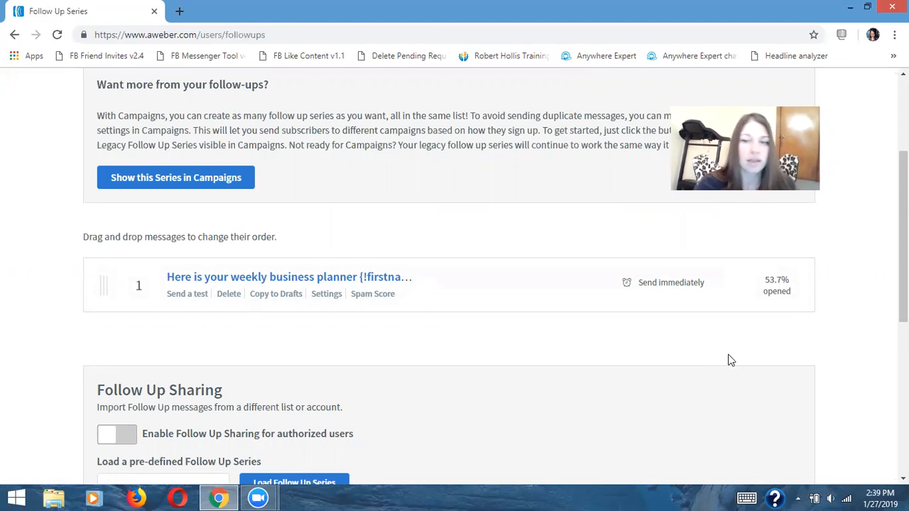
{"action": "left_click_drag", "start_coordinate": [355, 277], "coordinate": [353, 277]}
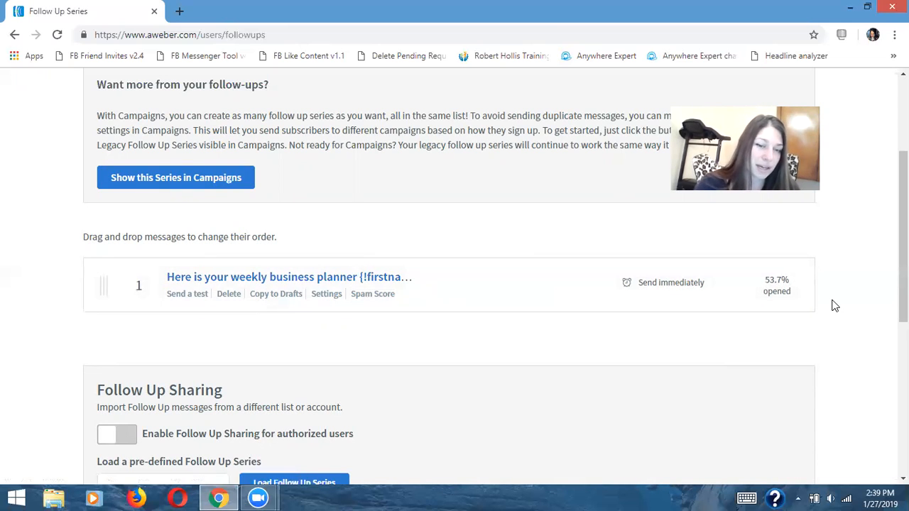
Open the Weekly planner follow-up message and read it through the checklist and content idea sections down to the signature at its end
{"action": "left_click", "coordinate": [331, 283]}
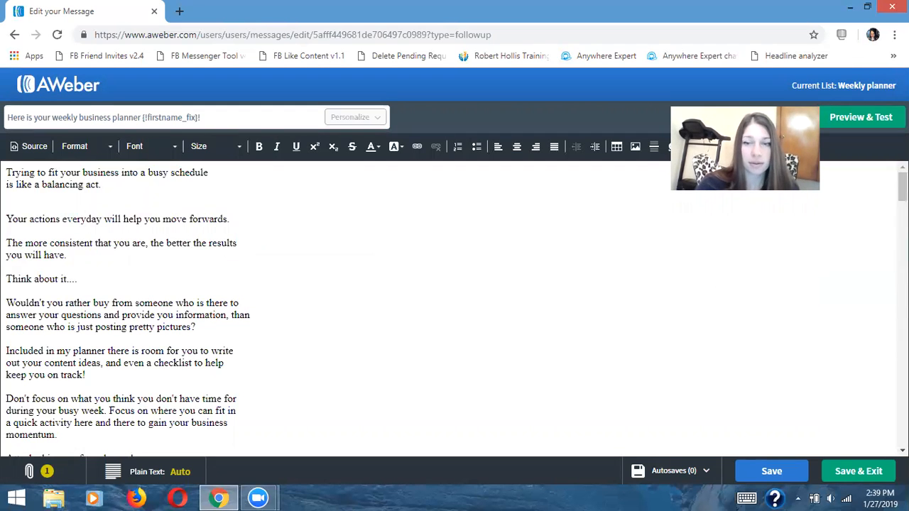
{"action": "scroll", "coordinate": [455, 311], "scroll_direction": "down", "scroll_amount": 3}
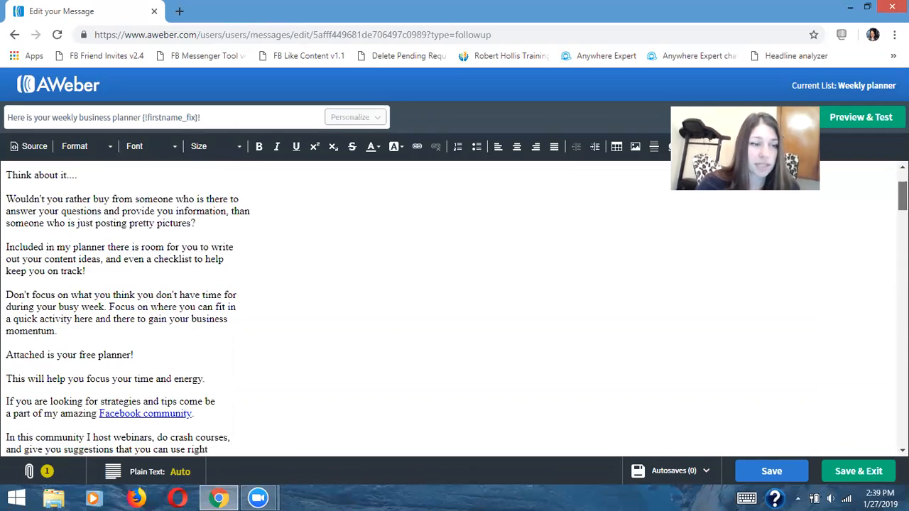
{"action": "scroll", "coordinate": [454, 310], "scroll_direction": "down", "scroll_amount": 4}
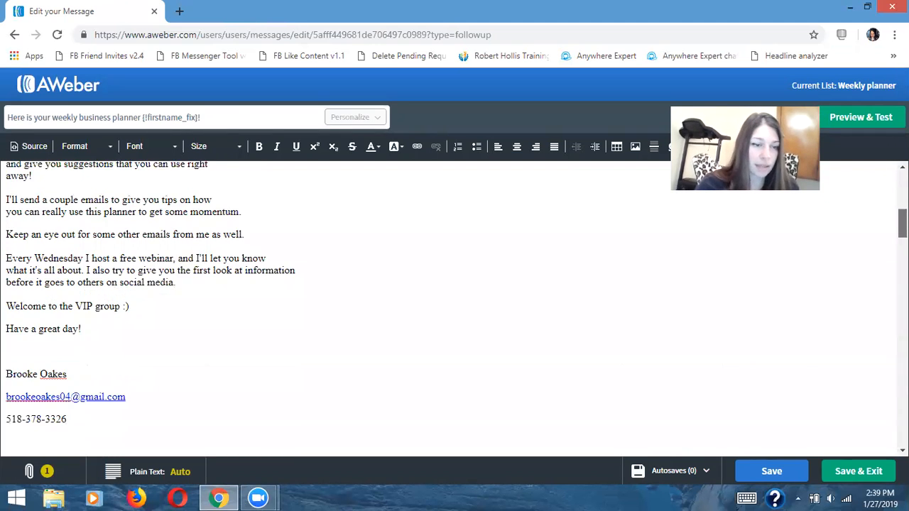
{"action": "scroll", "coordinate": [455, 310], "scroll_direction": "down", "scroll_amount": 2}
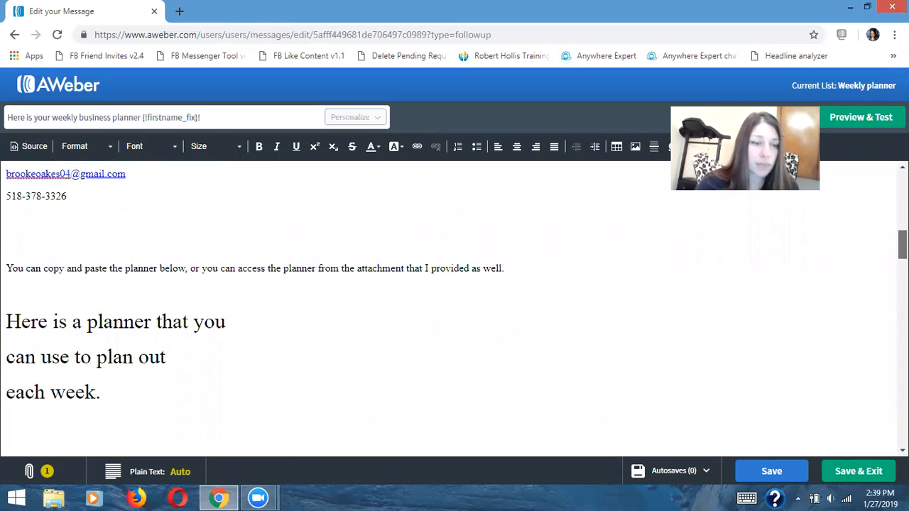
{"action": "scroll", "coordinate": [455, 311], "scroll_direction": "down", "scroll_amount": 3}
{"action": "scroll", "coordinate": [454, 310], "scroll_direction": "down", "scroll_amount": 5}
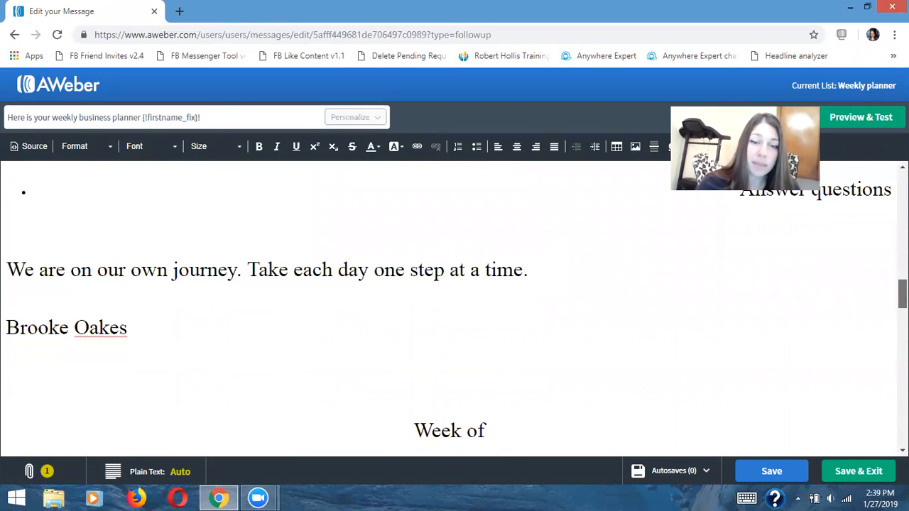
{"action": "scroll", "coordinate": [454, 310], "scroll_direction": "down", "scroll_amount": 6}
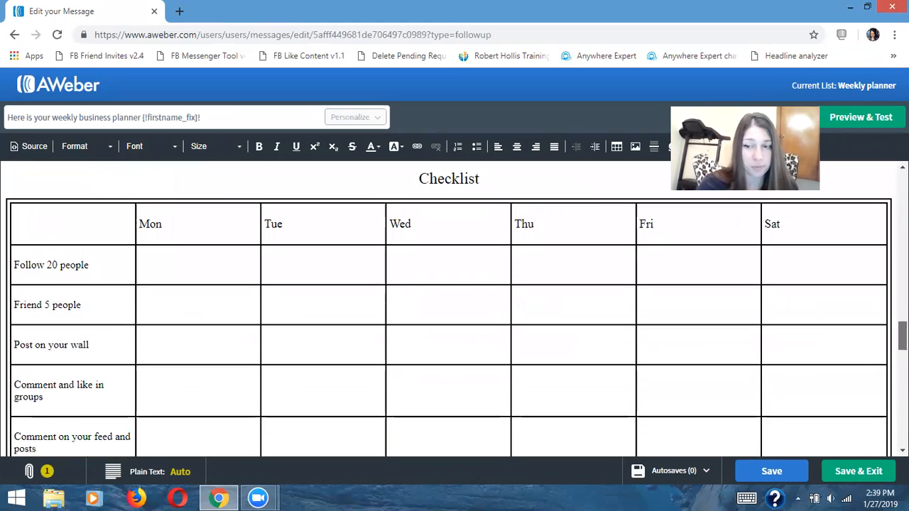
{"action": "scroll", "coordinate": [454, 310], "scroll_direction": "down", "scroll_amount": 5}
{"action": "scroll", "coordinate": [455, 311], "scroll_direction": "down", "scroll_amount": 10}
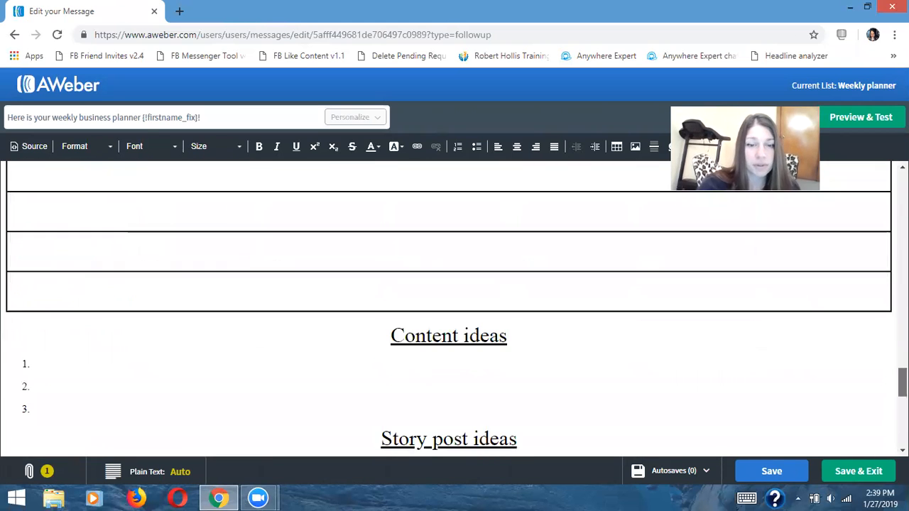
{"action": "scroll", "coordinate": [454, 310], "scroll_direction": "down", "scroll_amount": 5}
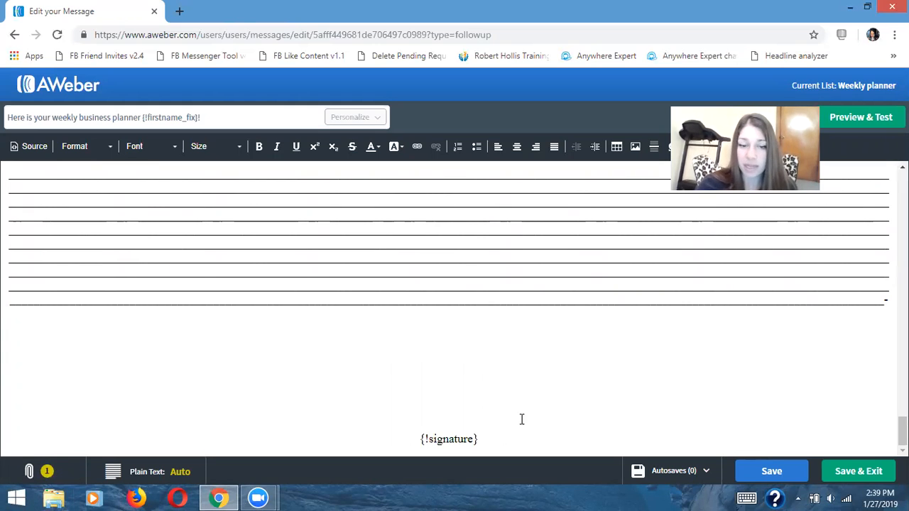
Go back up through the planner message and review the text introducing the planner, the contact details and the free webinar paragraph
{"action": "left_click_drag", "start_coordinate": [902, 431], "coordinate": [902, 326]}
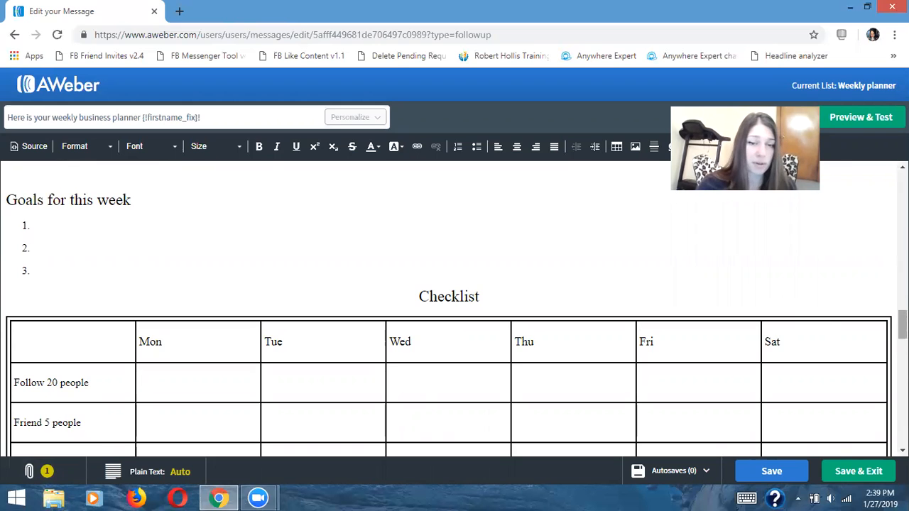
{"action": "scroll", "coordinate": [448, 305], "scroll_direction": "up", "scroll_amount": 5}
{"action": "scroll", "coordinate": [455, 309], "scroll_direction": "up", "scroll_amount": 6}
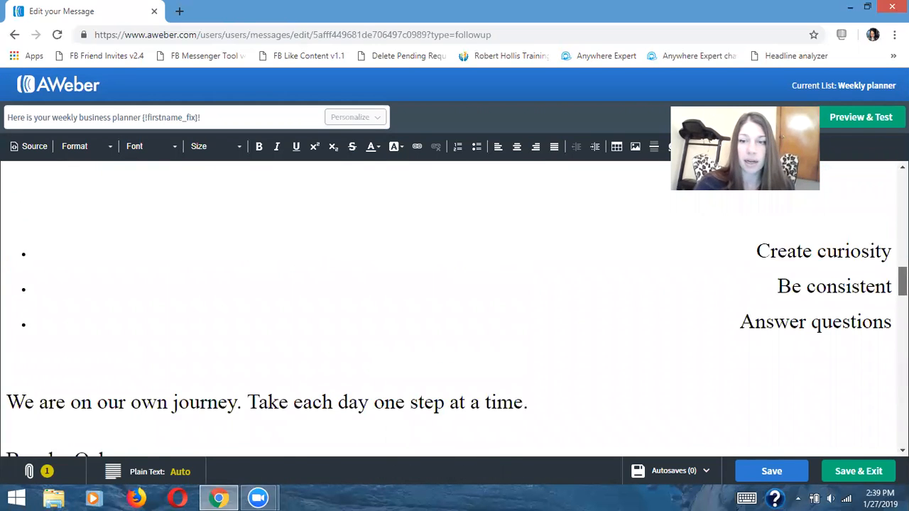
{"action": "scroll", "coordinate": [455, 309], "scroll_direction": "up", "scroll_amount": 2}
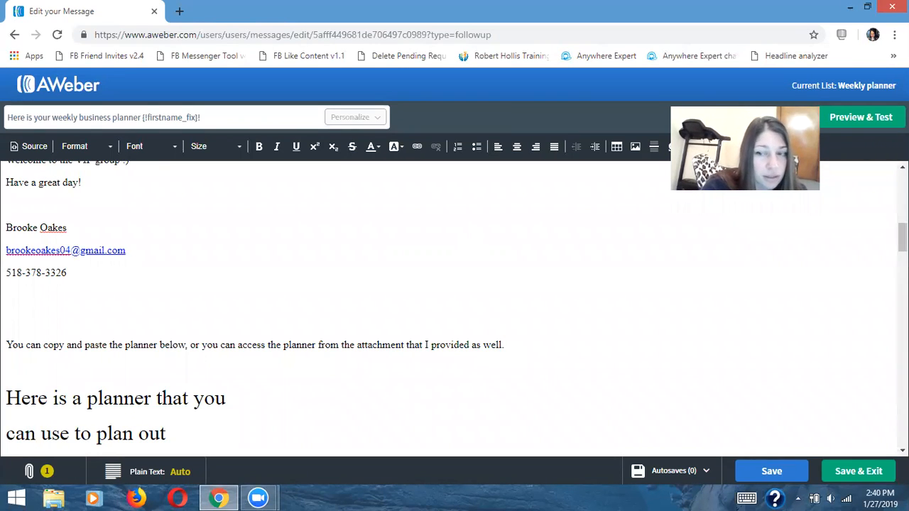
{"action": "scroll", "coordinate": [454, 305], "scroll_direction": "up", "scroll_amount": 1}
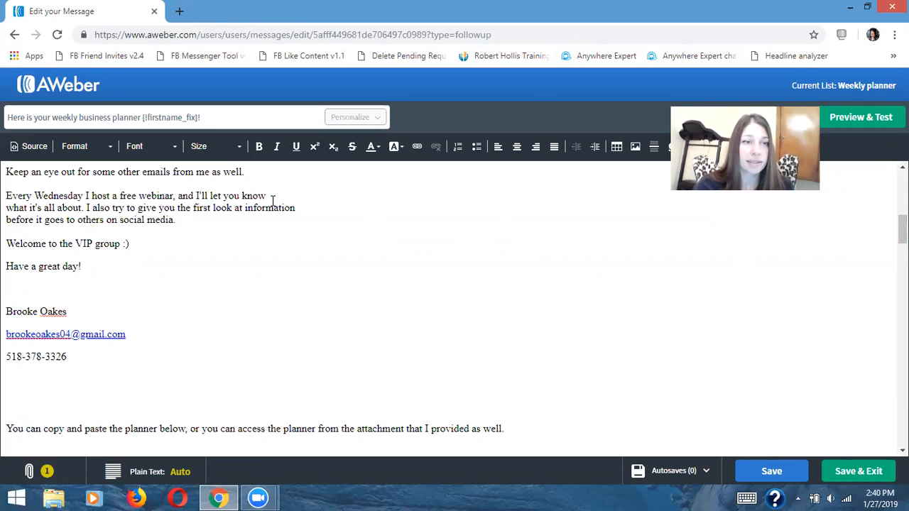
Leave the planner message for the account overview and start creating a message from there
{"action": "left_click", "coordinate": [43, 89]}
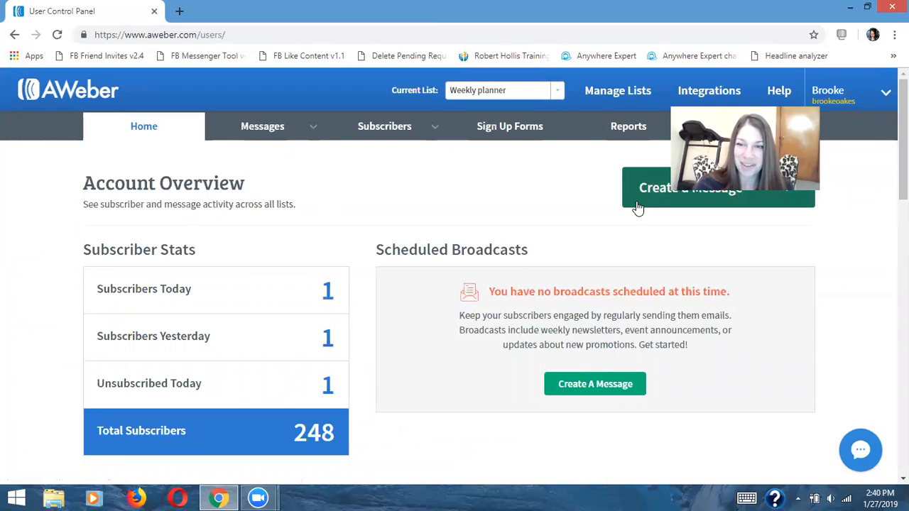
{"action": "left_click", "coordinate": [663, 193]}
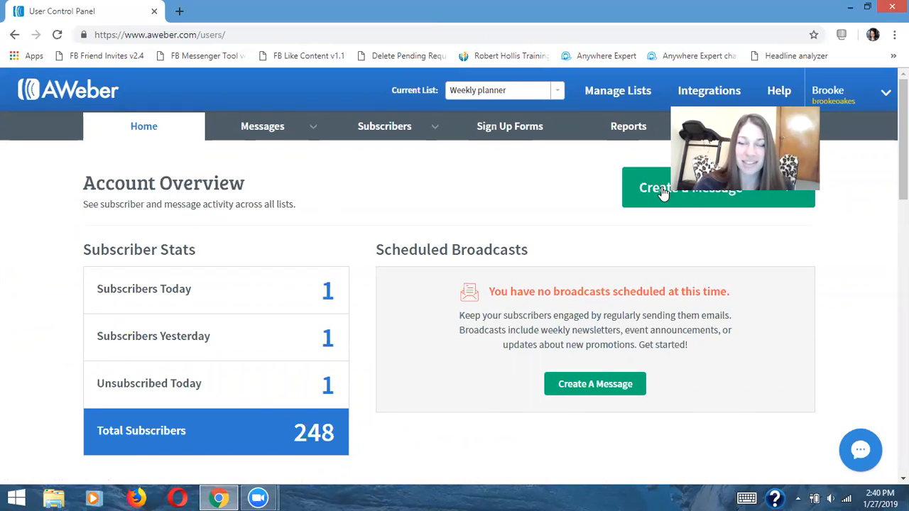